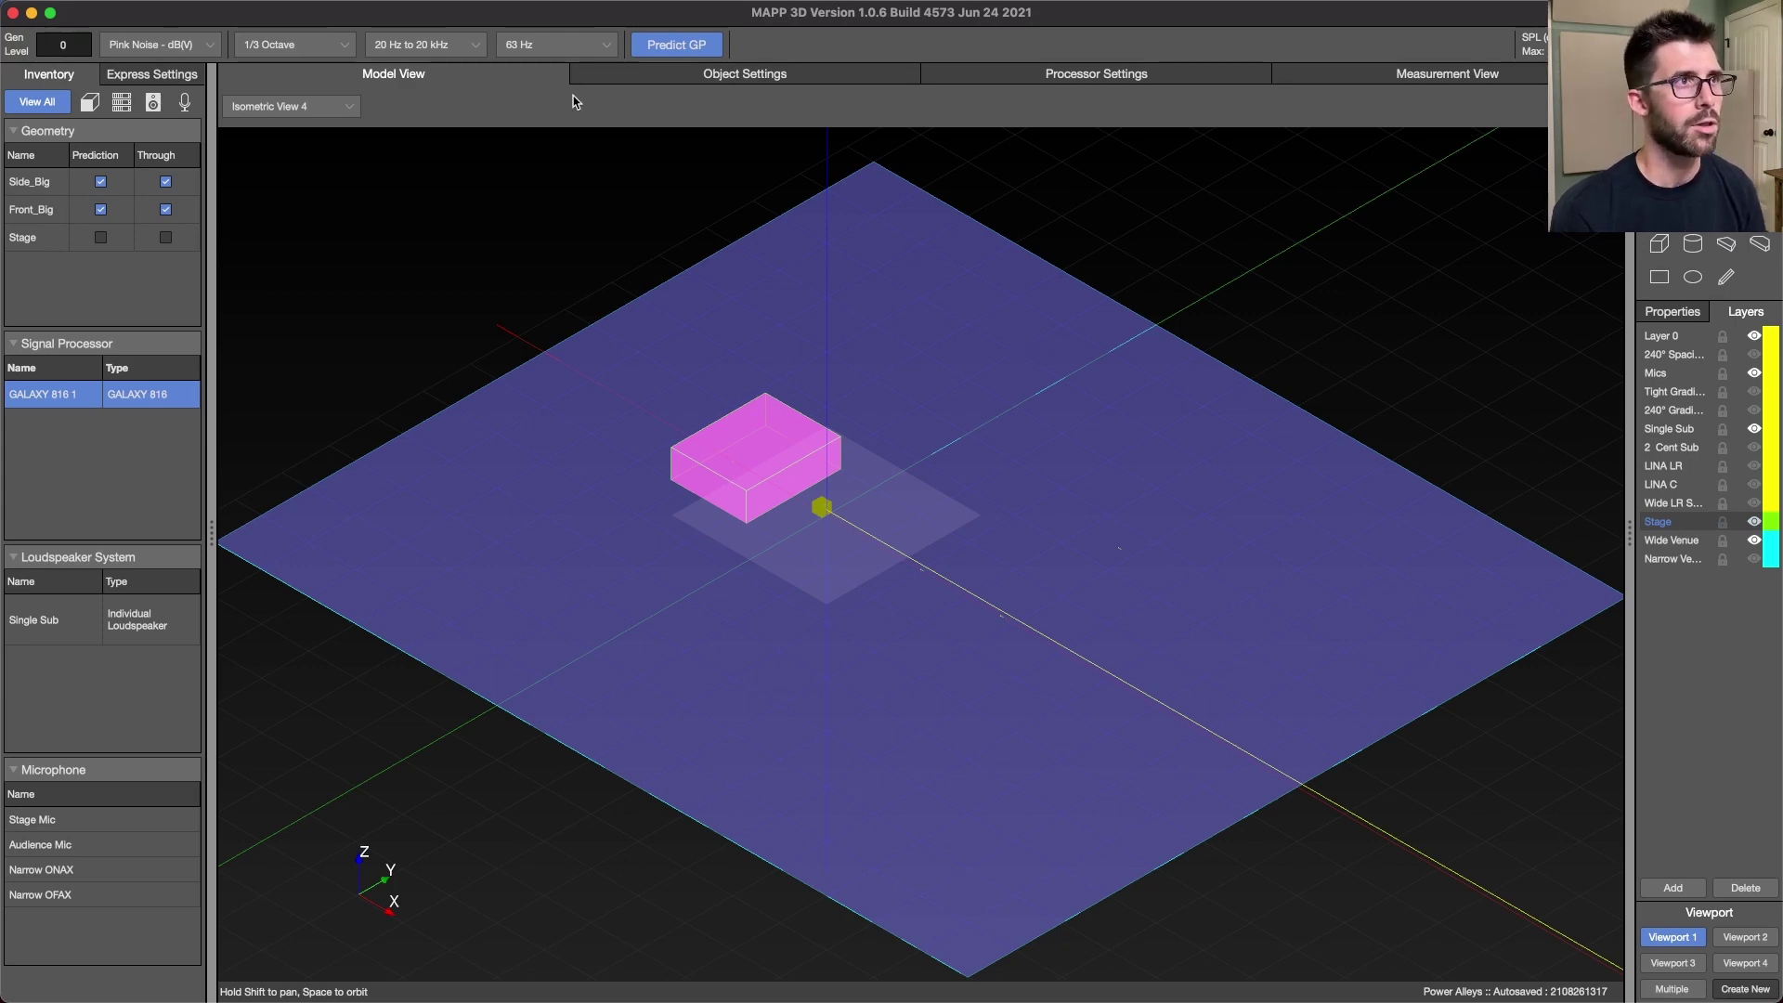
- Run the 63 Hz ground-plane SPL prediction for the single centred sub
{"action": "left_click", "coordinate": [655, 51]}
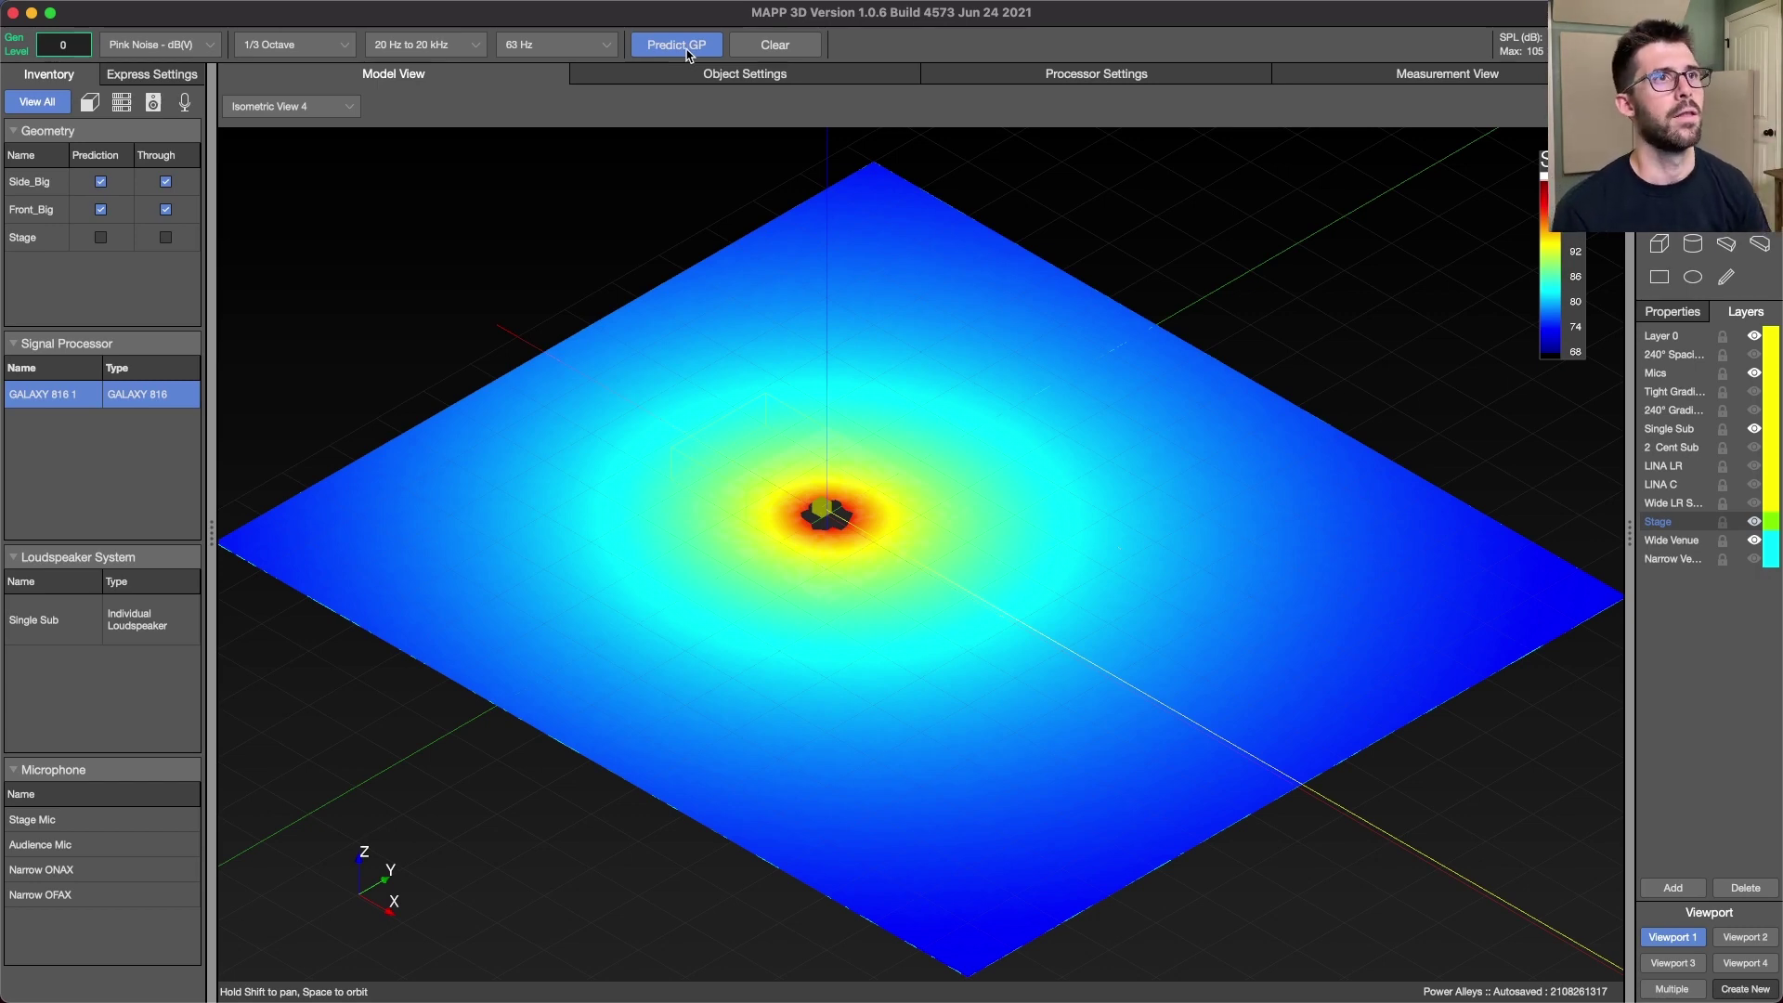
- Clear the map, swap the Single Sub layer for Wide LR Subs, and rerun the prediction
{"action": "left_click", "coordinate": [752, 53]}
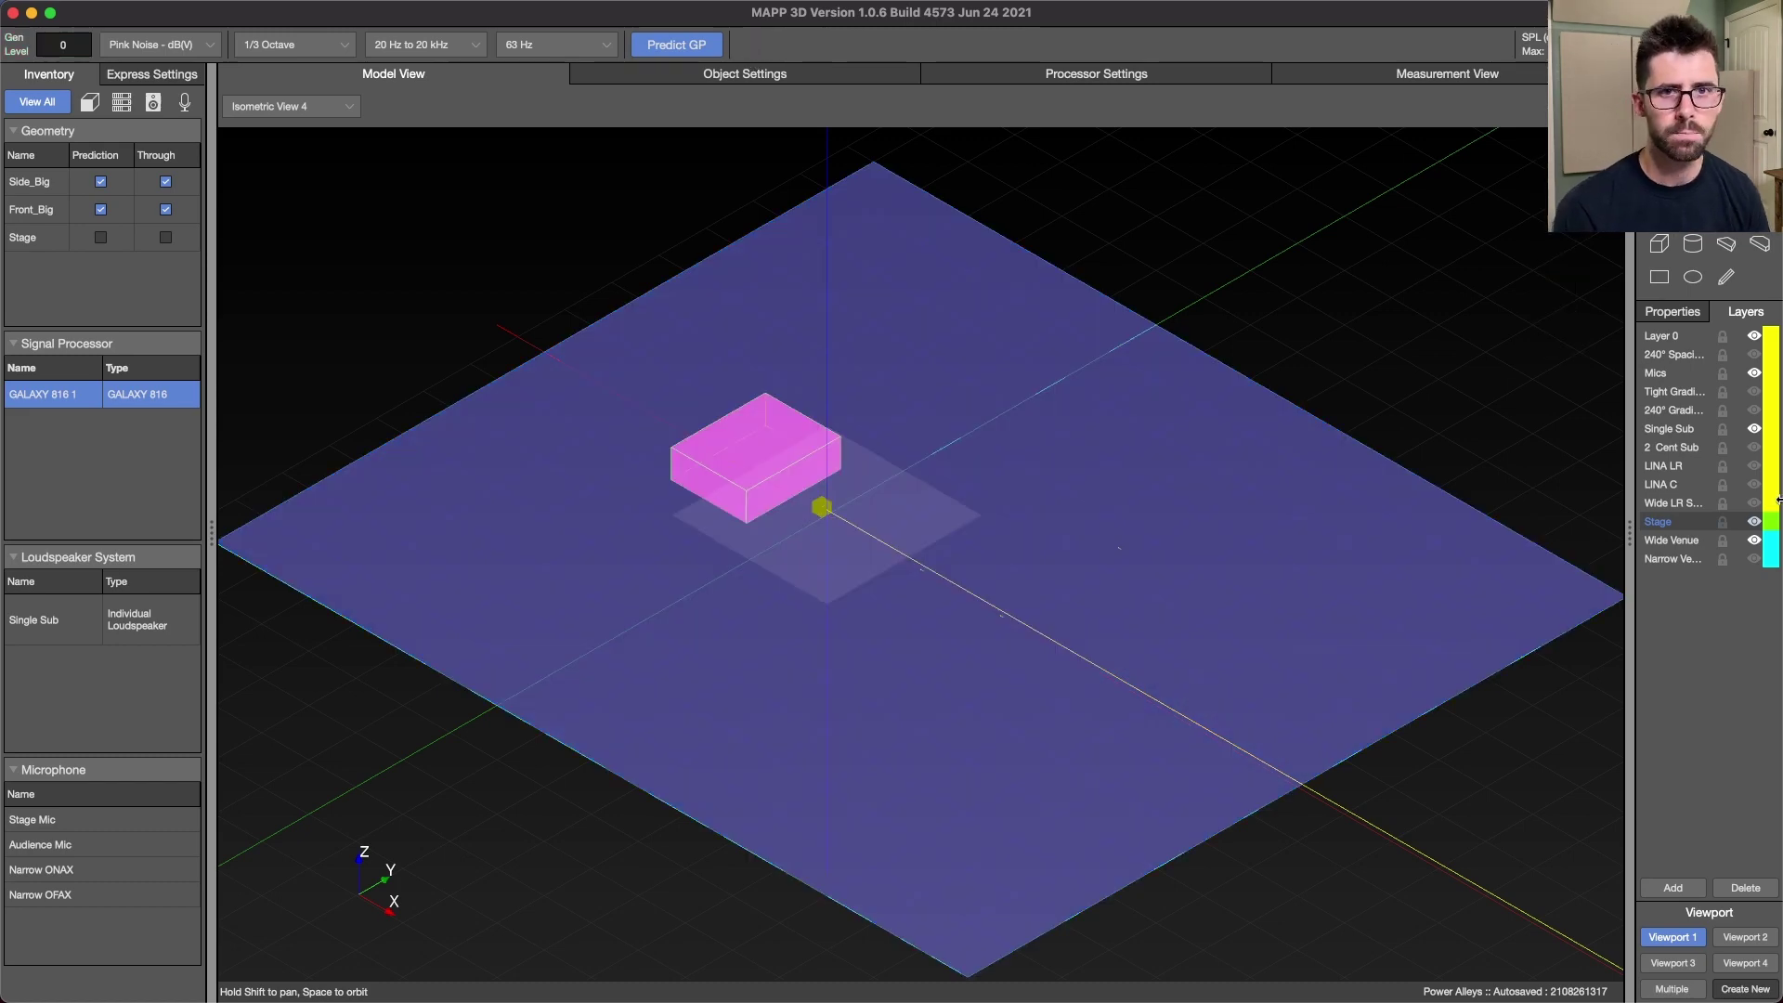
{"action": "left_click", "coordinate": [1755, 523]}
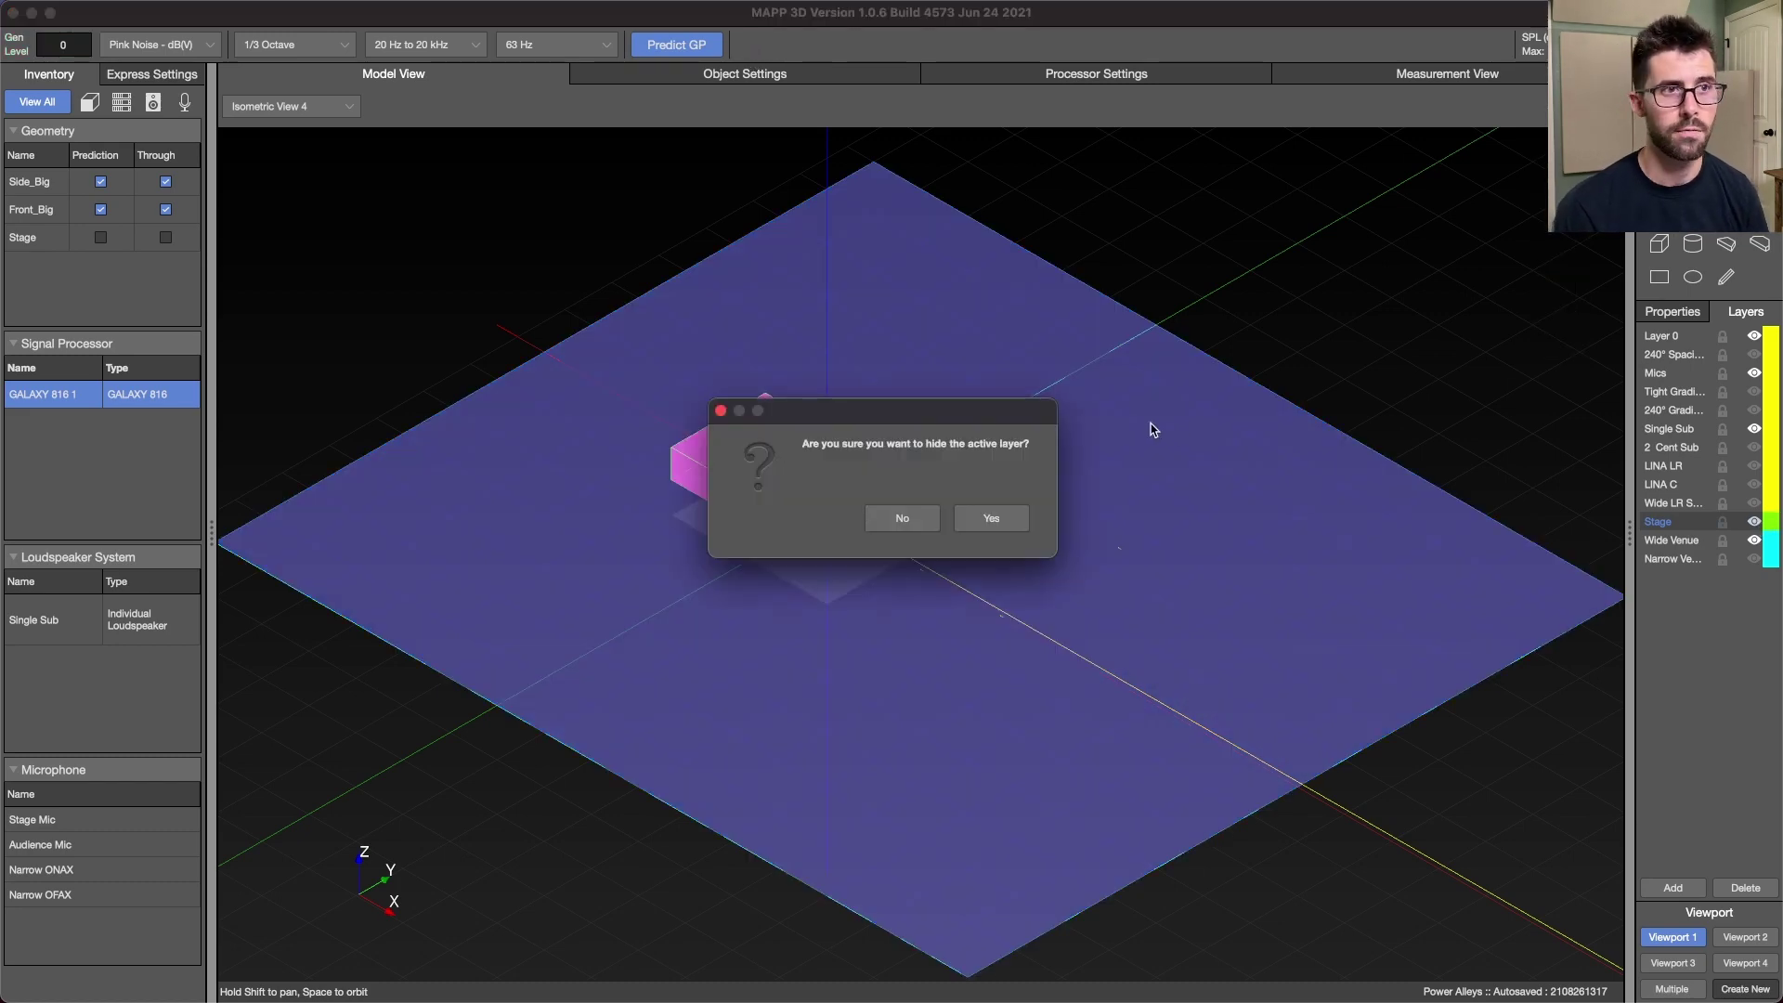
{"action": "left_click", "coordinate": [991, 517]}
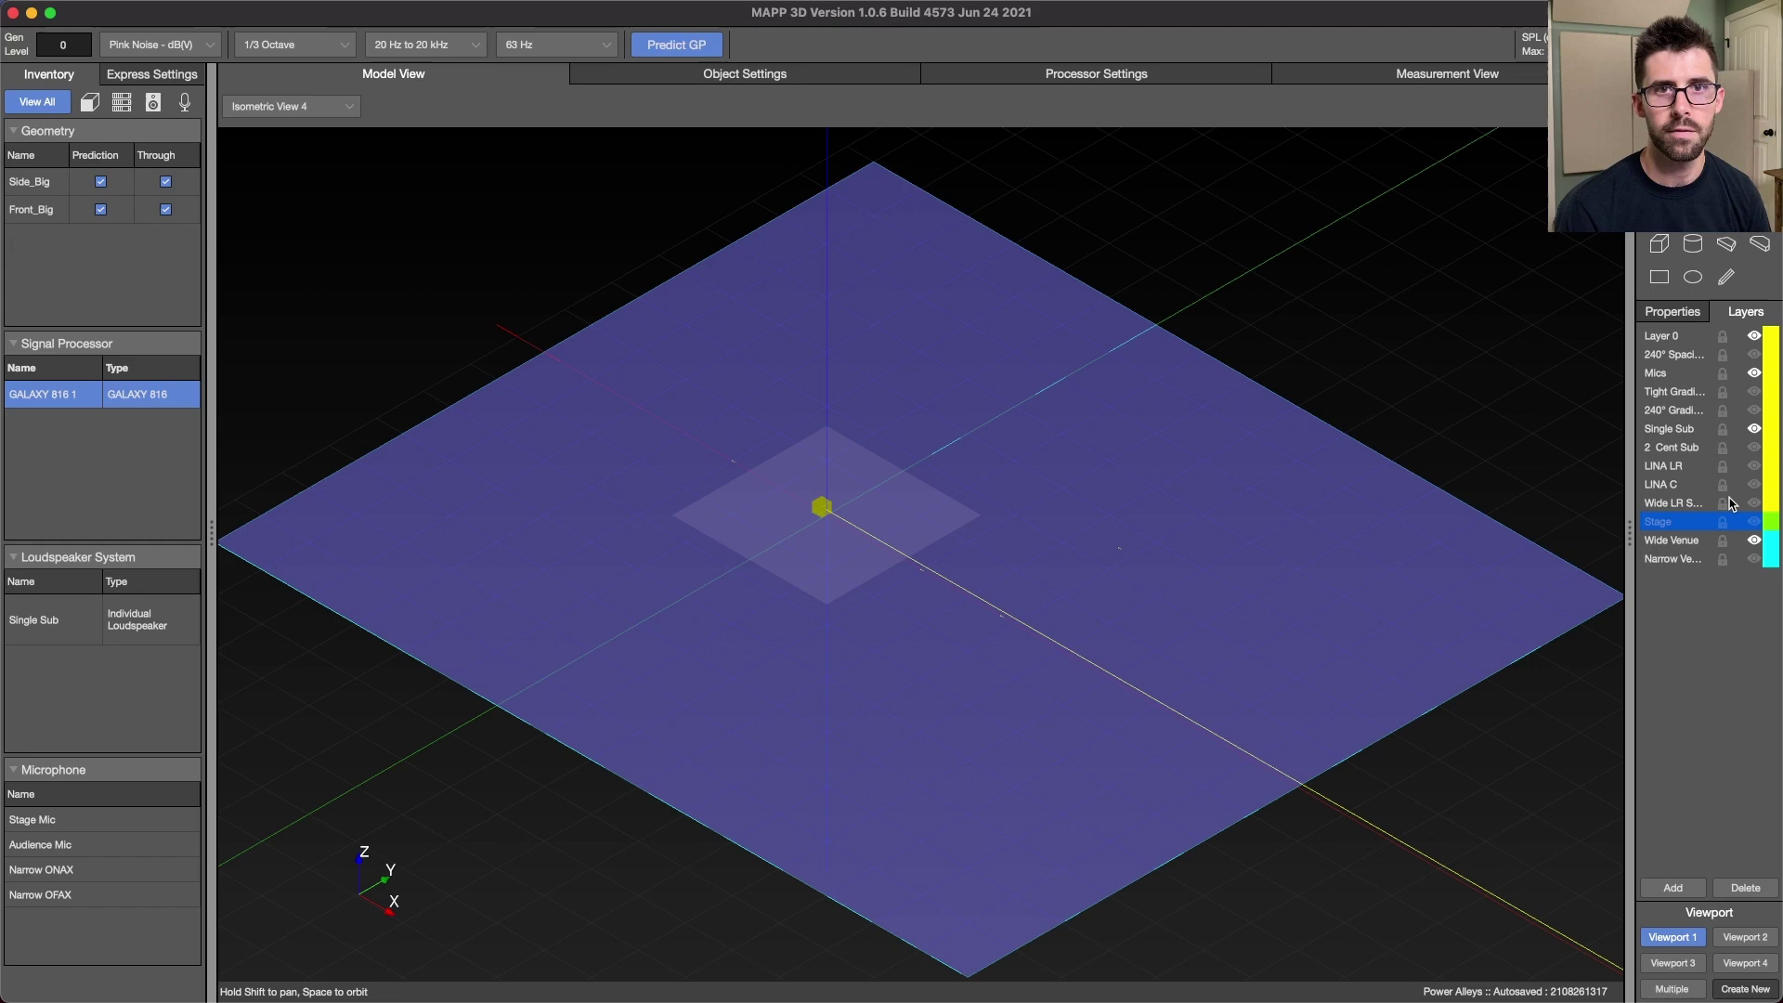
{"action": "left_click", "coordinate": [1754, 503]}
{"action": "left_click", "coordinate": [1754, 522]}
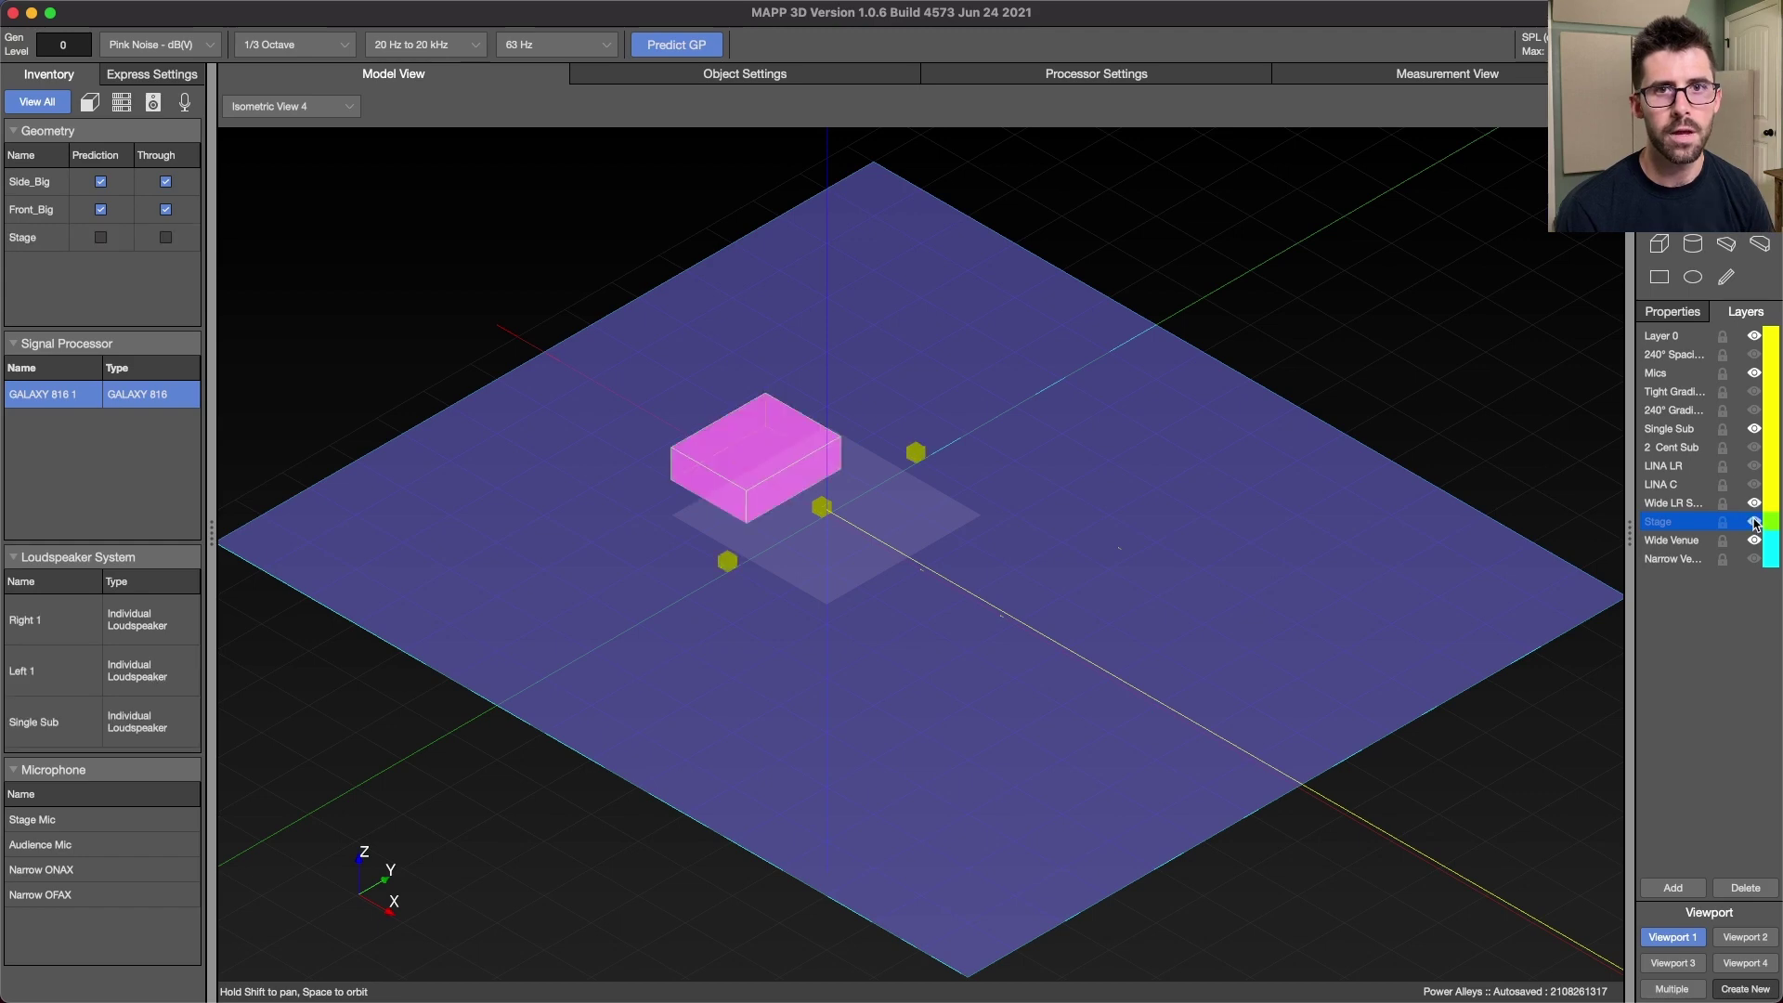
{"action": "left_click", "coordinate": [1754, 429]}
{"action": "left_click", "coordinate": [651, 46]}
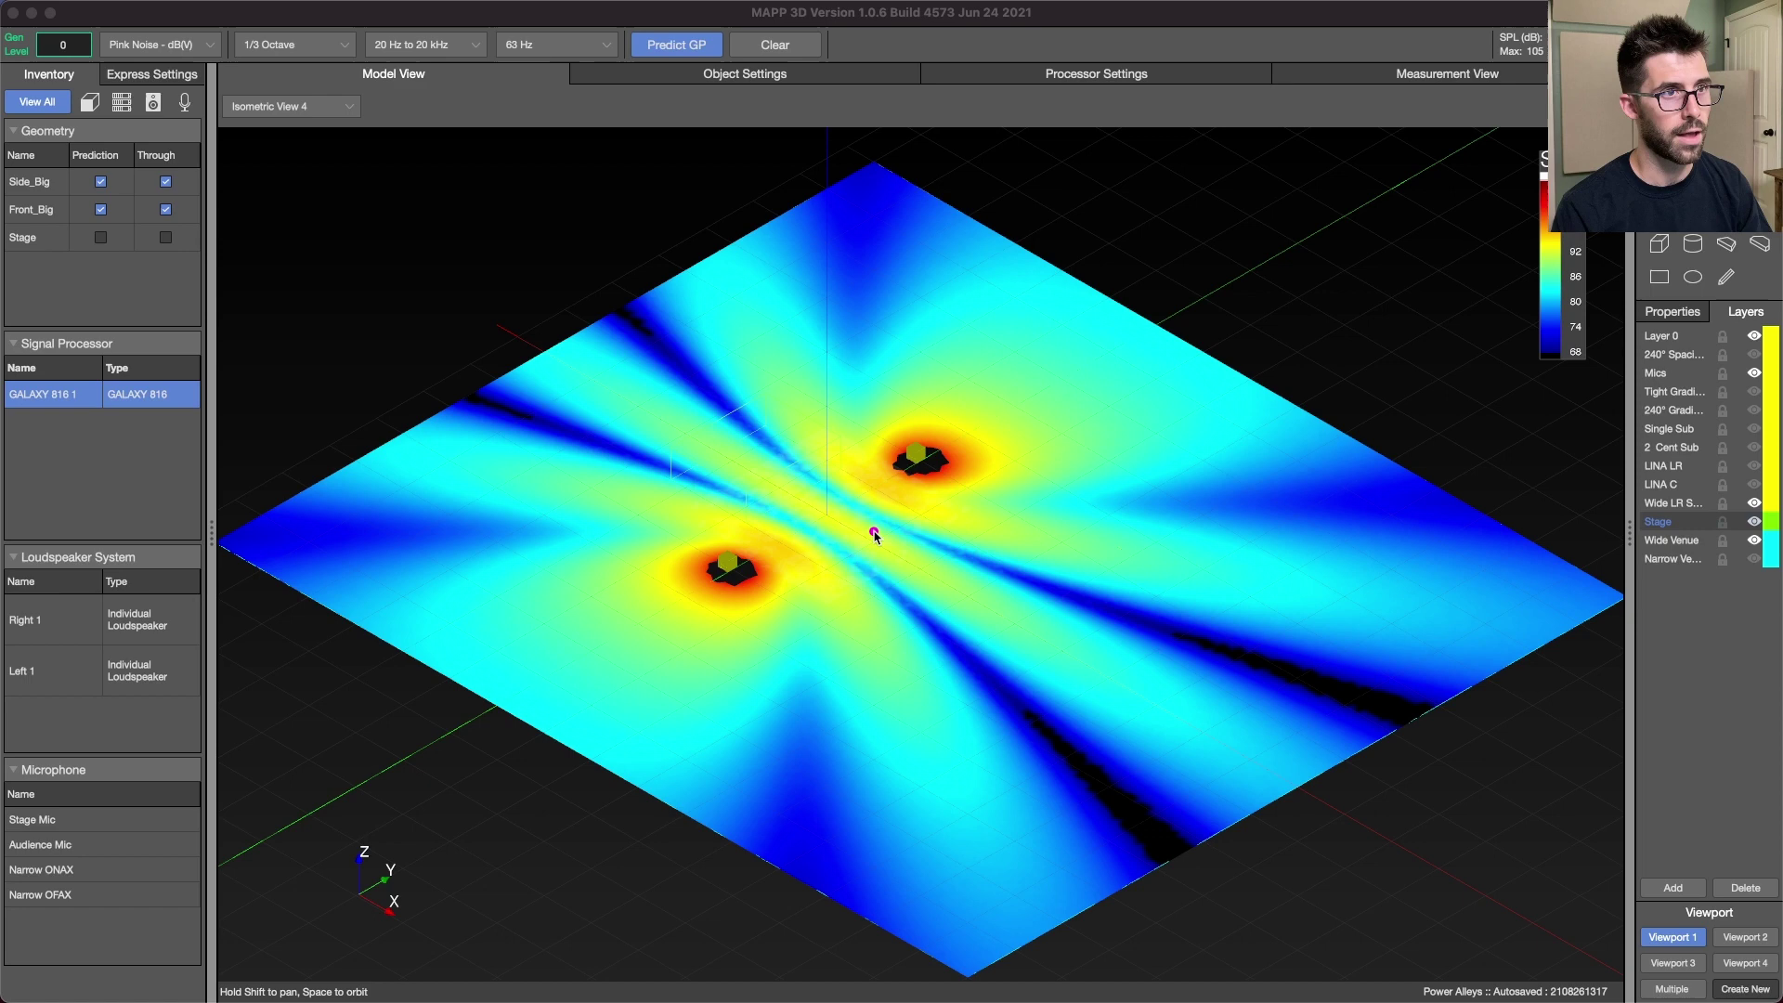
- Draw four magenta arrows from the venue centre along the dark cancellation lines
{"action": "mouse_move", "coordinate": [830, 515]}
{"action": "left_mouse_down"}
{"action": "mouse_move", "coordinate": [1075, 641]}
{"action": "mouse_move", "coordinate": [1288, 783]}
{"action": "left_mouse_up"}
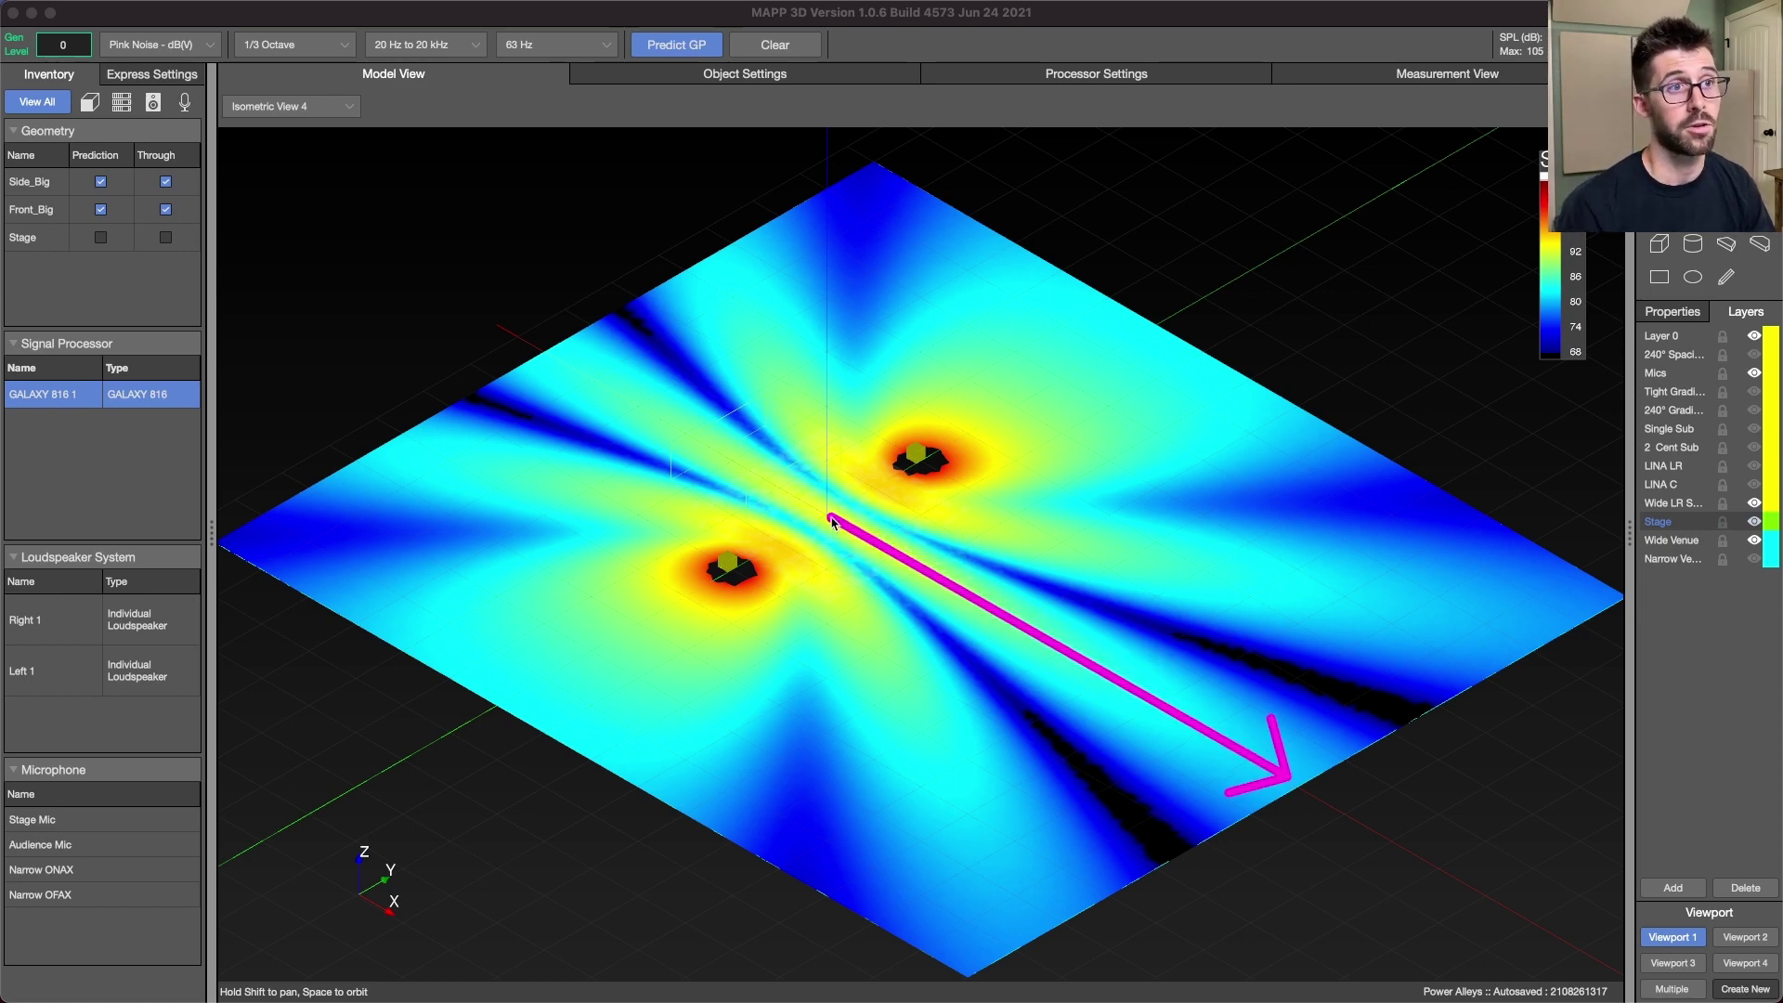
{"action": "left_click_drag", "start_coordinate": [831, 523], "coordinate": [1168, 851]}
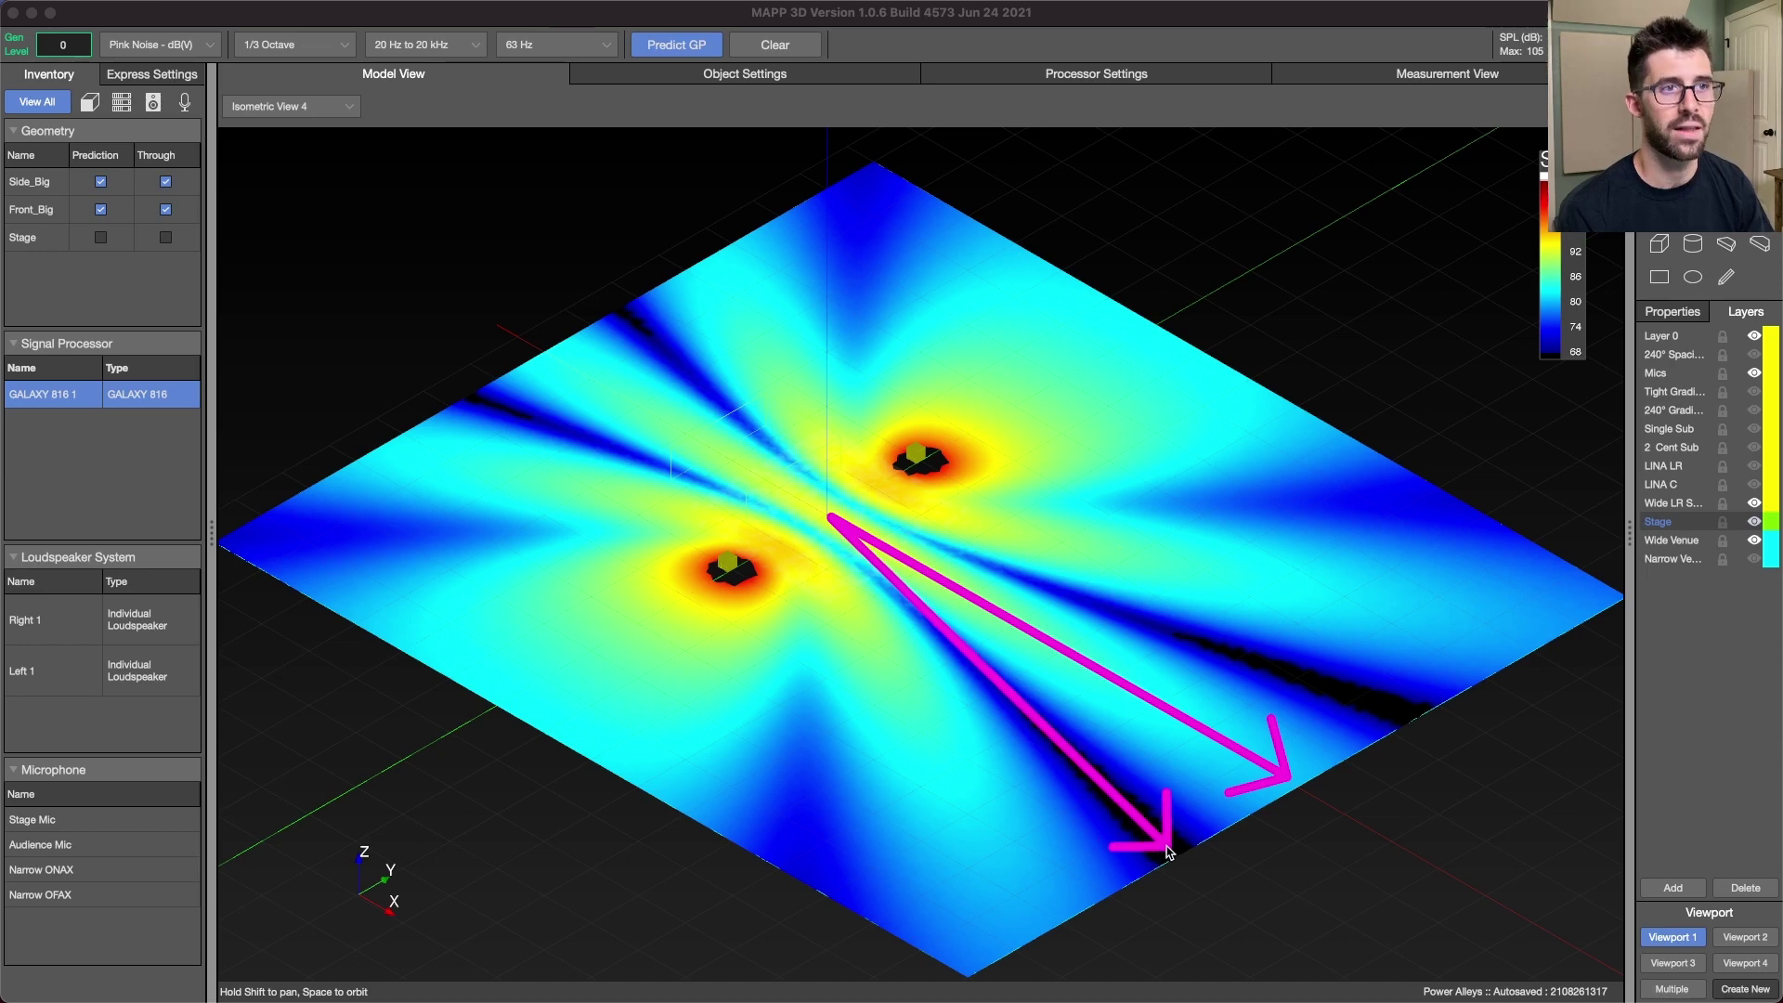
{"action": "mouse_move", "coordinate": [830, 519]}
{"action": "left_mouse_down"}
{"action": "mouse_move", "coordinate": [953, 863]}
{"action": "mouse_move", "coordinate": [998, 952]}
{"action": "mouse_move", "coordinate": [1031, 961]}
{"action": "mouse_move", "coordinate": [1035, 933]}
{"action": "left_mouse_up"}
{"action": "left_click", "coordinate": [930, 757]}
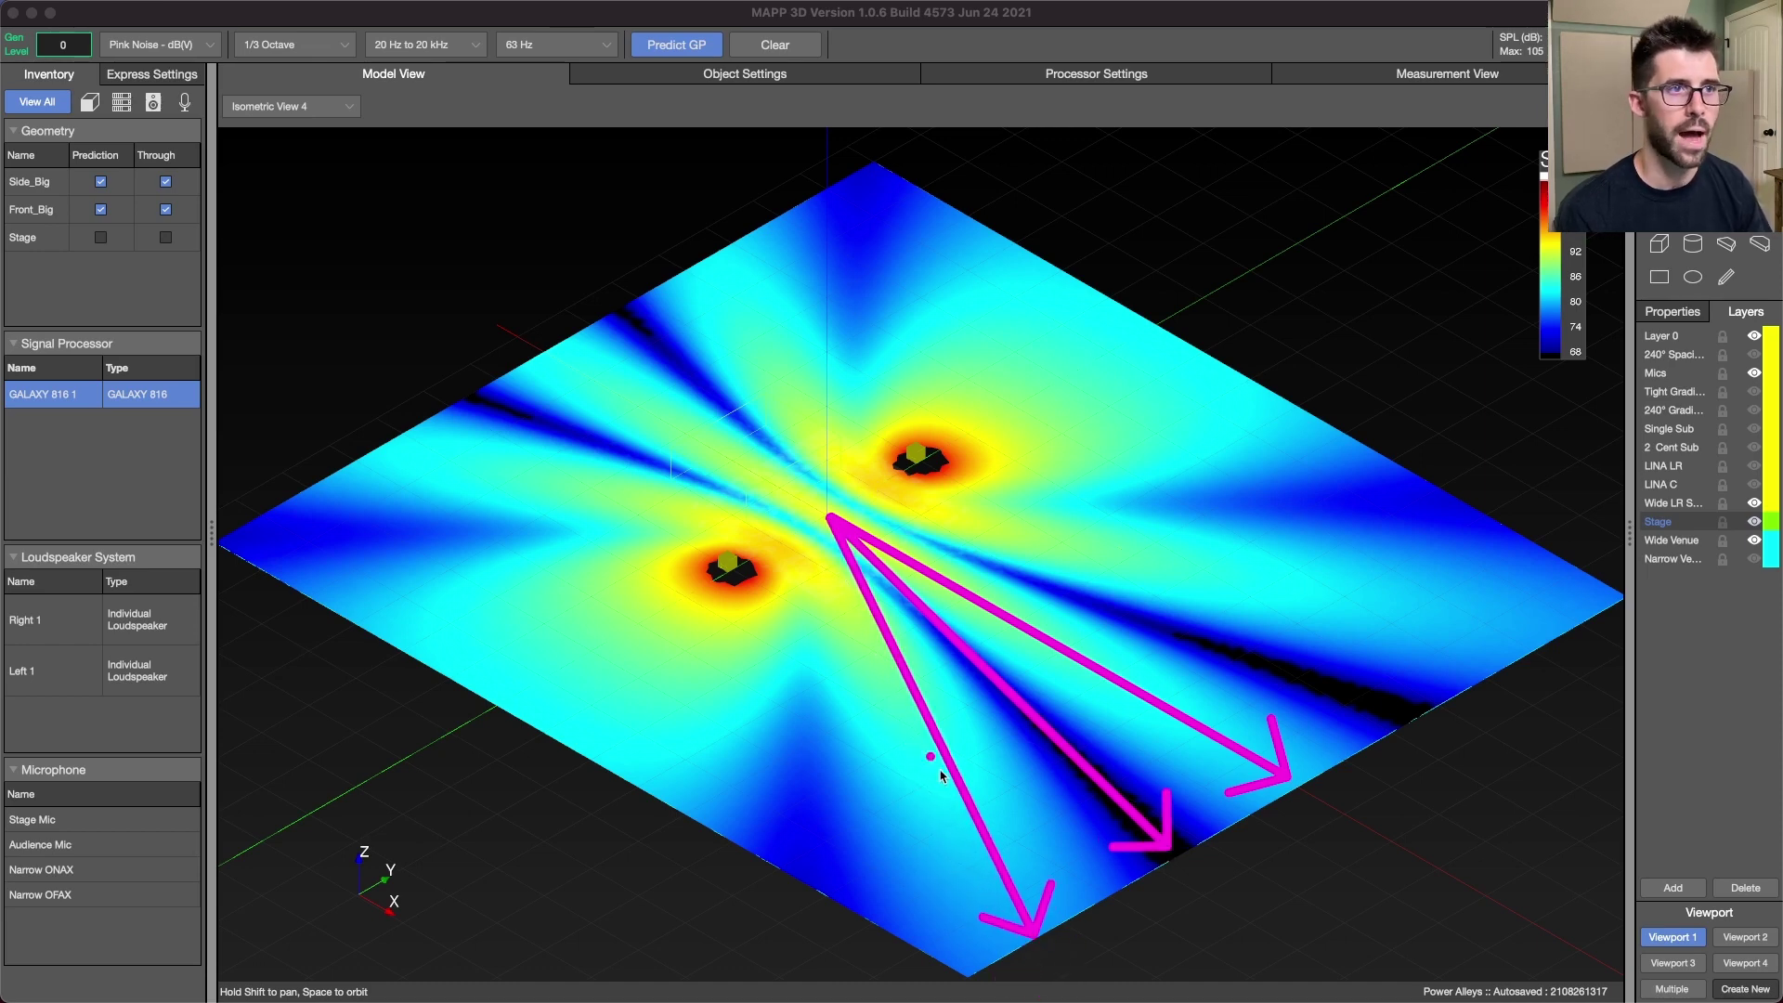
{"action": "mouse_move", "coordinate": [829, 516]}
{"action": "left_mouse_down"}
{"action": "mouse_move", "coordinate": [800, 905]}
{"action": "mouse_move", "coordinate": [804, 886]}
{"action": "left_mouse_up"}
{"action": "key", "text": "super+Tab"}
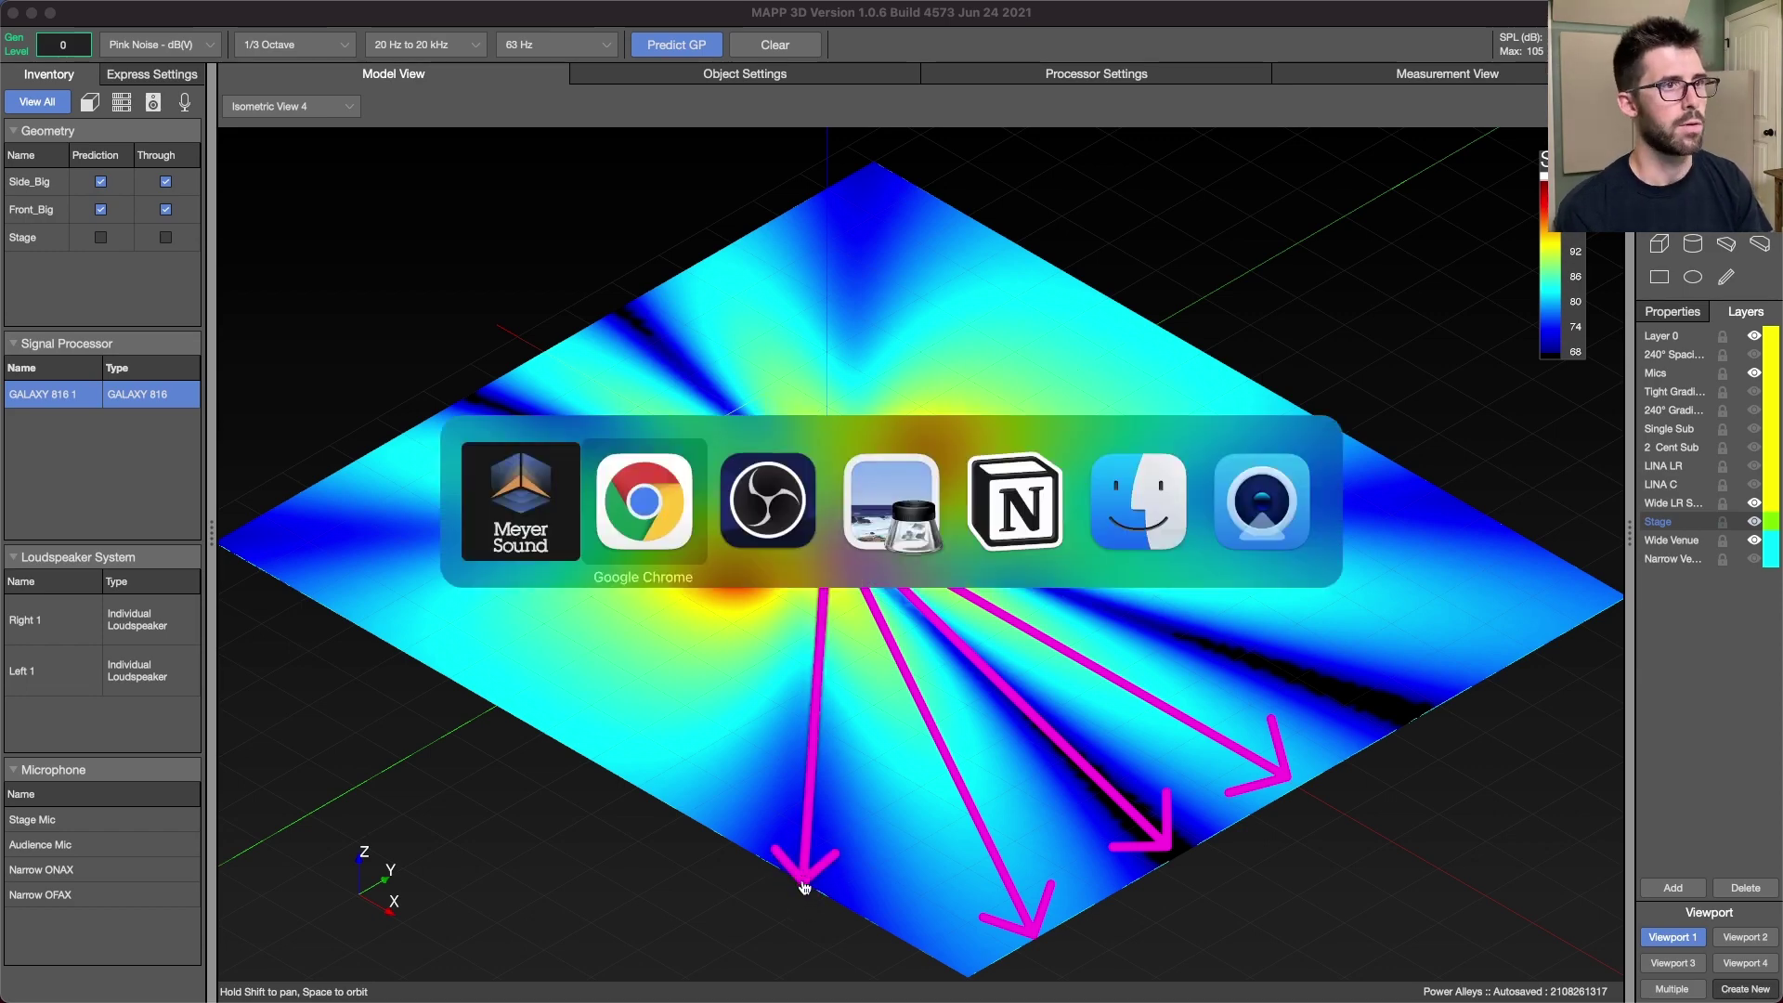
{"action": "key", "text": "Escape"}
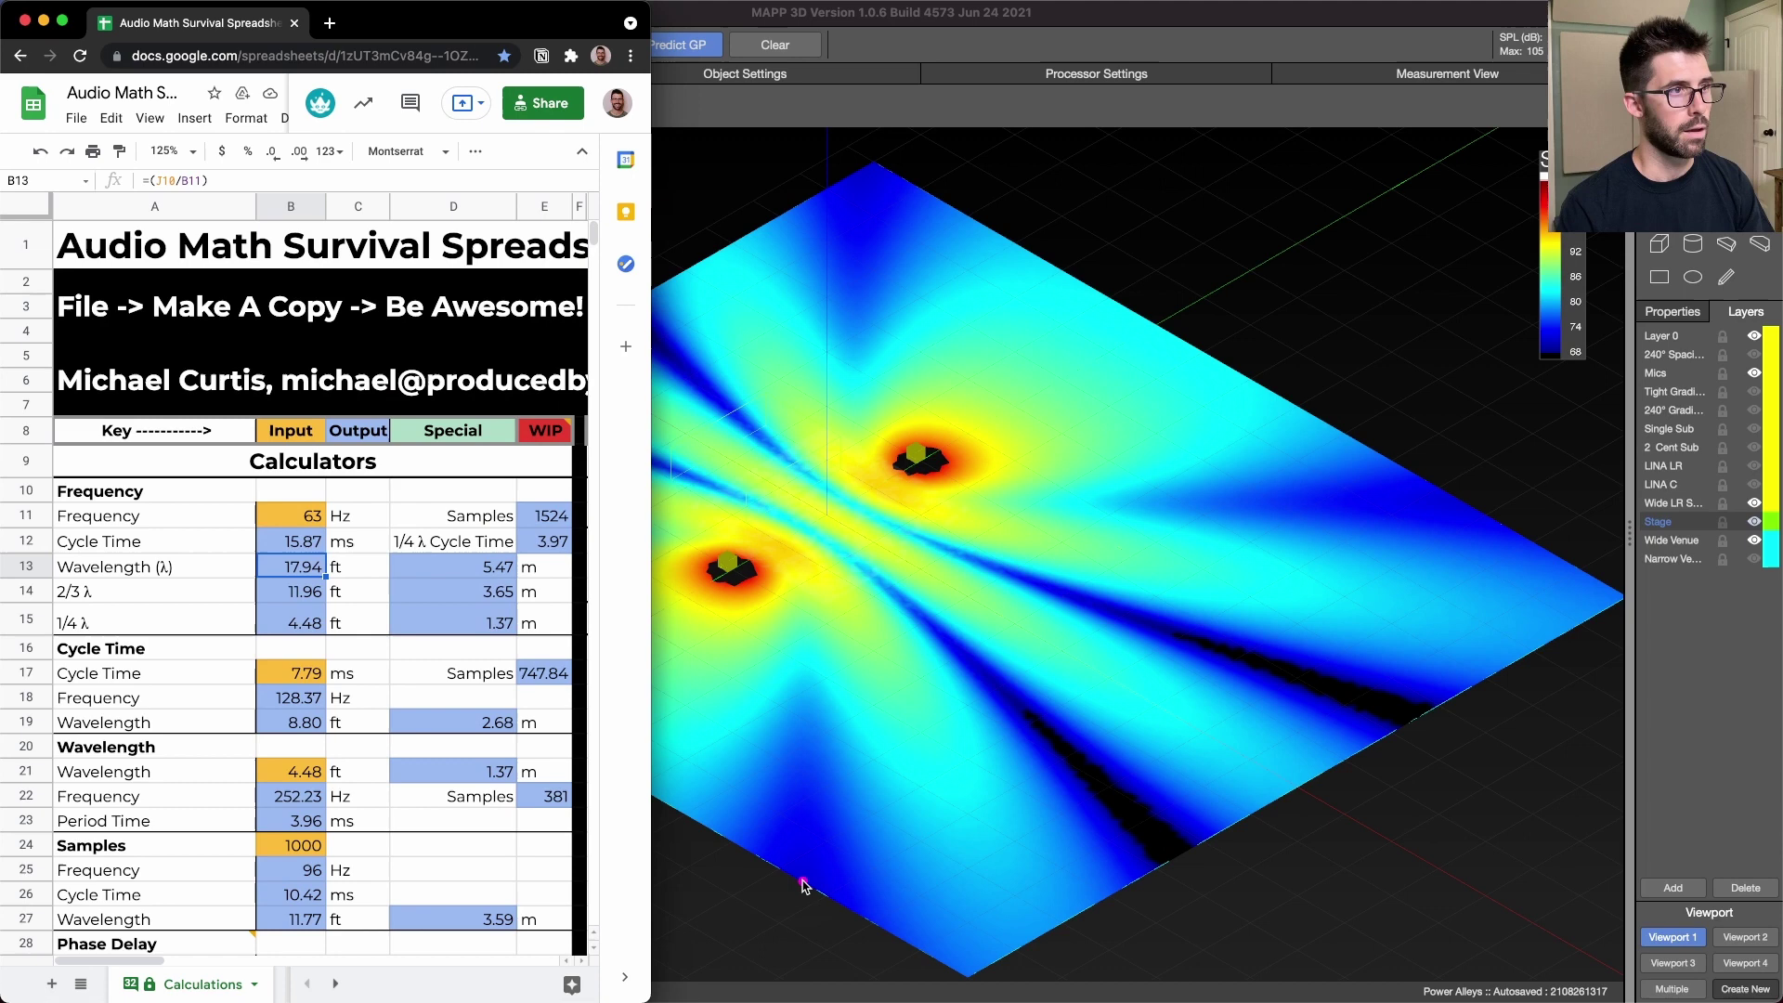
{"action": "key", "text": "Up"}
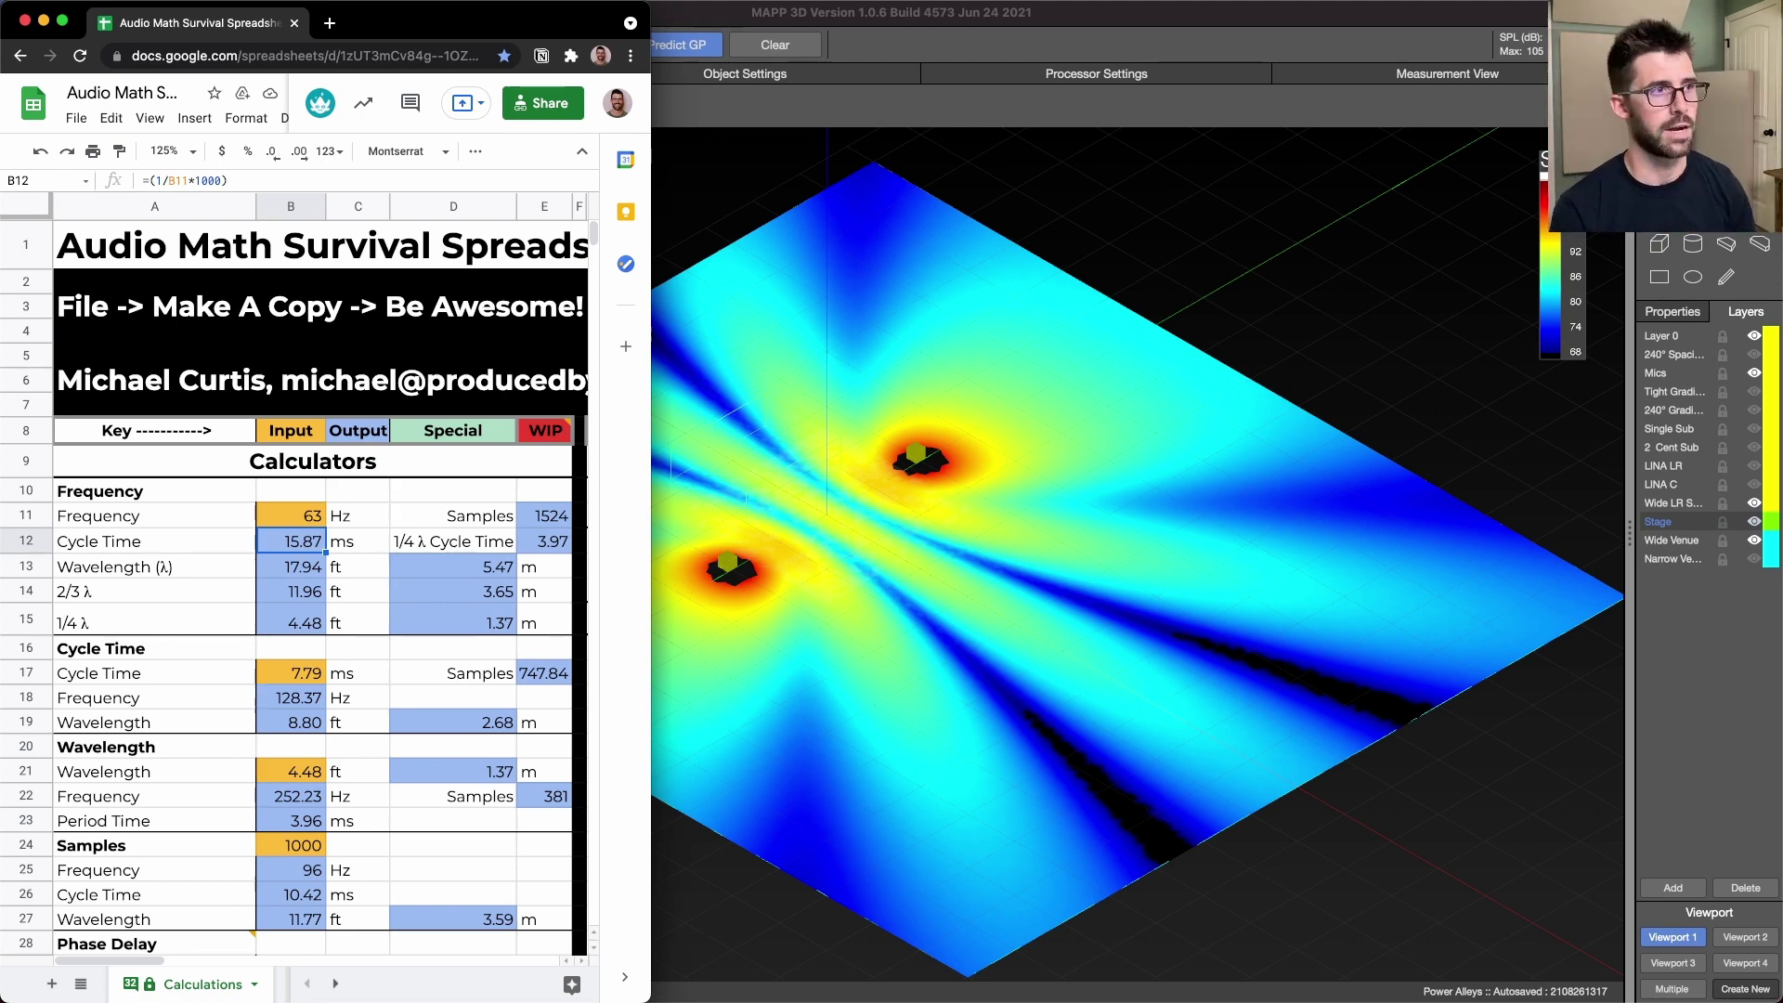
{"action": "left_click", "coordinate": [290, 567]}
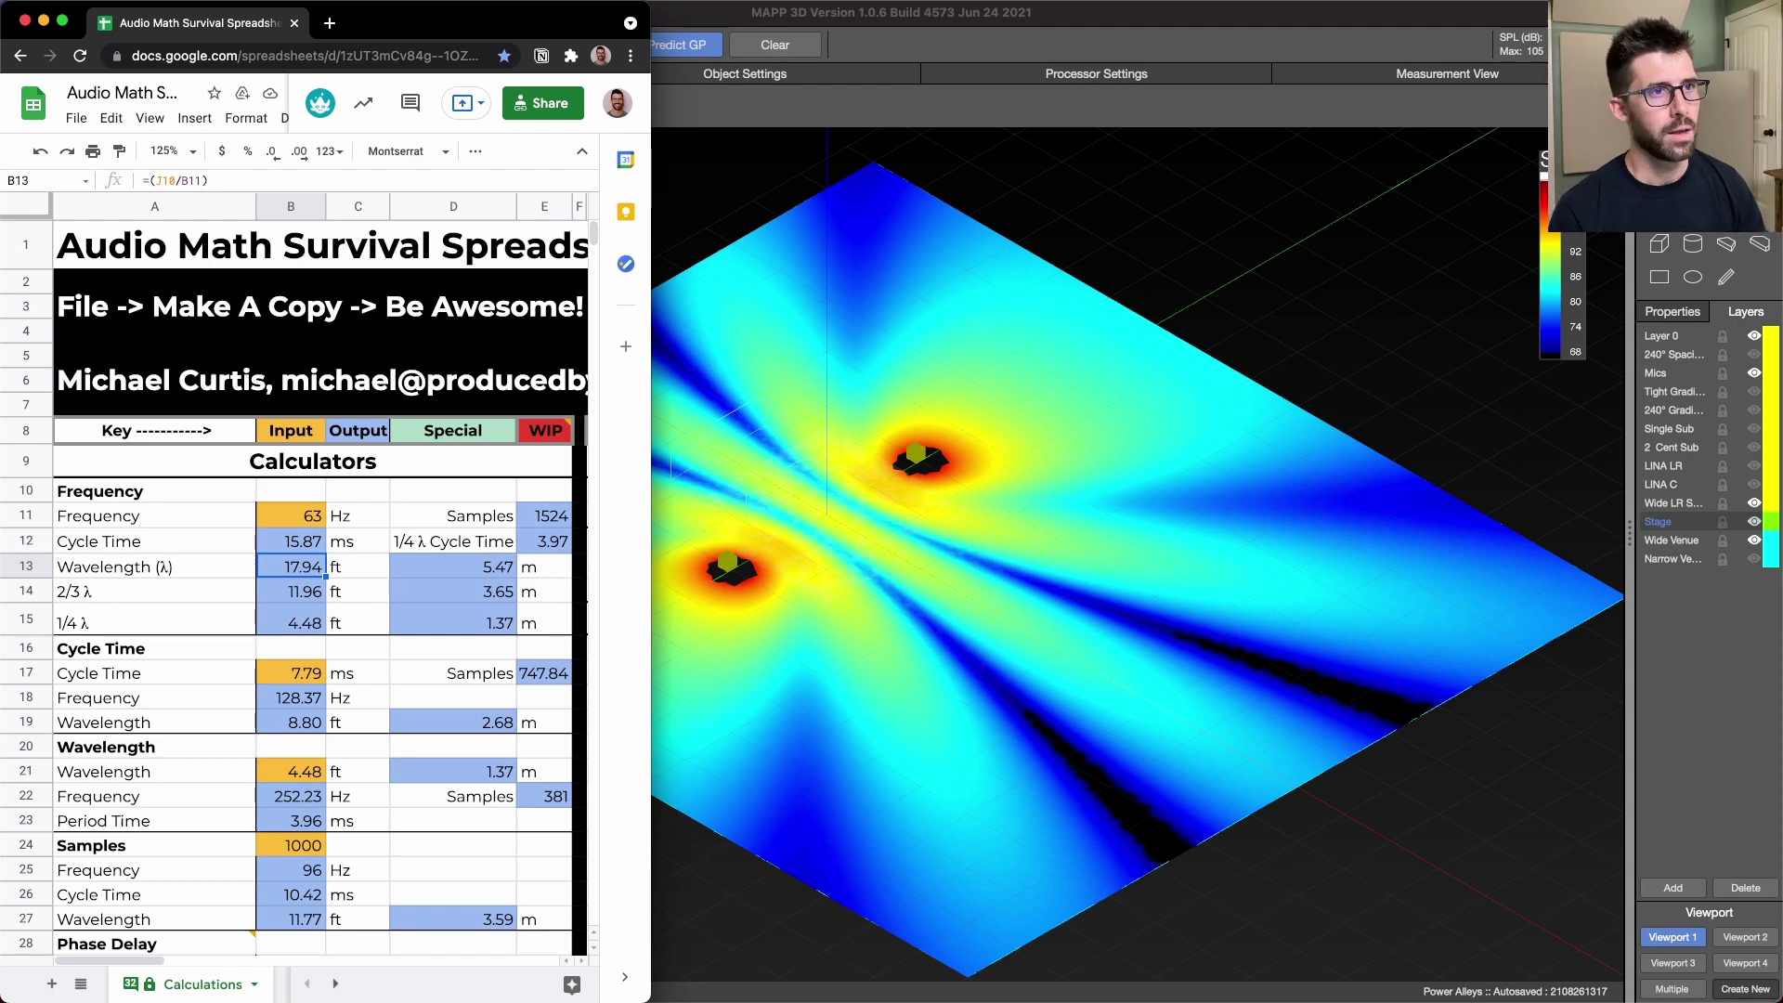
{"action": "left_click", "coordinate": [1080, 450]}
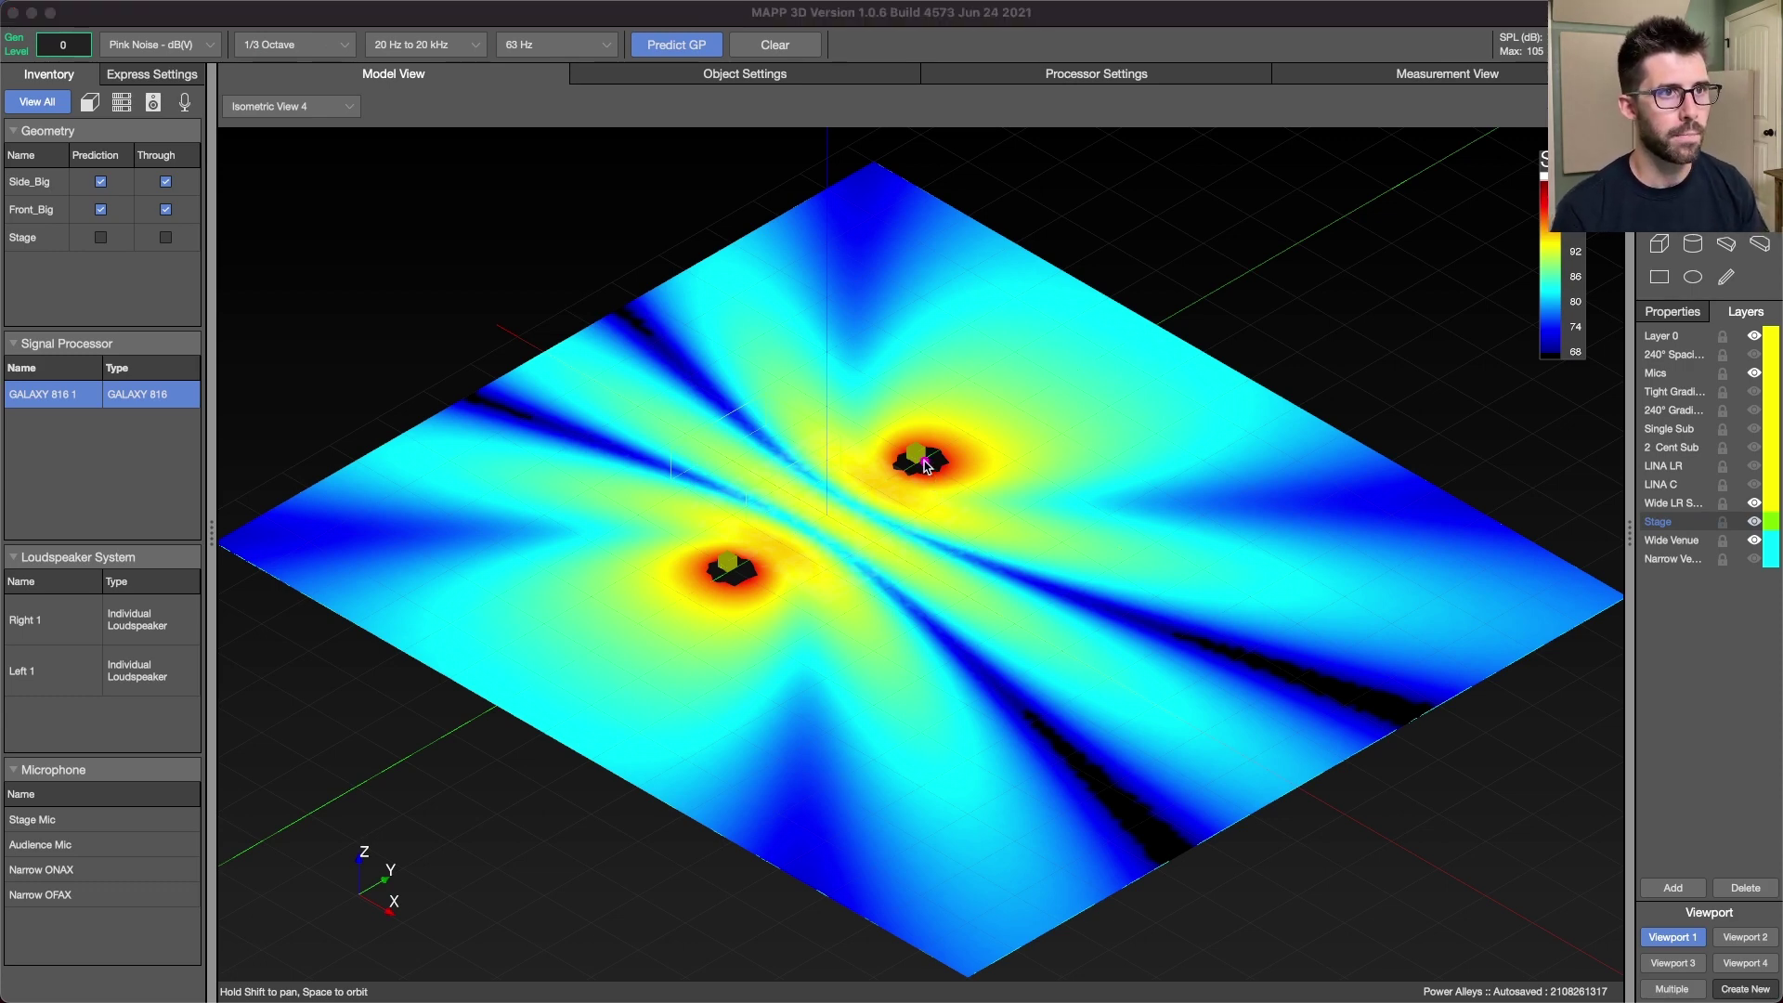
- Draw an arrow from each sub to the same listening point right of centre
{"action": "mouse_move", "coordinate": [926, 466]}
{"action": "left_mouse_down"}
{"action": "mouse_move", "coordinate": [1006, 621]}
{"action": "mouse_move", "coordinate": [1062, 654]}
{"action": "left_mouse_up"}
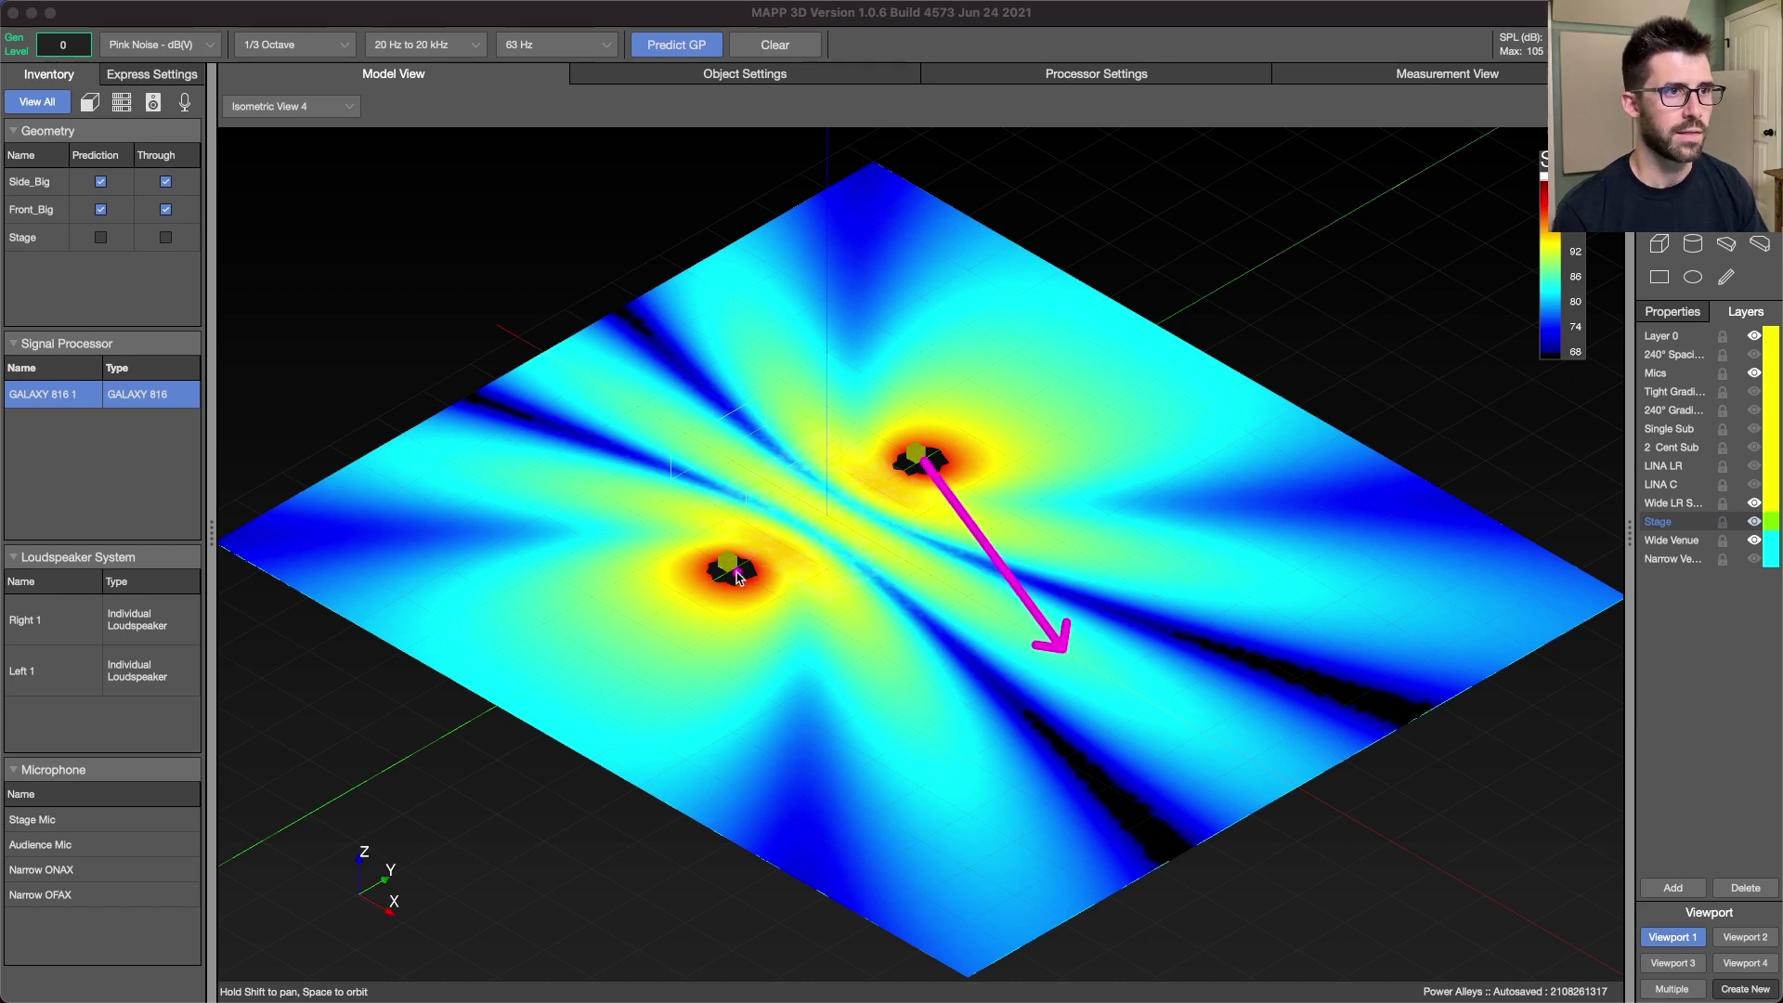
{"action": "left_click_drag", "start_coordinate": [738, 578], "coordinate": [1062, 653]}
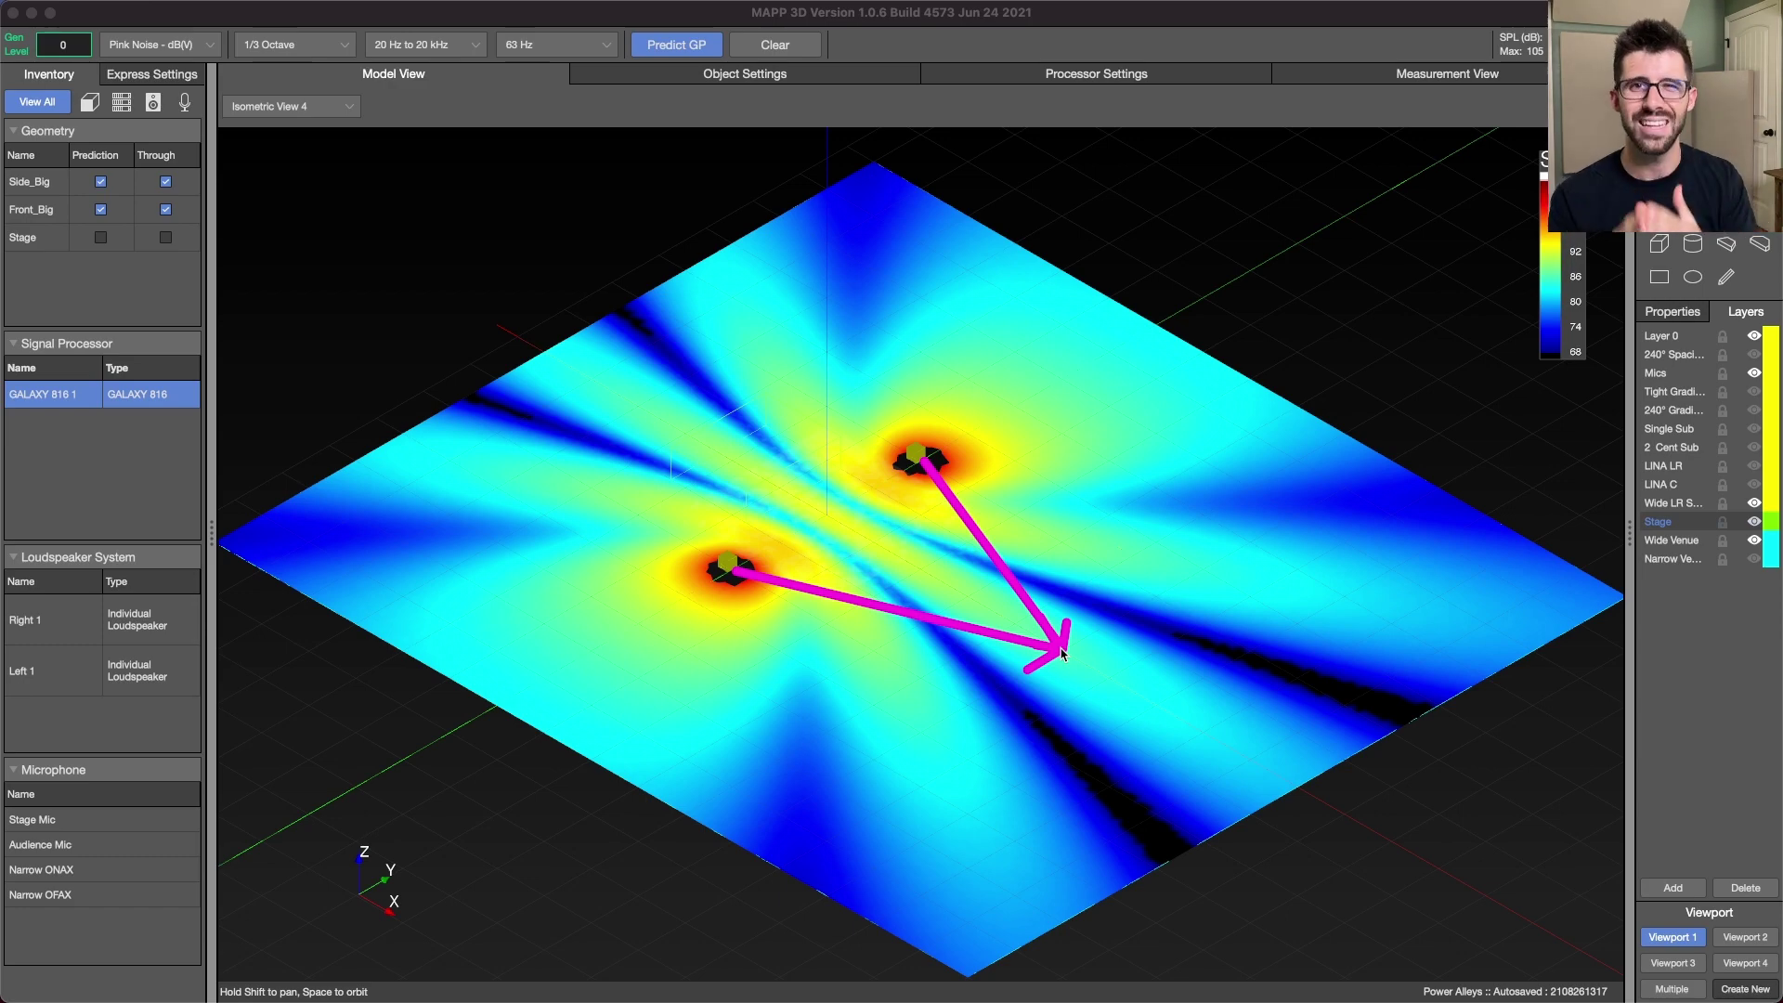
{"action": "key", "text": "ctrl+Up"}
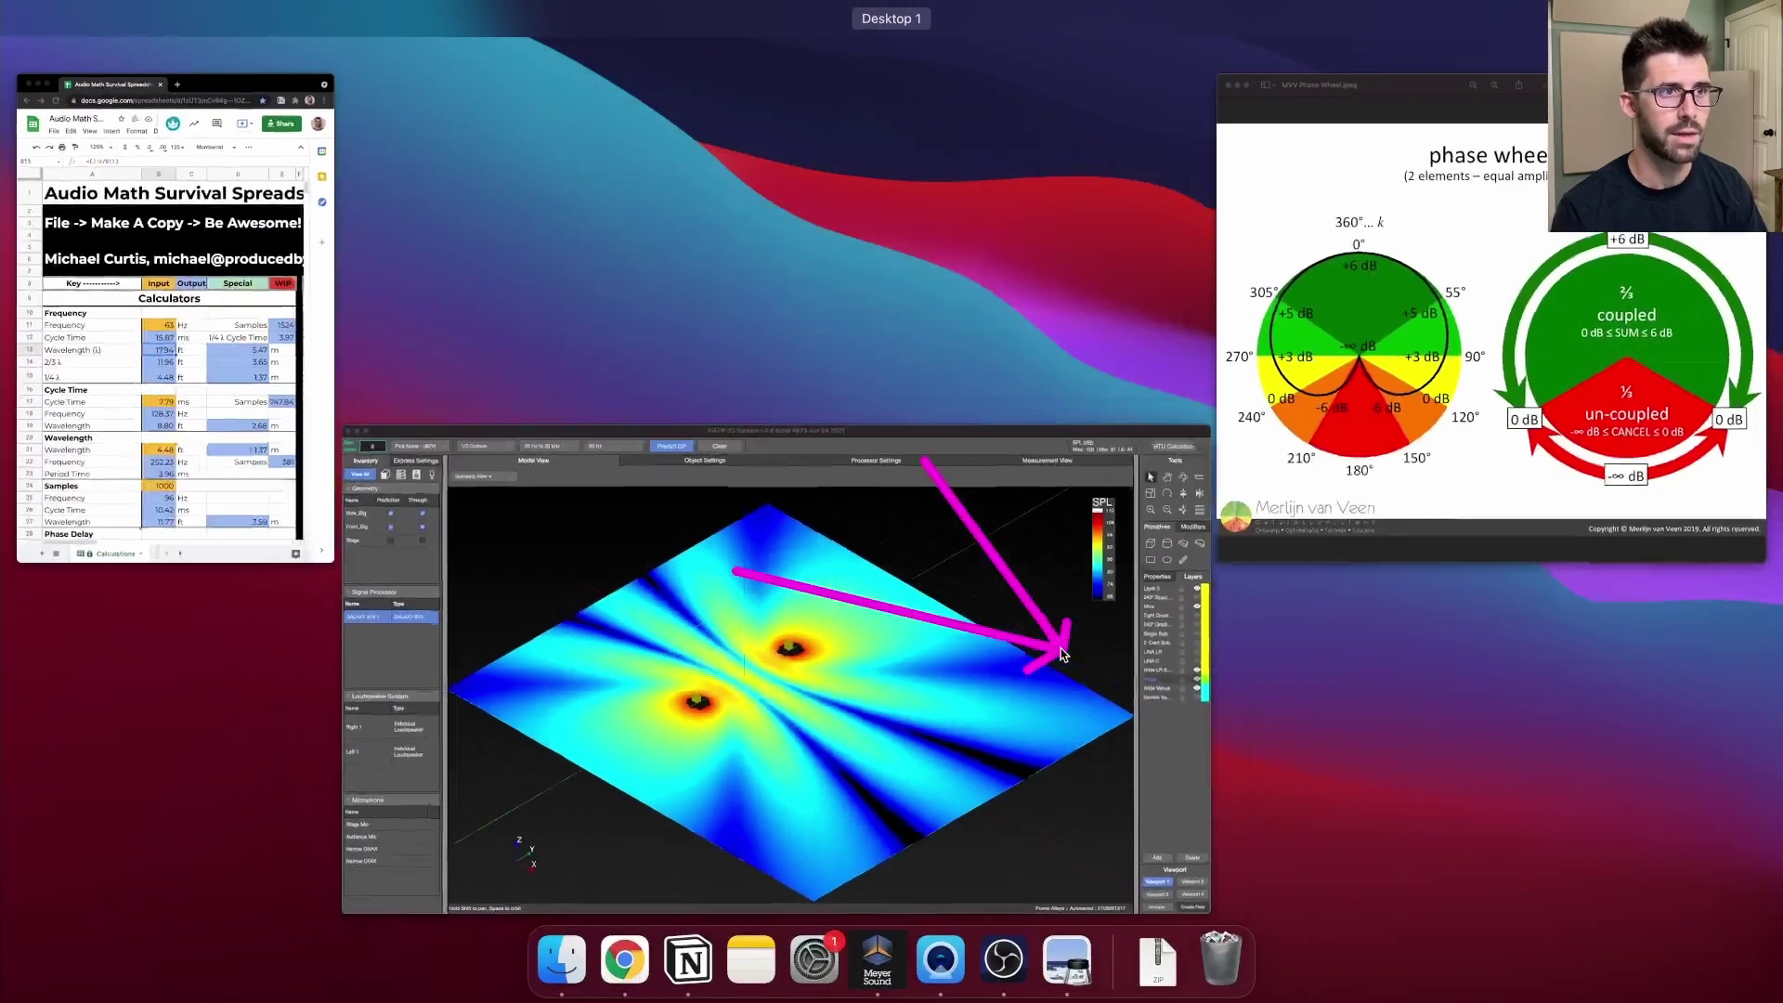
{"action": "left_click", "coordinate": [1326, 388]}
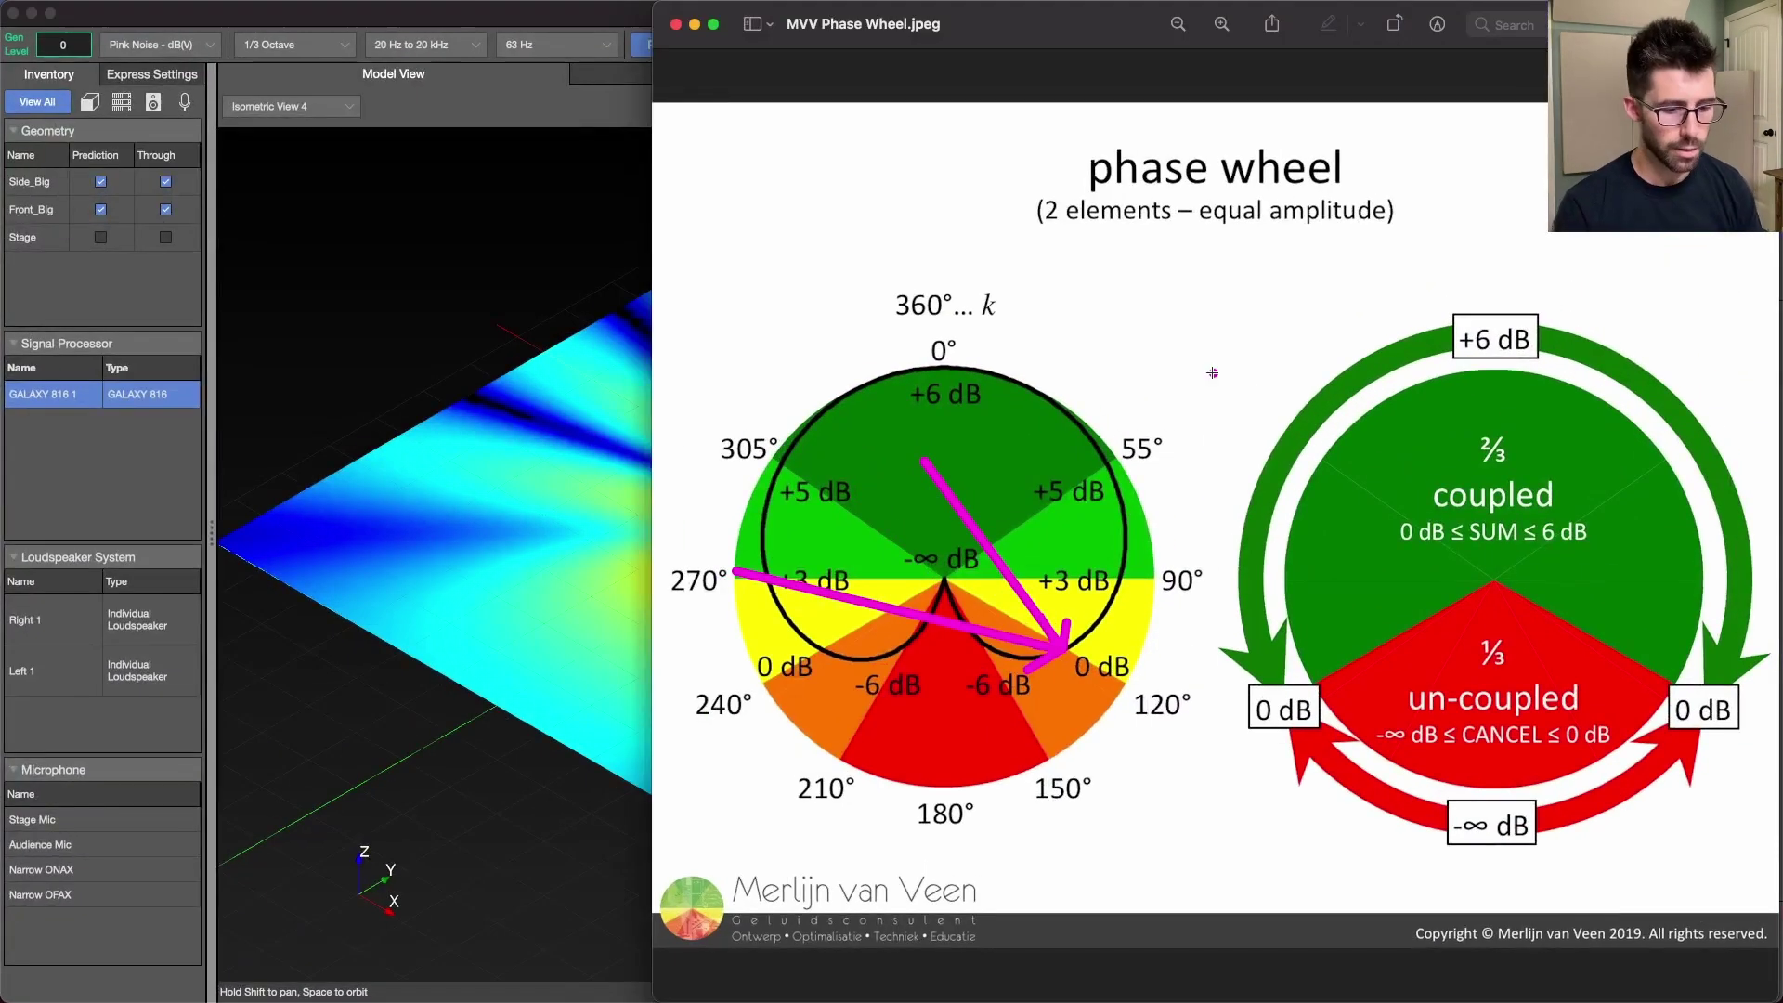
{"action": "key", "text": "Escape"}
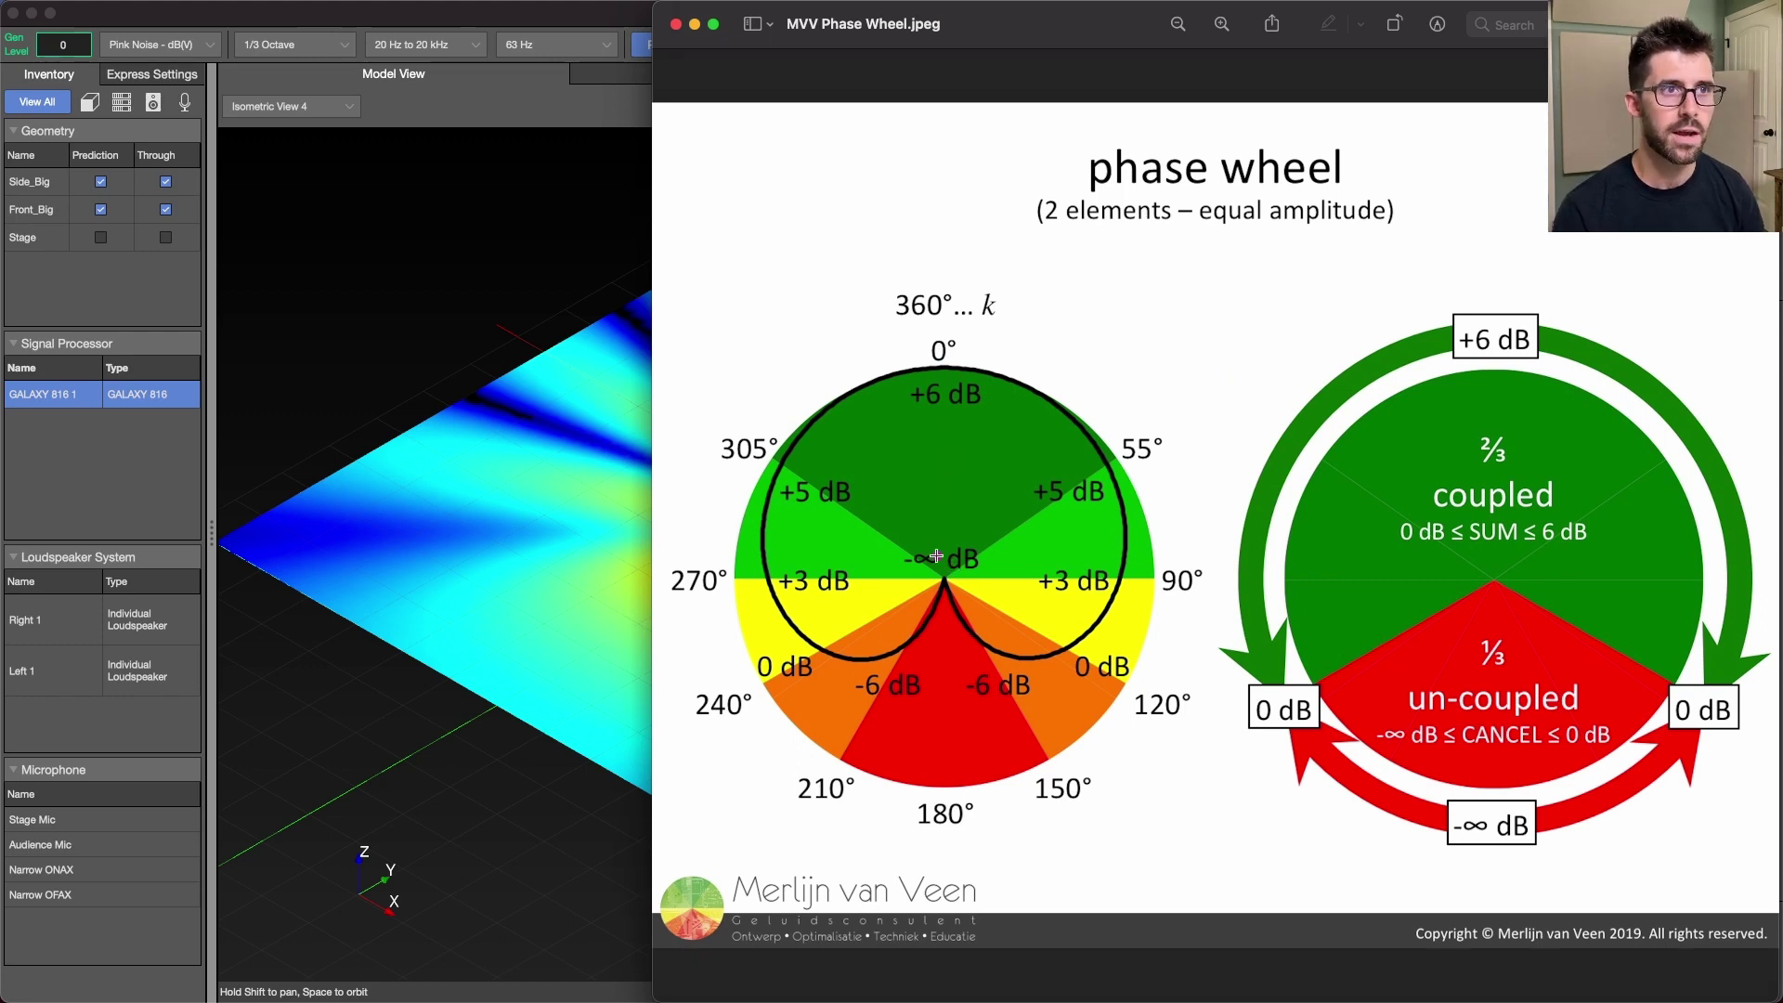
{"action": "left_click_drag", "start_coordinate": [939, 582], "coordinate": [939, 369]}
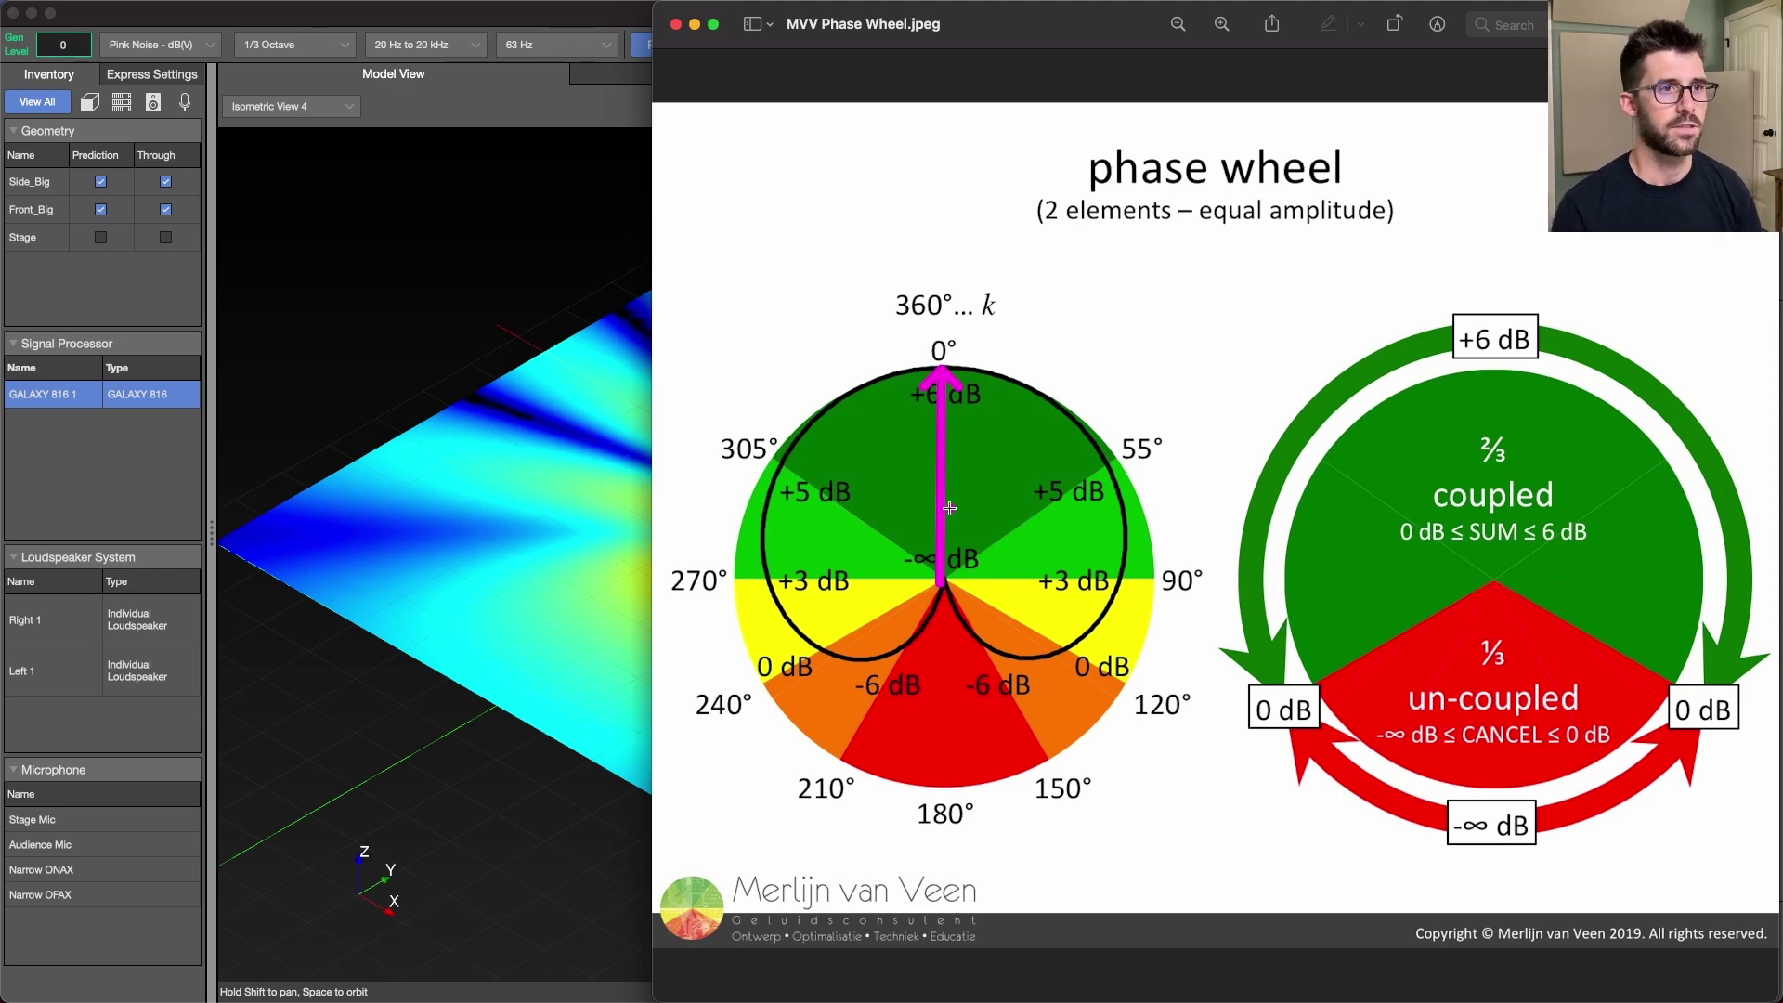
{"action": "left_click_drag", "start_coordinate": [940, 580], "coordinate": [943, 783]}
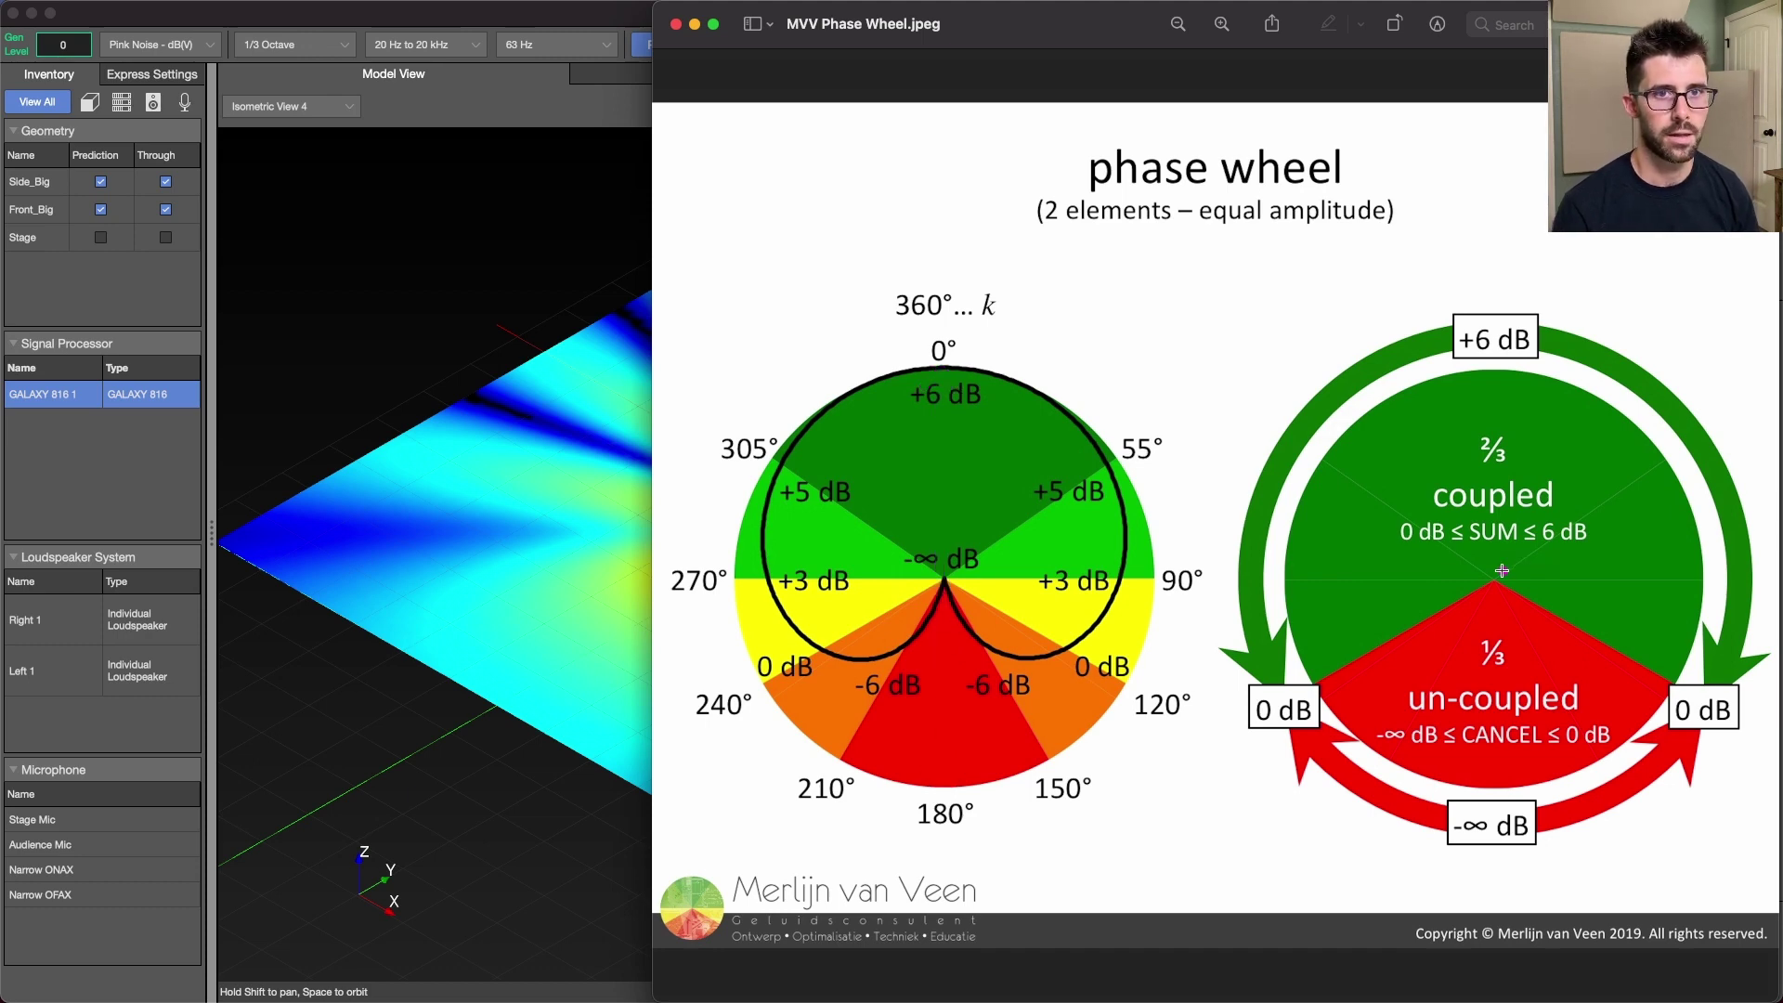
{"action": "left_click_drag", "start_coordinate": [1494, 578], "coordinate": [1313, 687]}
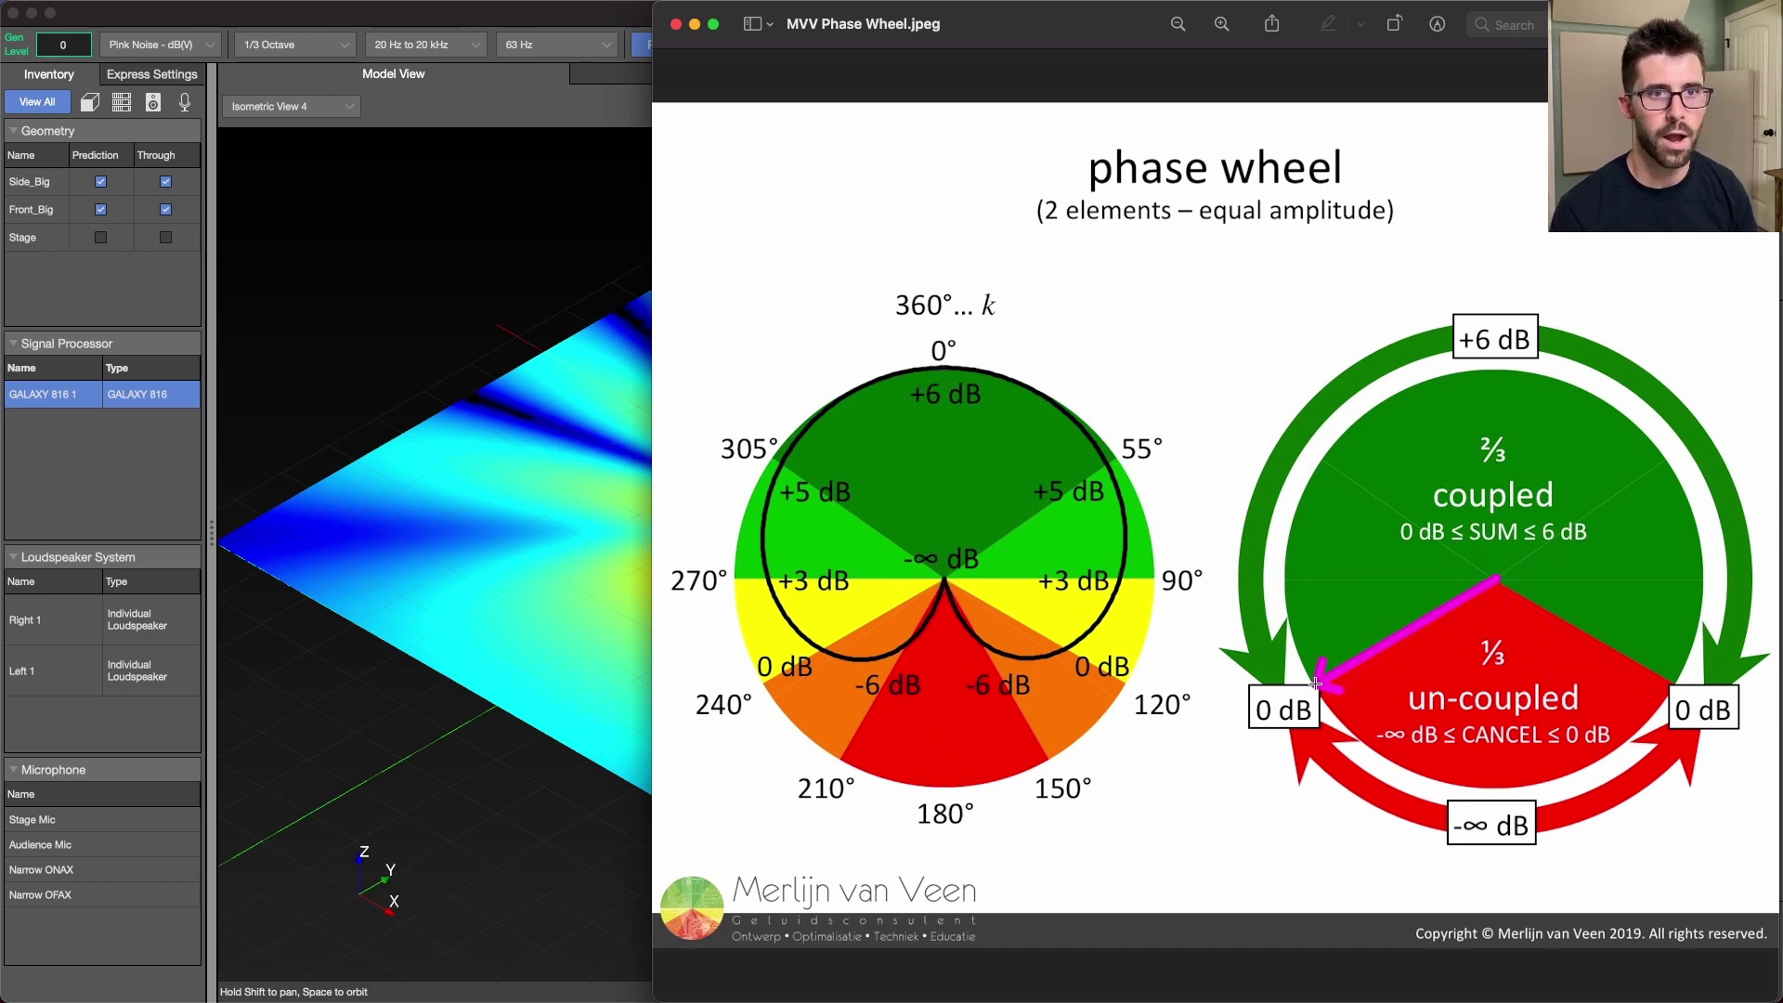
{"action": "left_click_drag", "start_coordinate": [1495, 577], "coordinate": [1673, 687]}
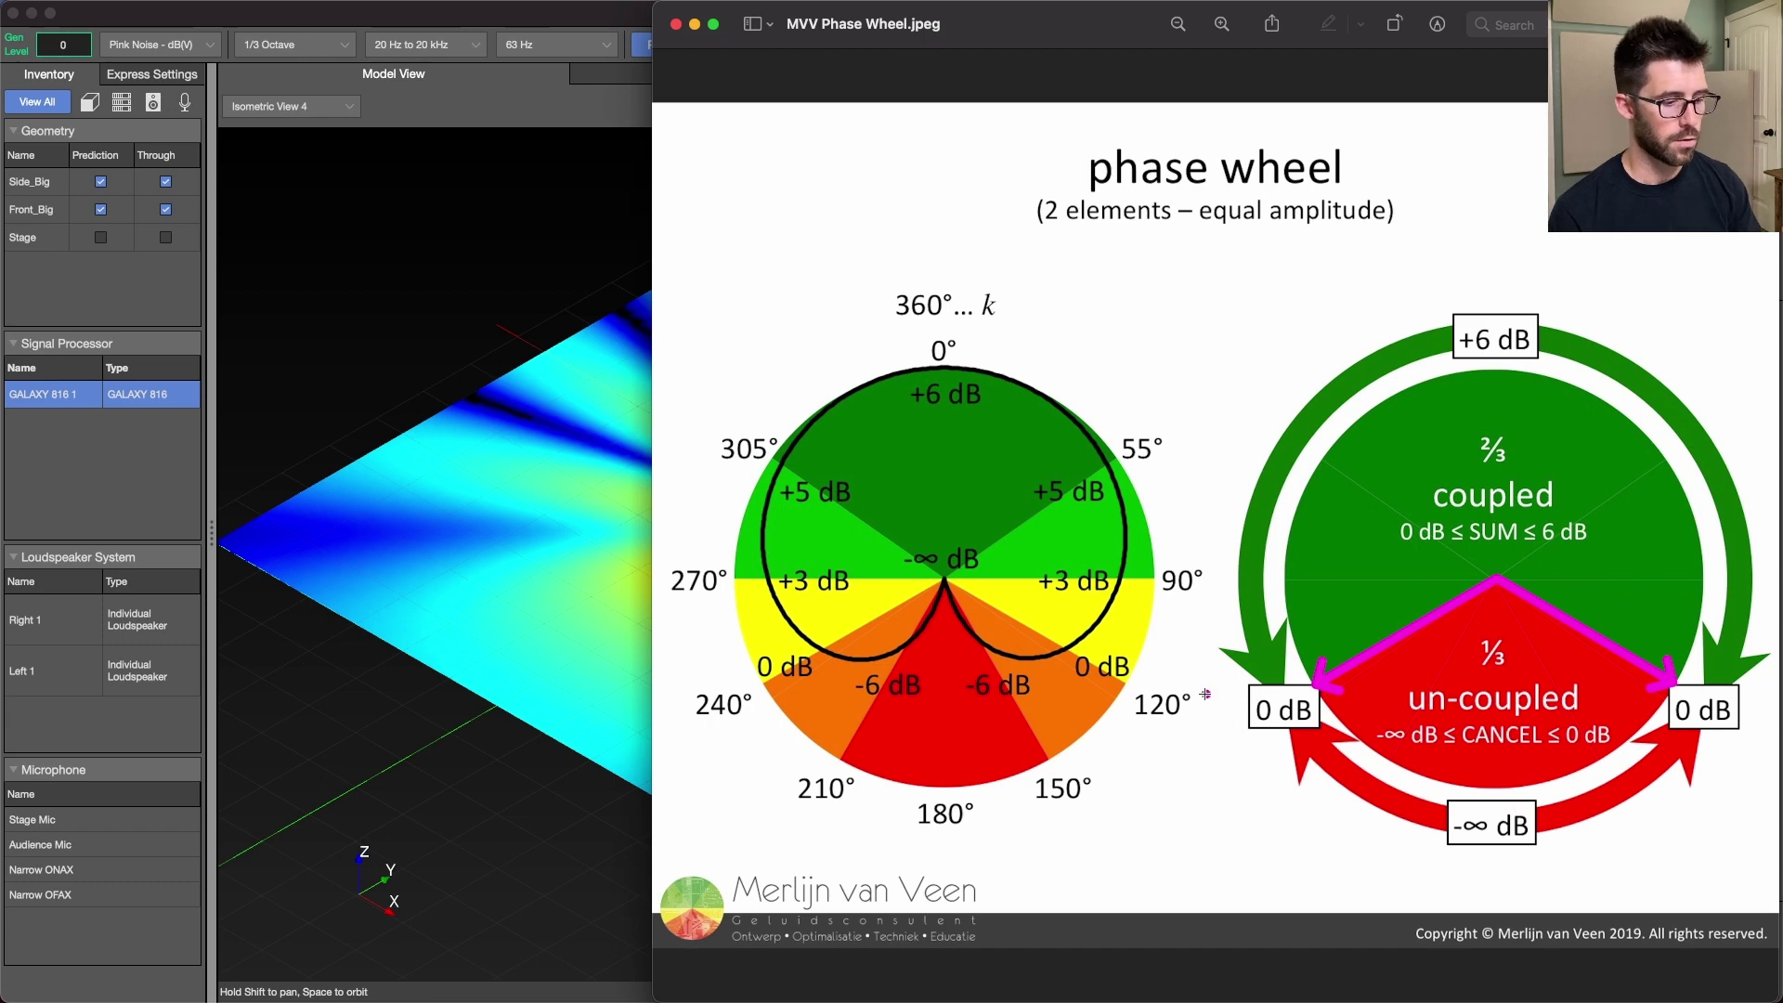
{"action": "key", "text": "Escape"}
{"action": "left_click", "coordinate": [555, 418]}
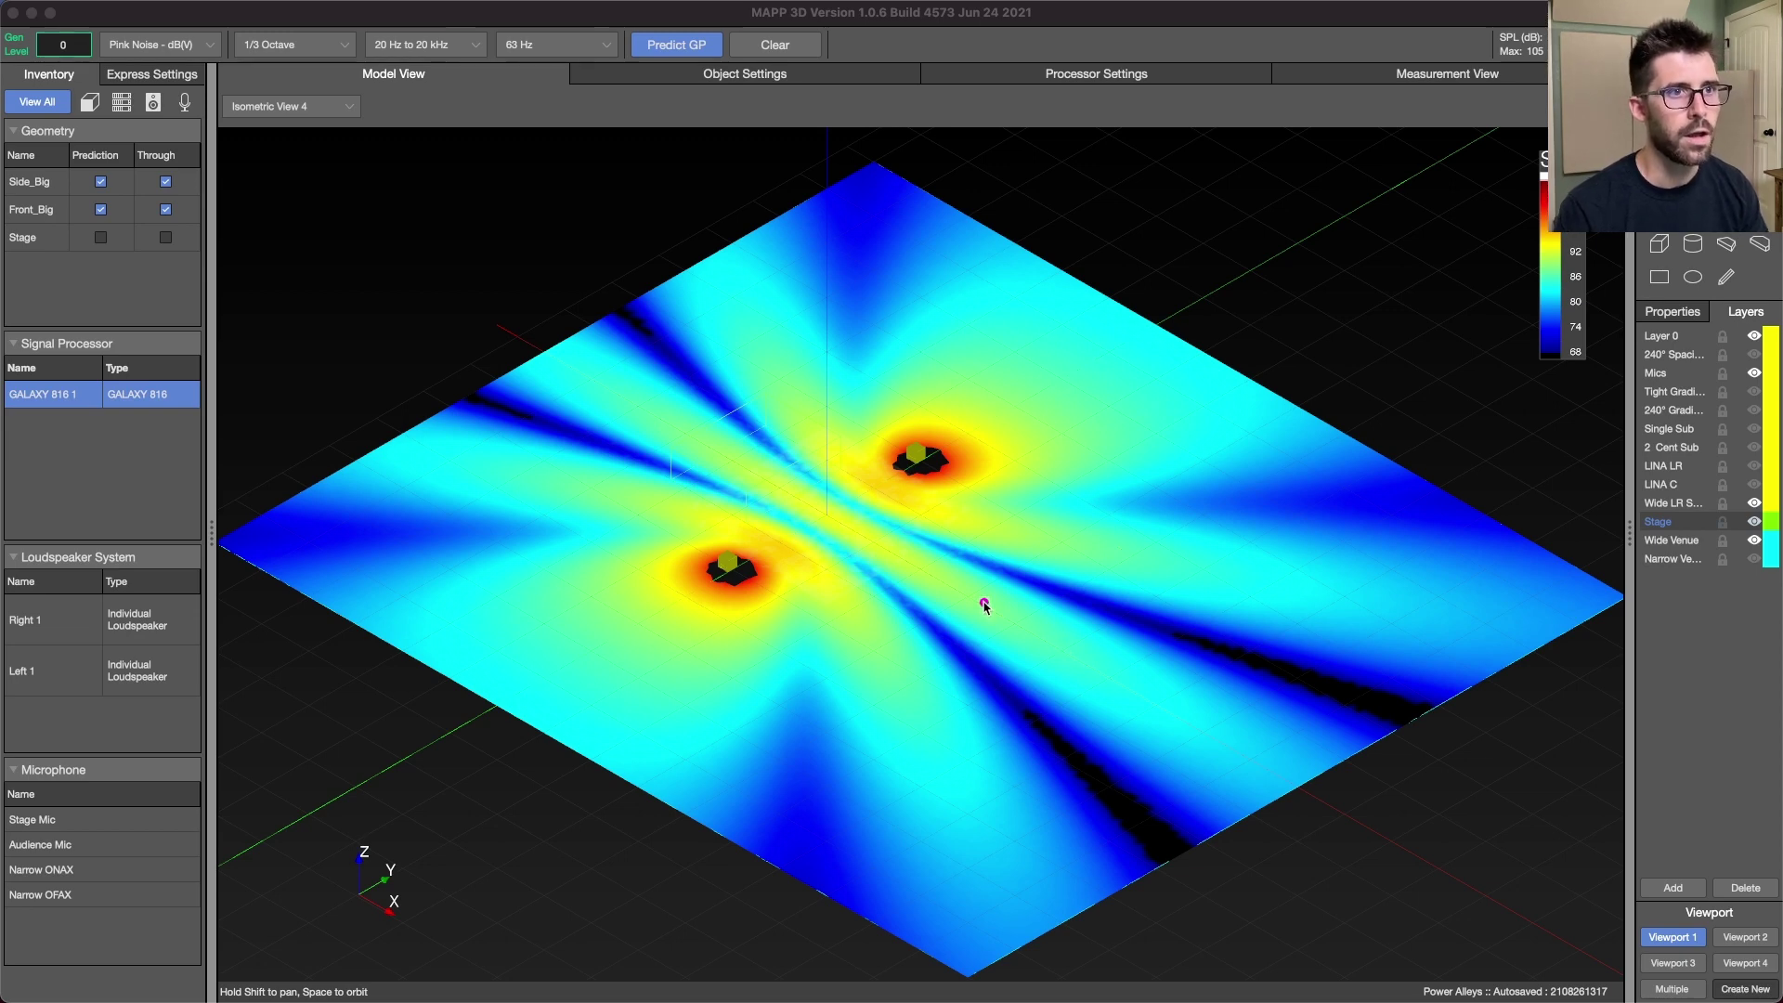
- Draw an annotation arrow marking a cancellation line on the prediction map
{"action": "left_click_drag", "start_coordinate": [980, 604], "coordinate": [933, 643]}
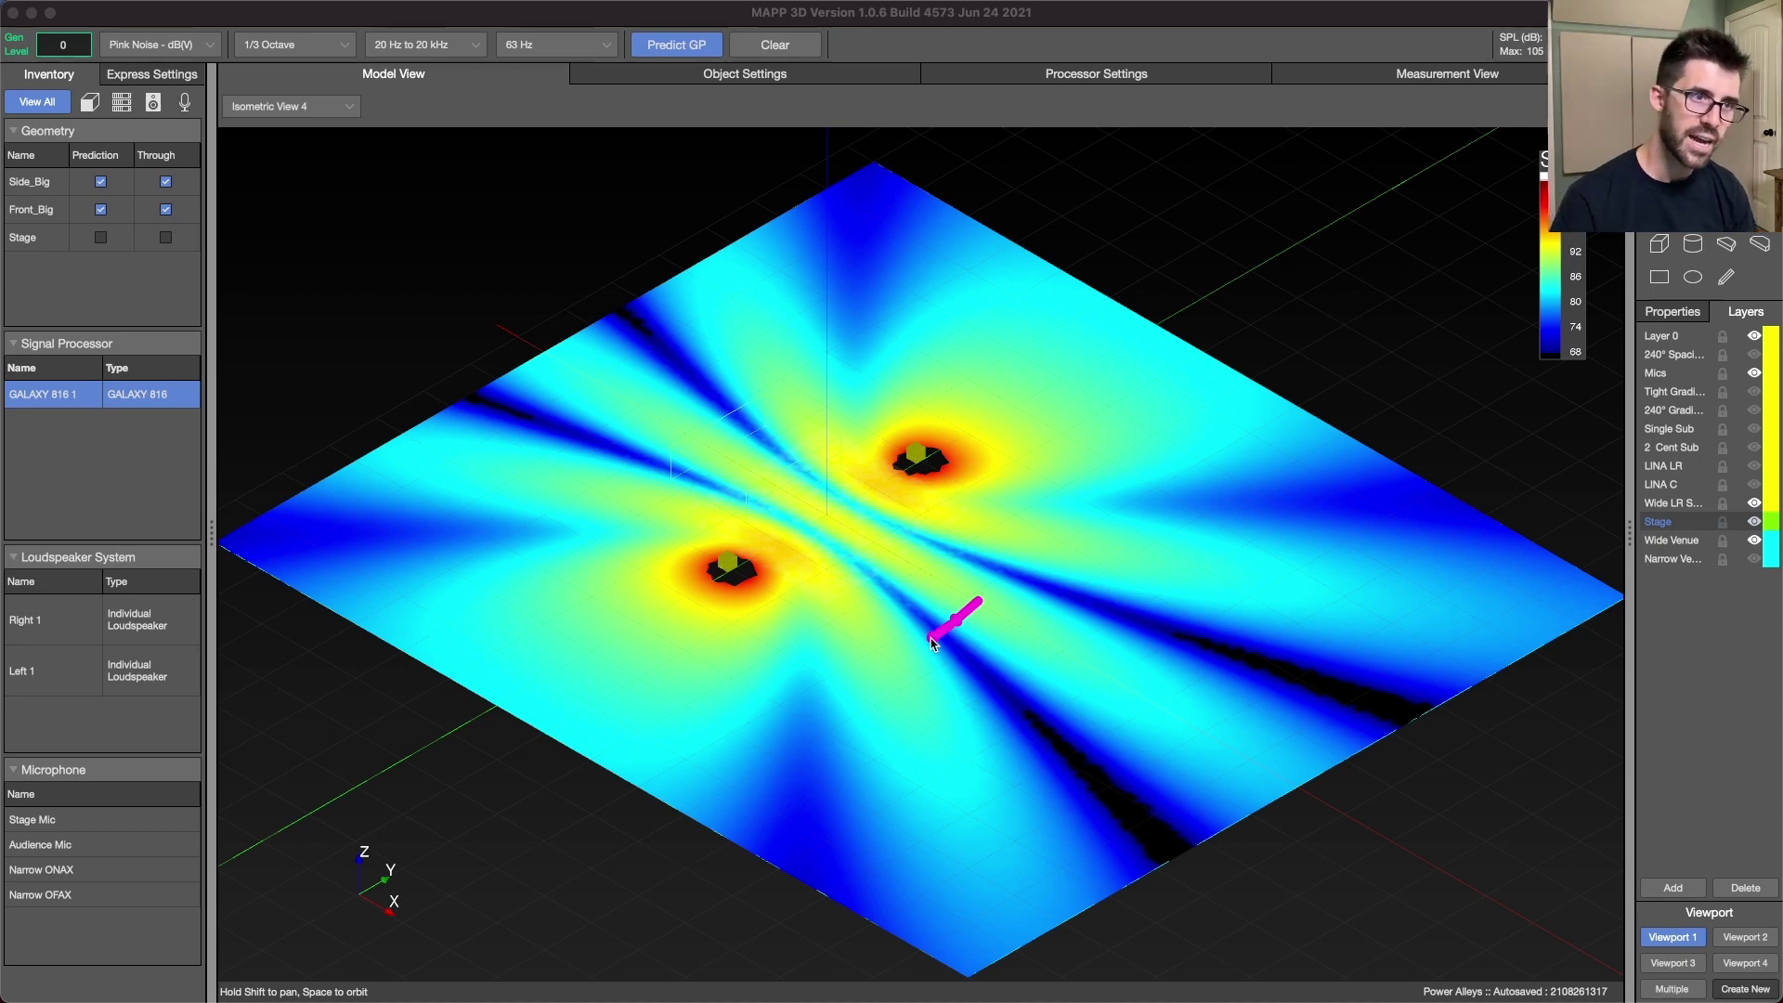
{"action": "left_click_drag", "start_coordinate": [933, 642], "coordinate": [856, 680]}
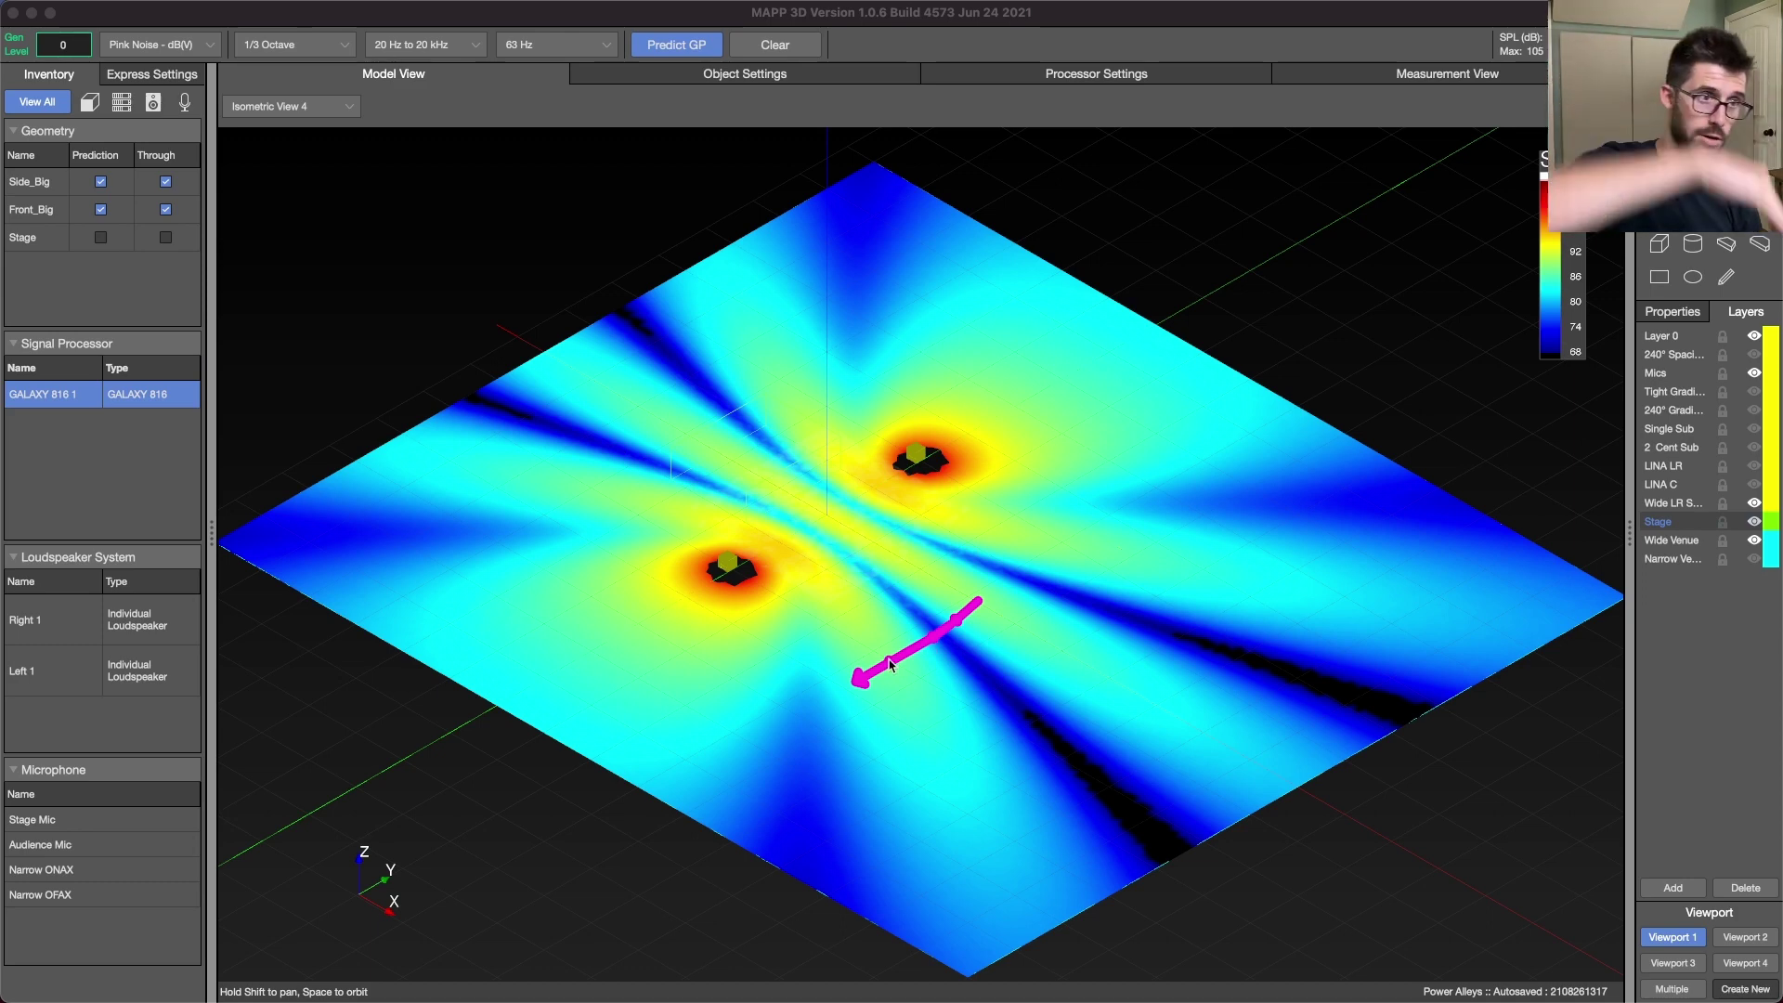
{"action": "left_click_drag", "start_coordinate": [858, 680], "coordinate": [783, 690]}
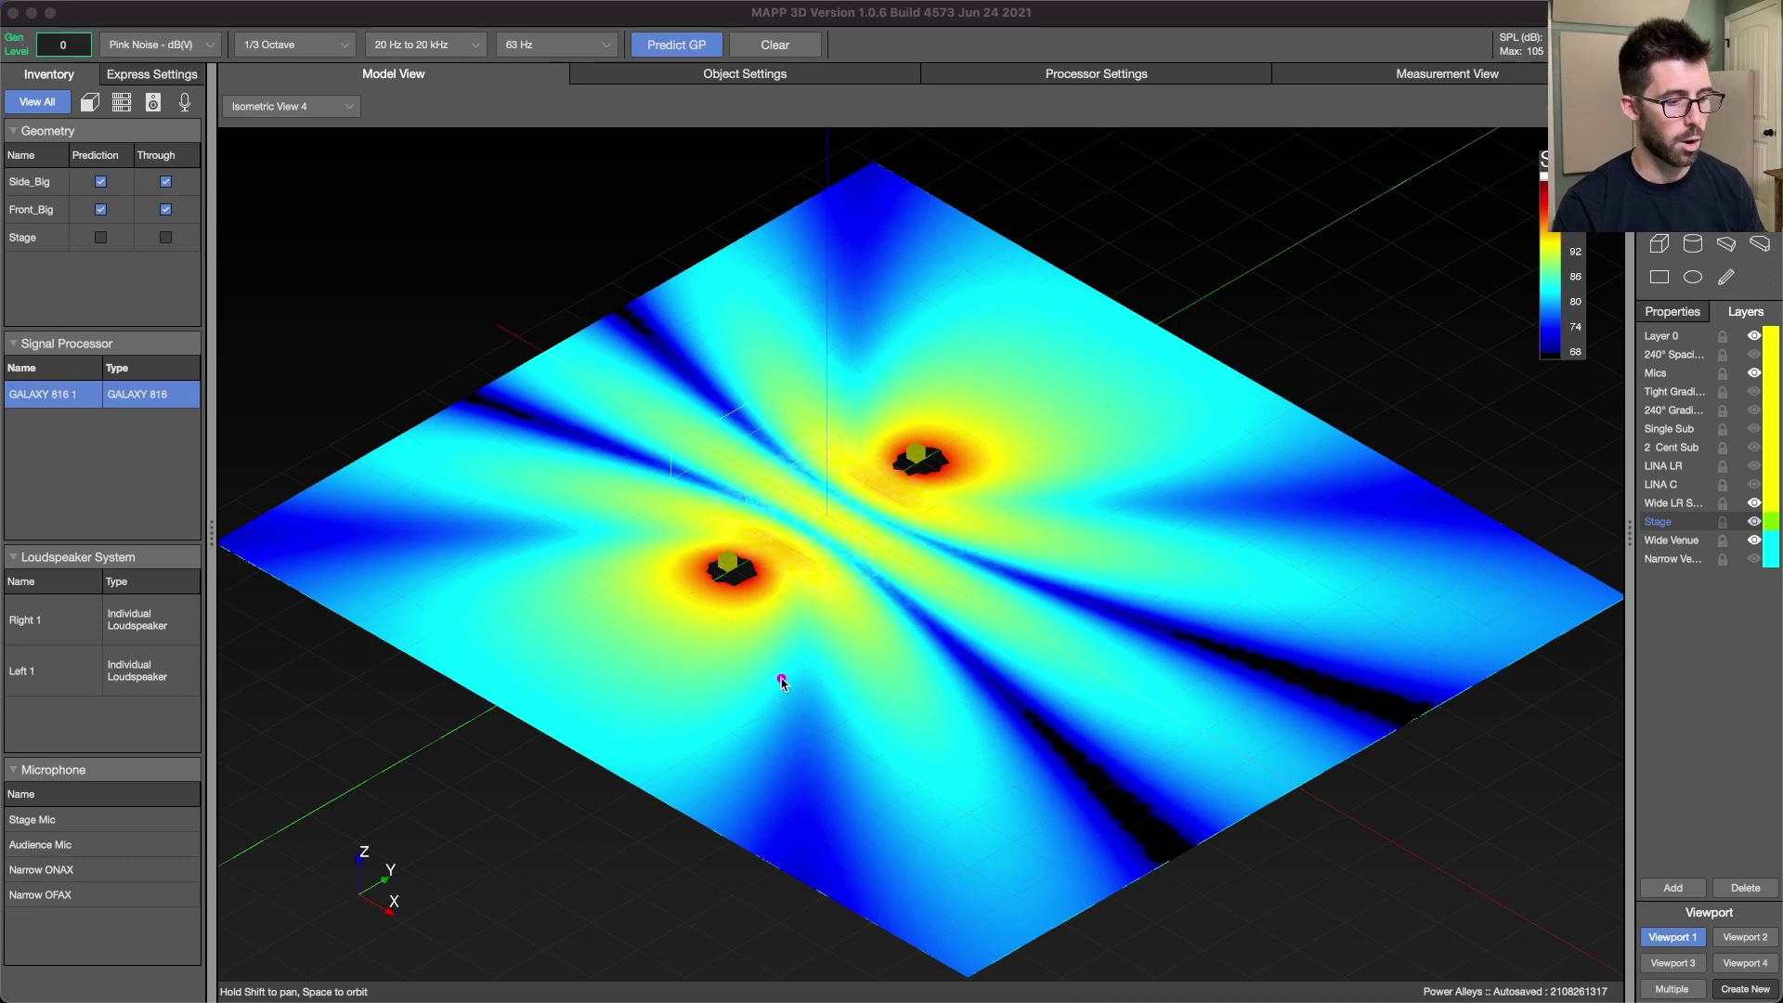
- Clear the annotation and rerun the spaced-subs prediction at 100 Hz
{"action": "left_click", "coordinate": [597, 153]}
{"action": "left_click", "coordinate": [599, 51]}
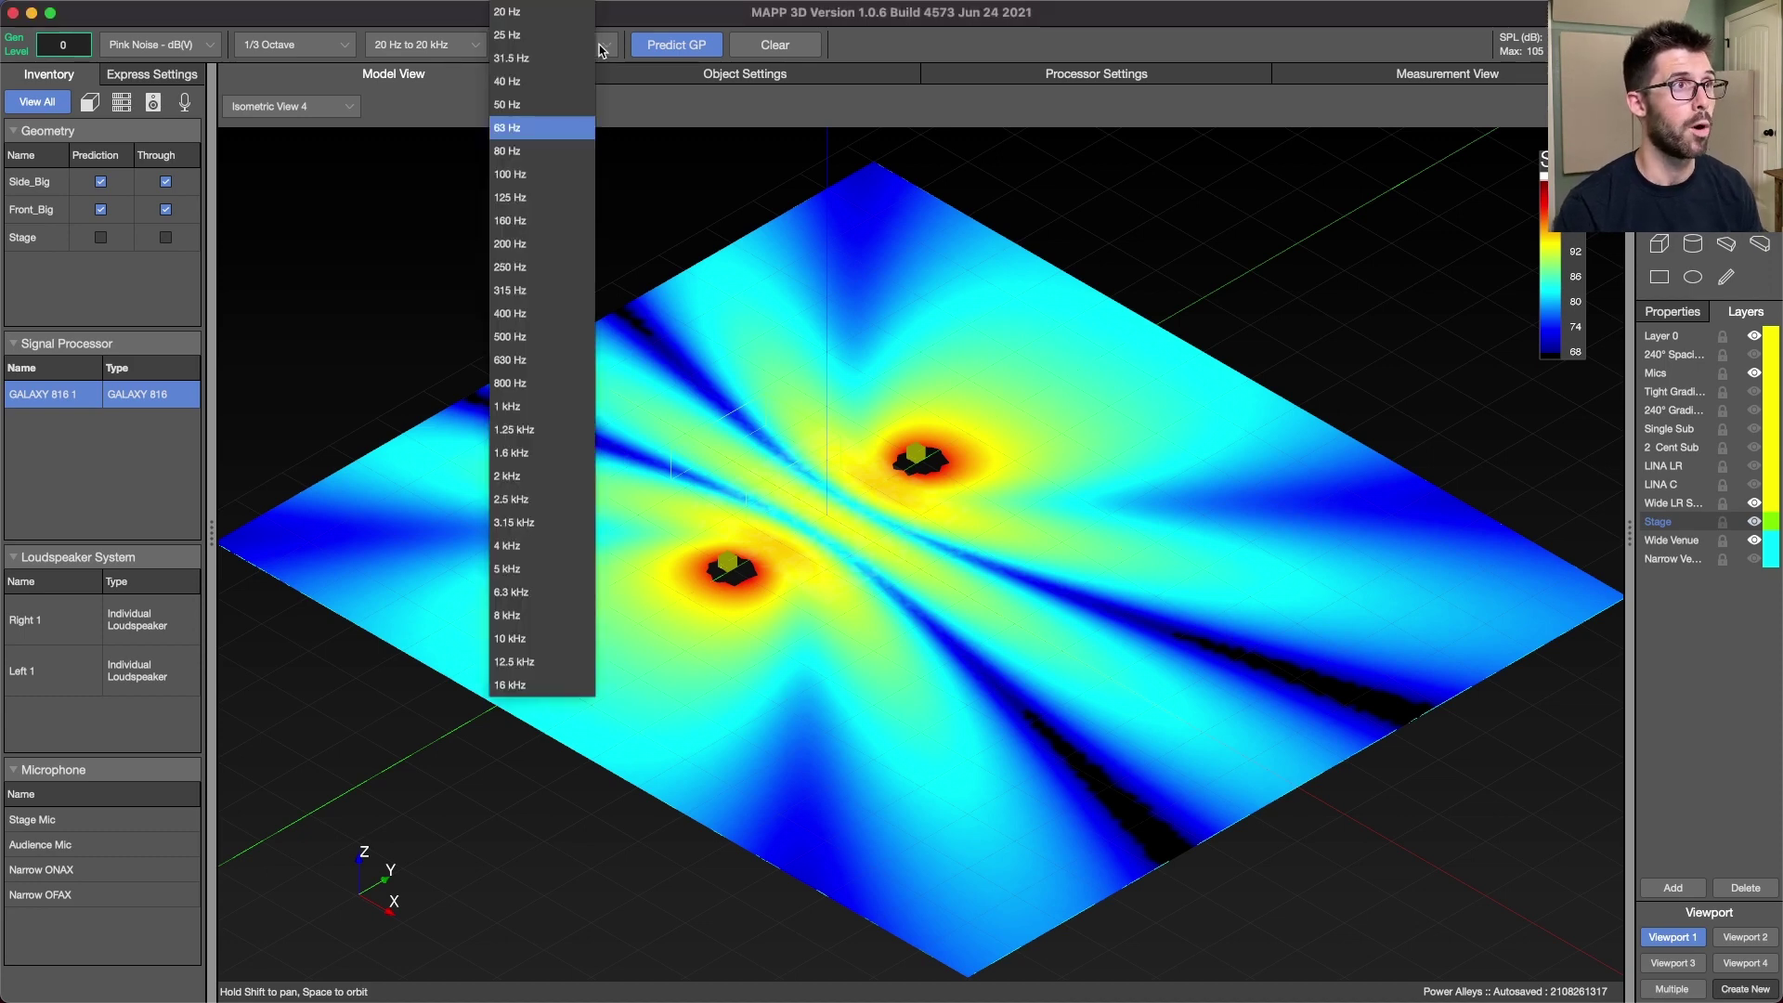
{"action": "left_click", "coordinate": [555, 173]}
{"action": "left_click", "coordinate": [665, 51]}
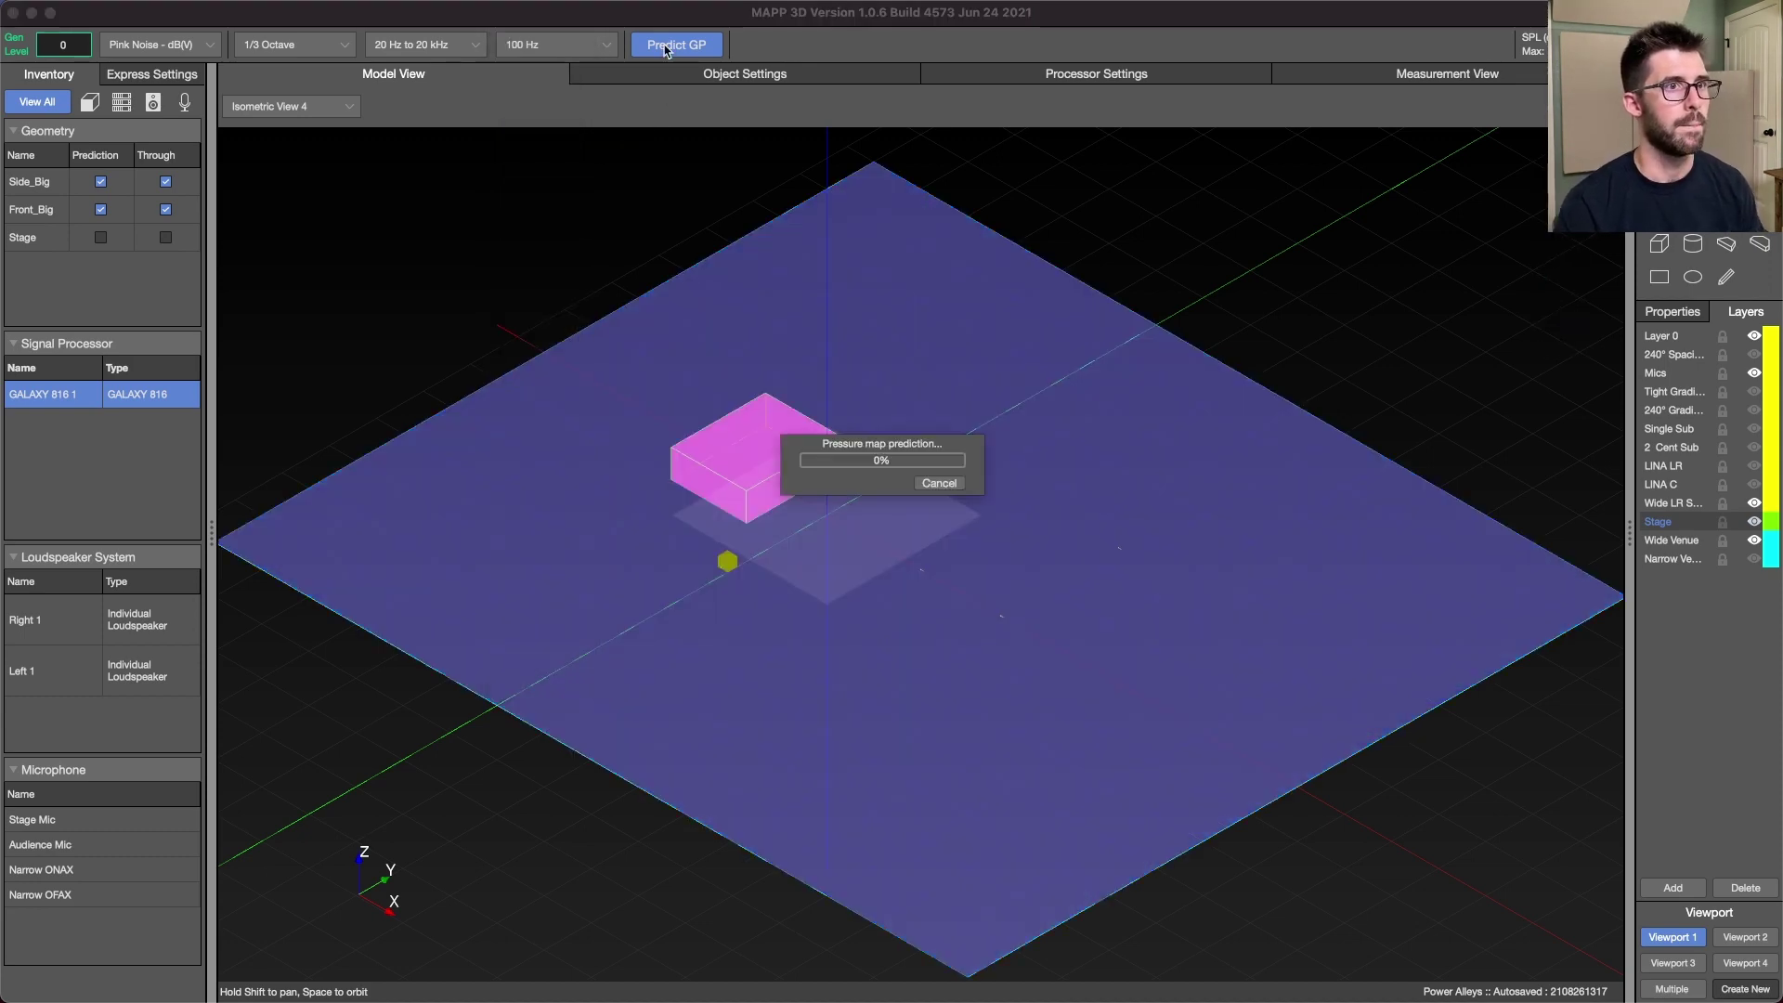
{"action": "key", "text": "ctrl+Up"}
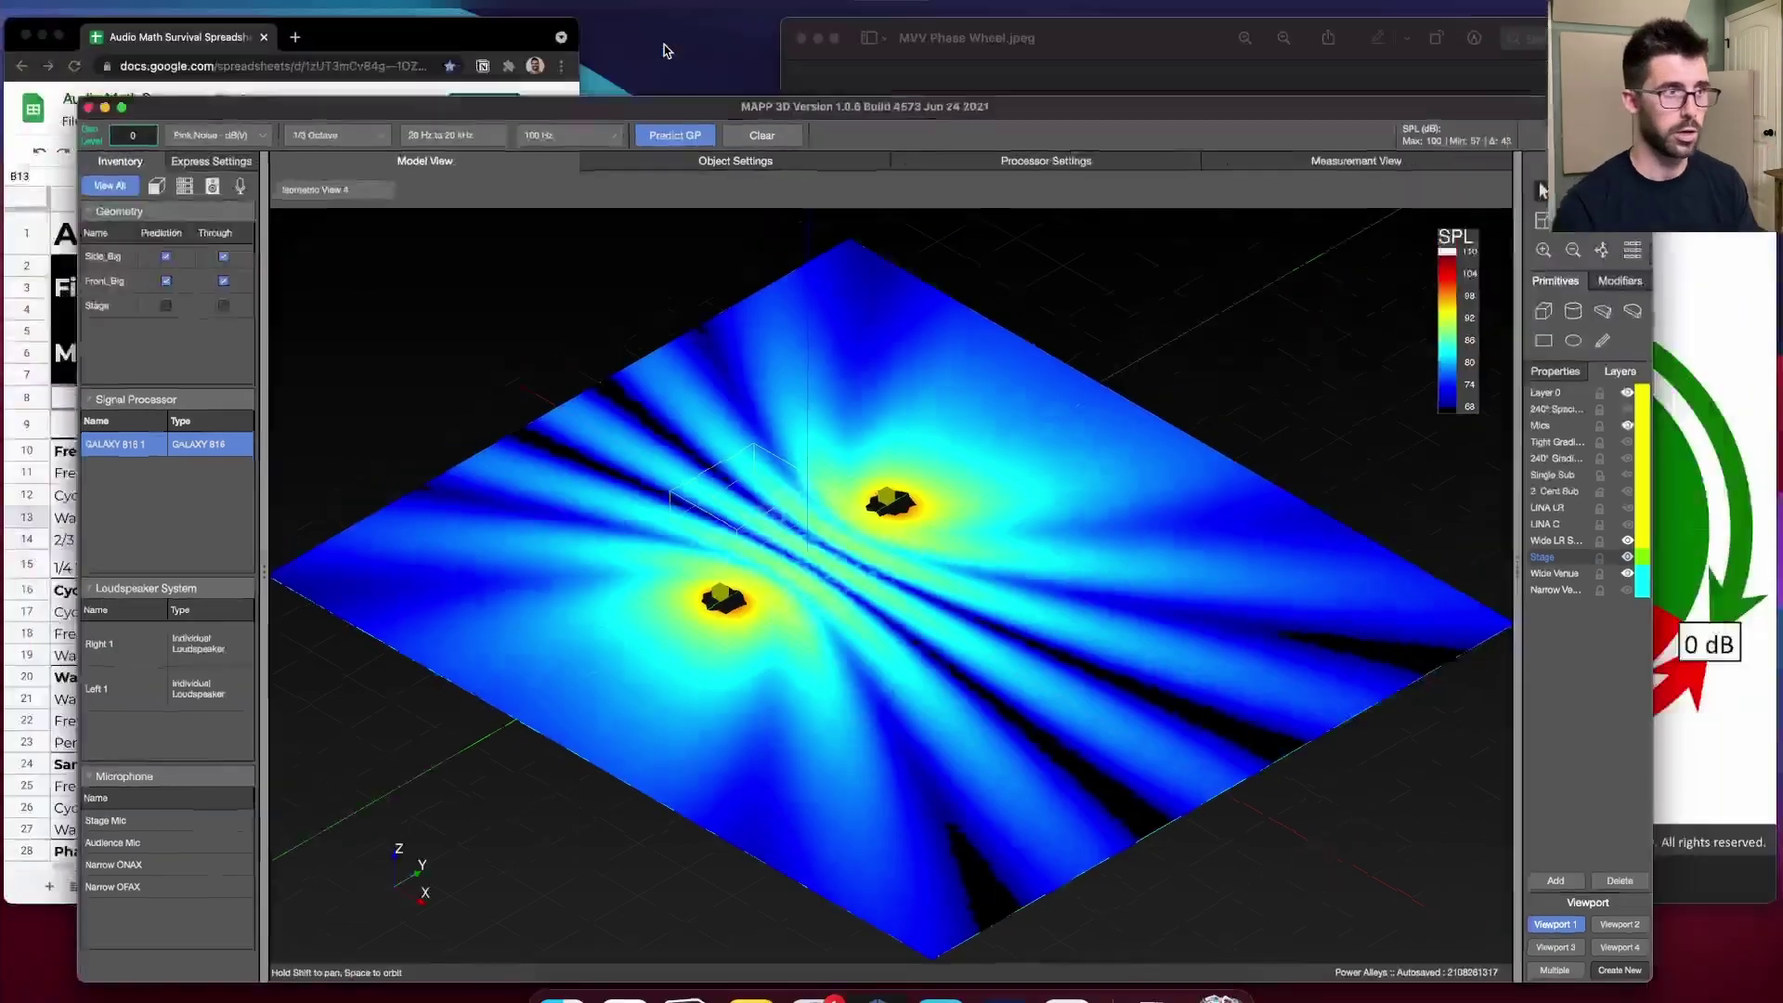
- Enter 100 Hz in B11, confirming a 10.00 ms cycle and 11.30 ft wavelength
{"action": "left_click", "coordinate": [221, 162]}
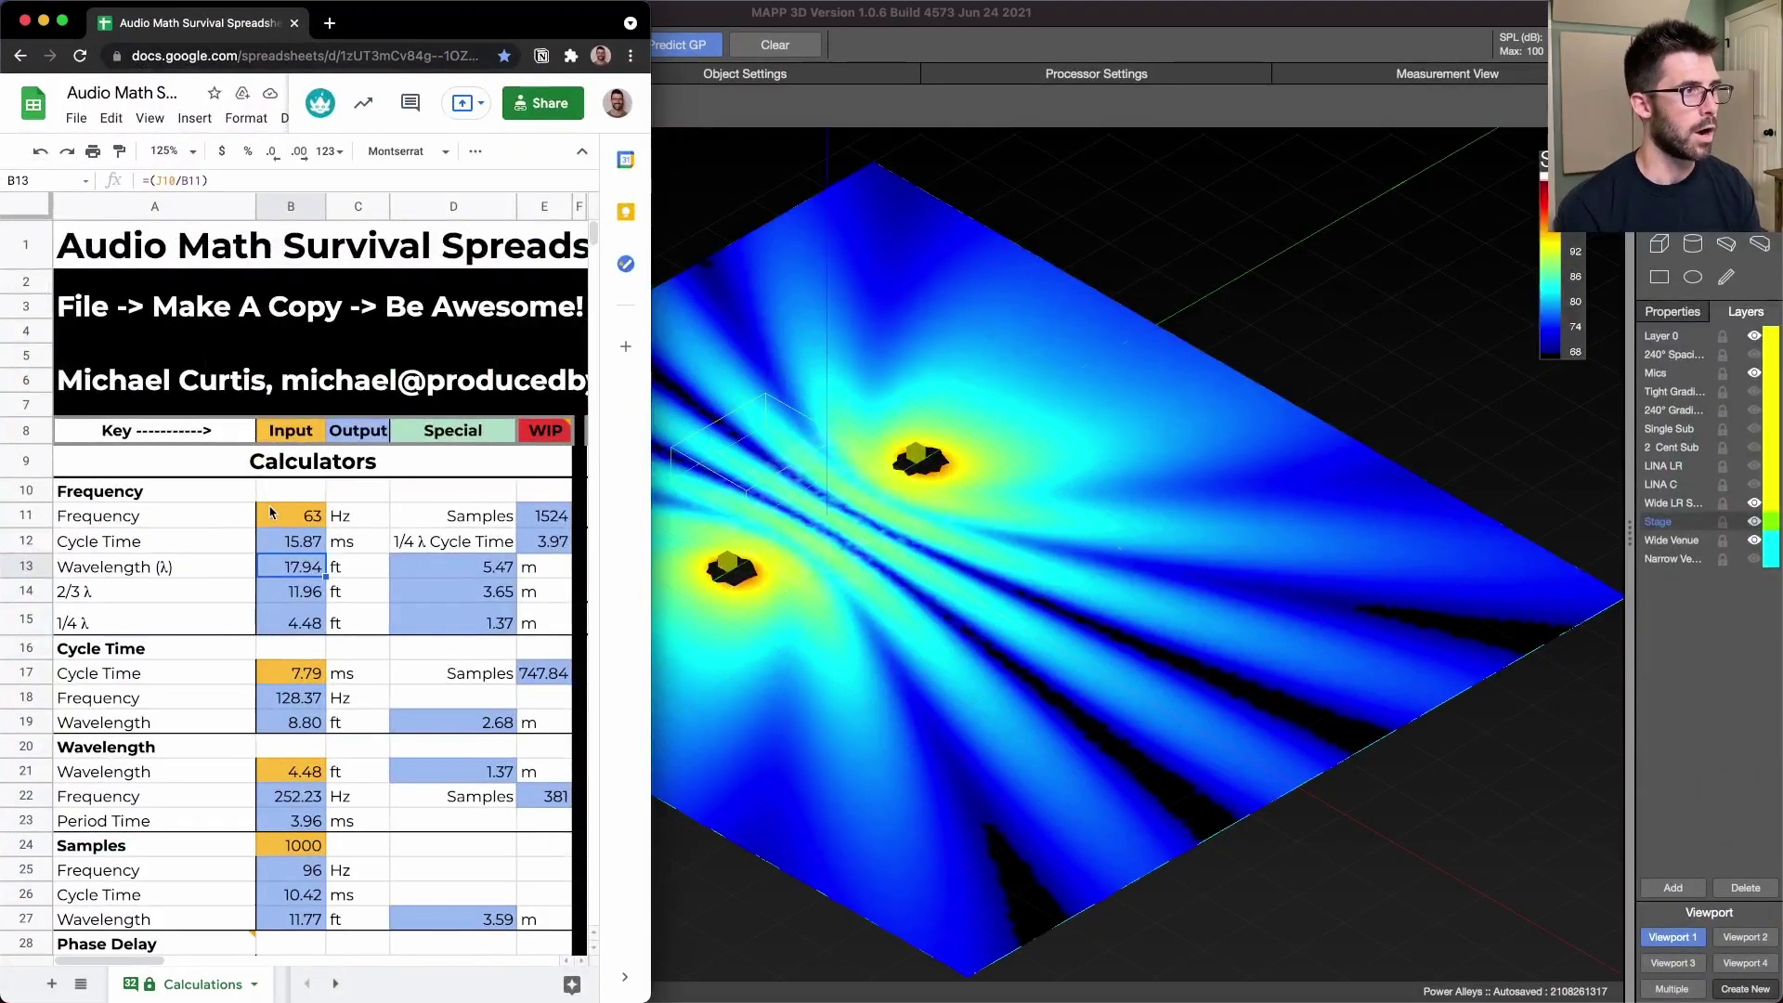
{"action": "left_click", "coordinate": [272, 516]}
{"action": "type", "text": "100"}
{"action": "key", "text": "Return"}
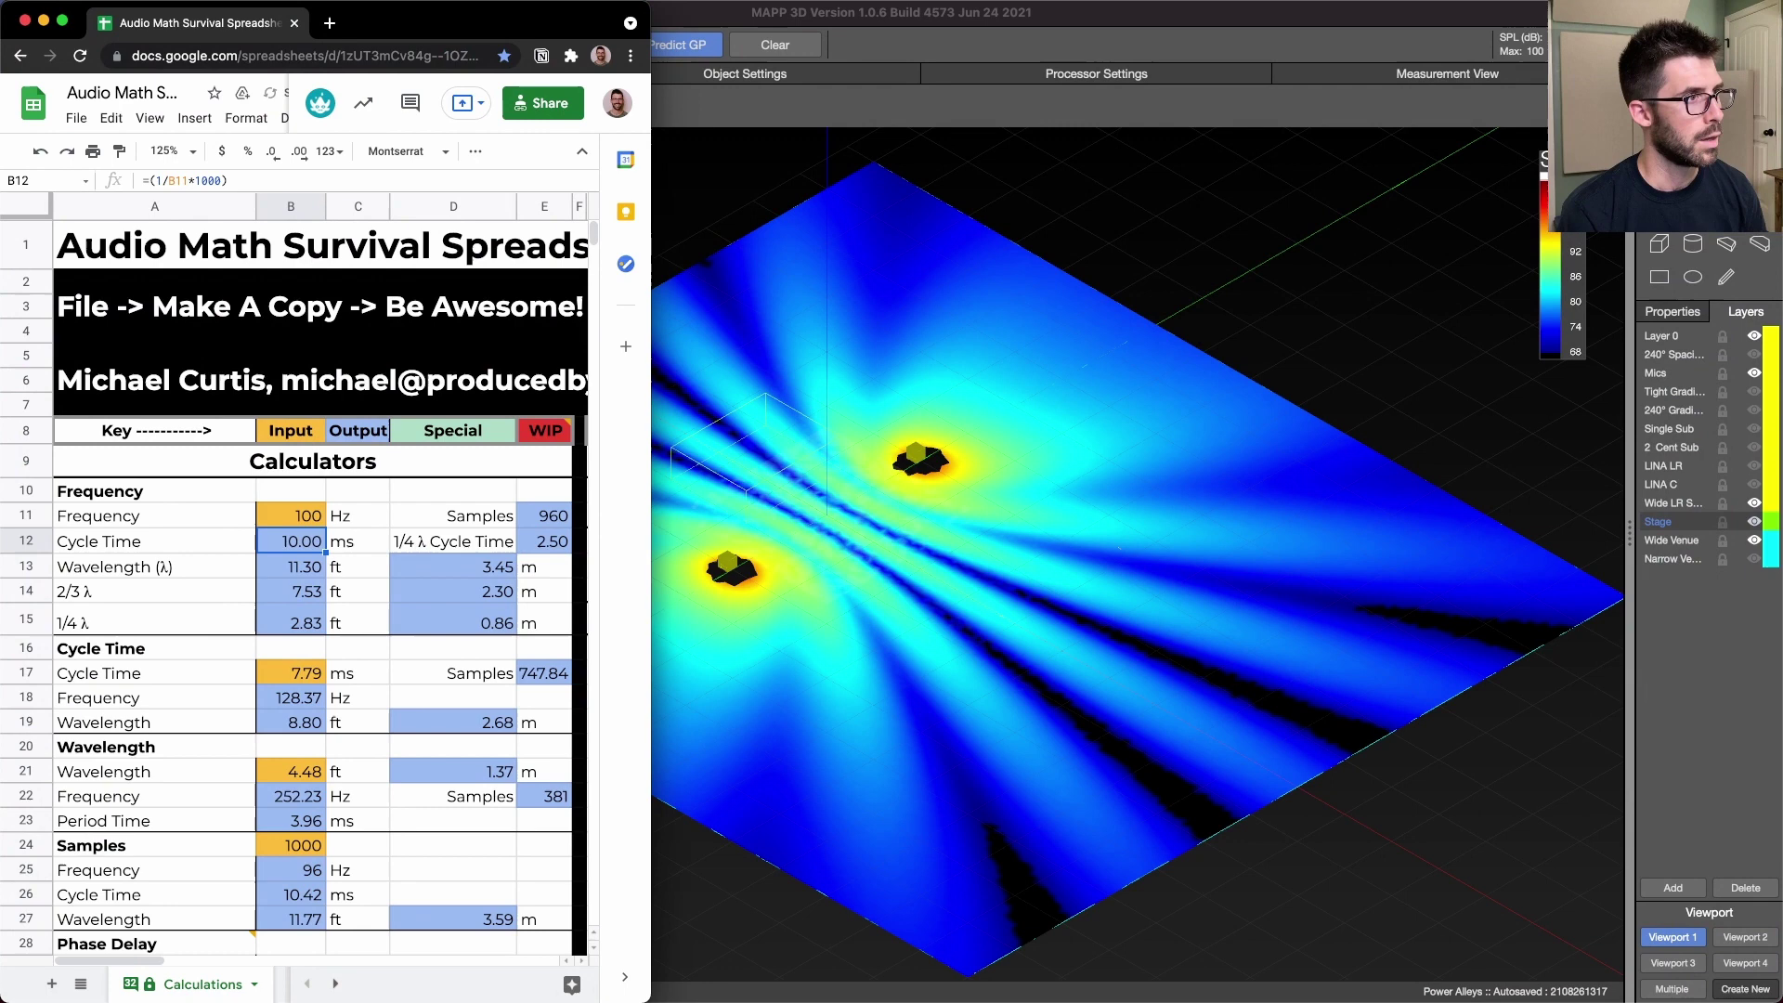
{"action": "key", "text": "Down"}
{"action": "left_click", "coordinate": [290, 542]}
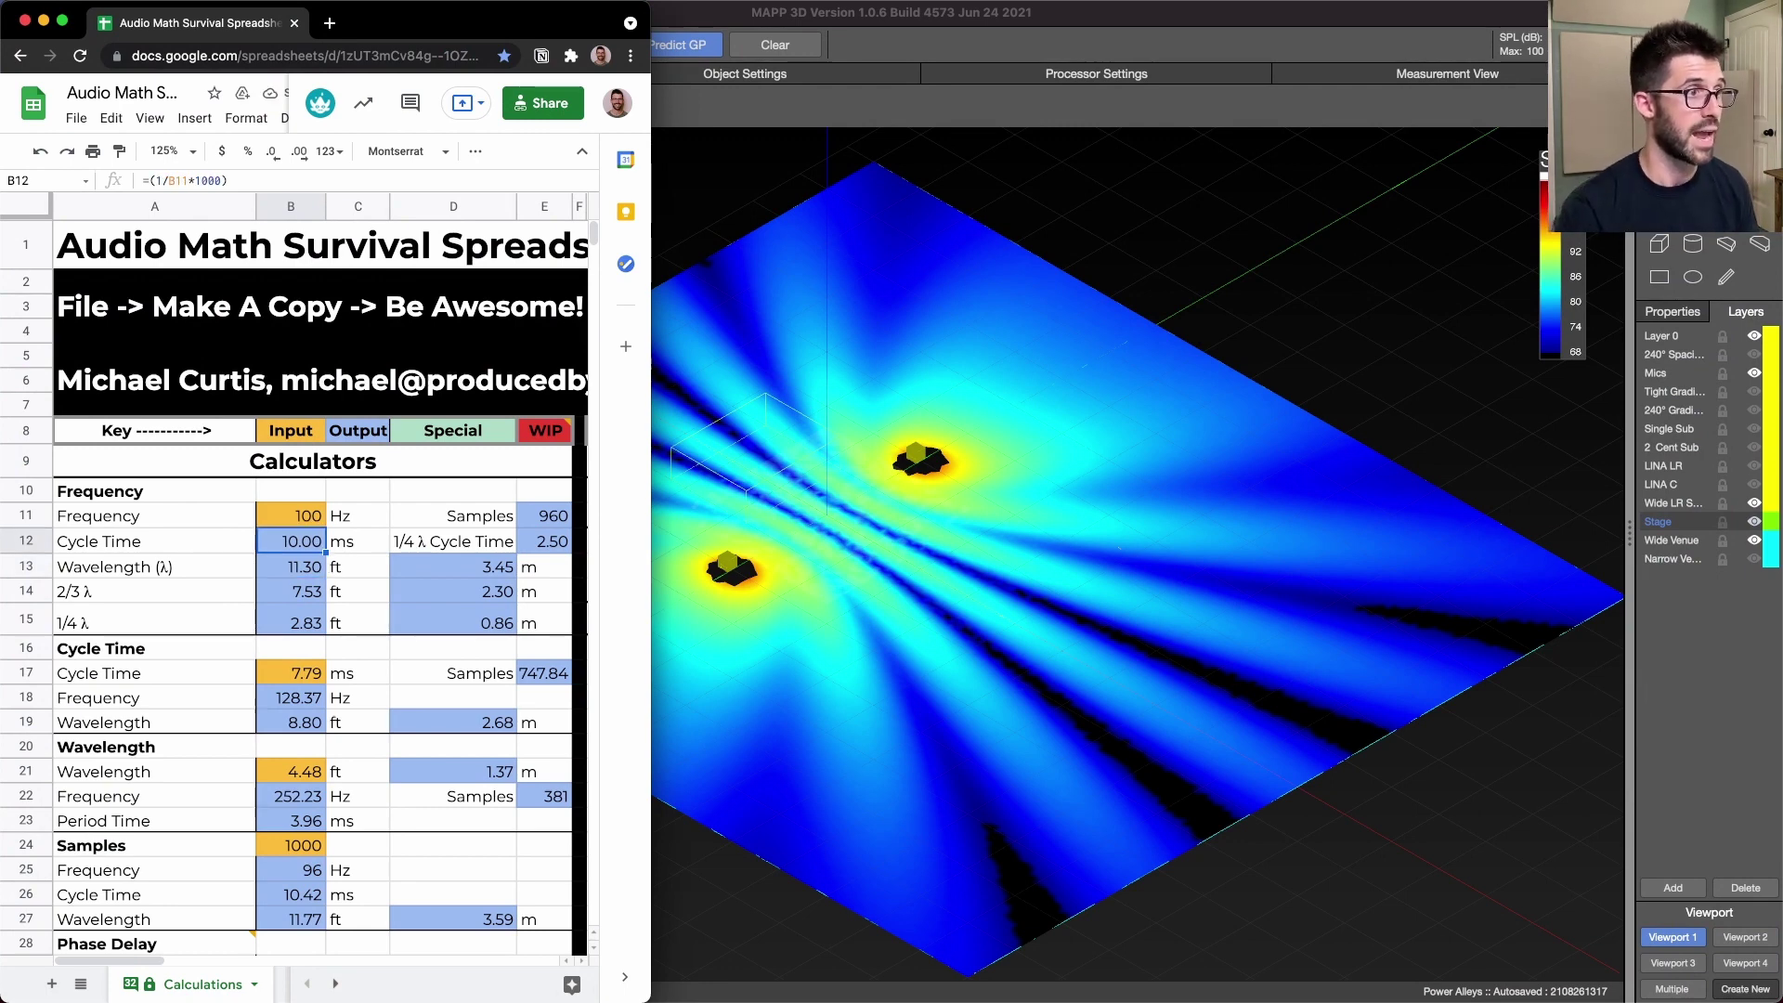
{"action": "left_click", "coordinate": [291, 566]}
{"action": "left_click", "coordinate": [1032, 596]}
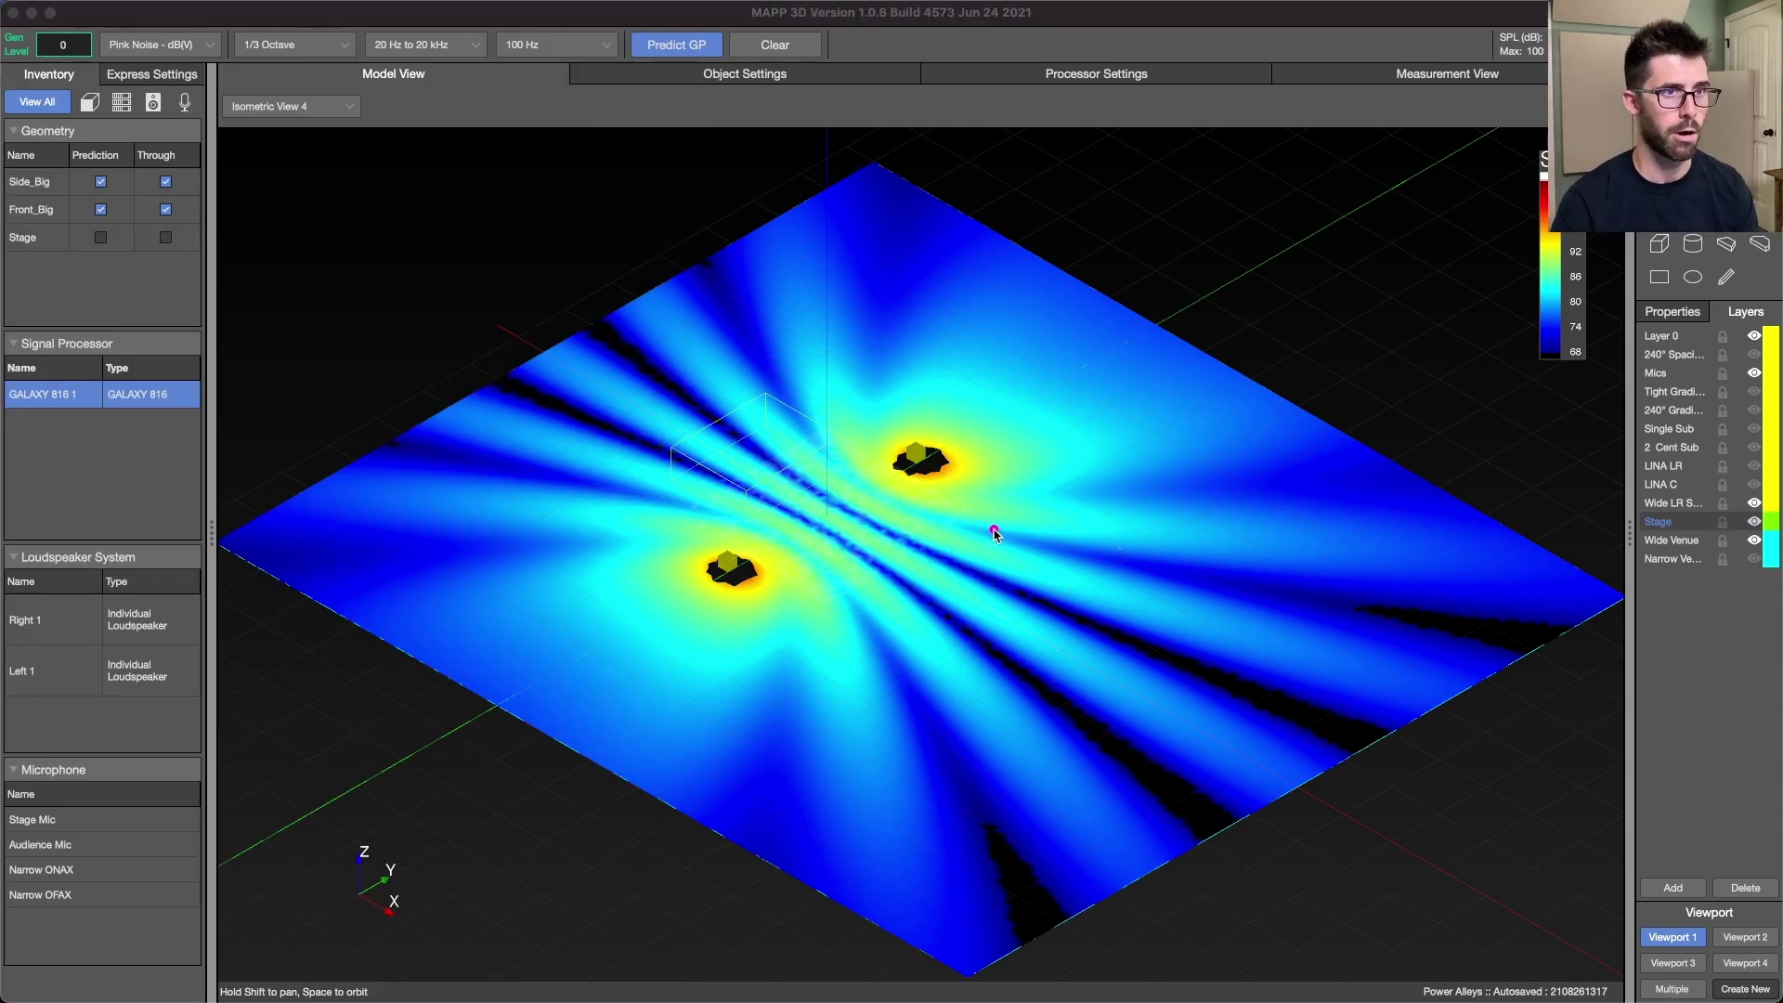
{"action": "left_click_drag", "start_coordinate": [991, 540], "coordinate": [952, 603]}
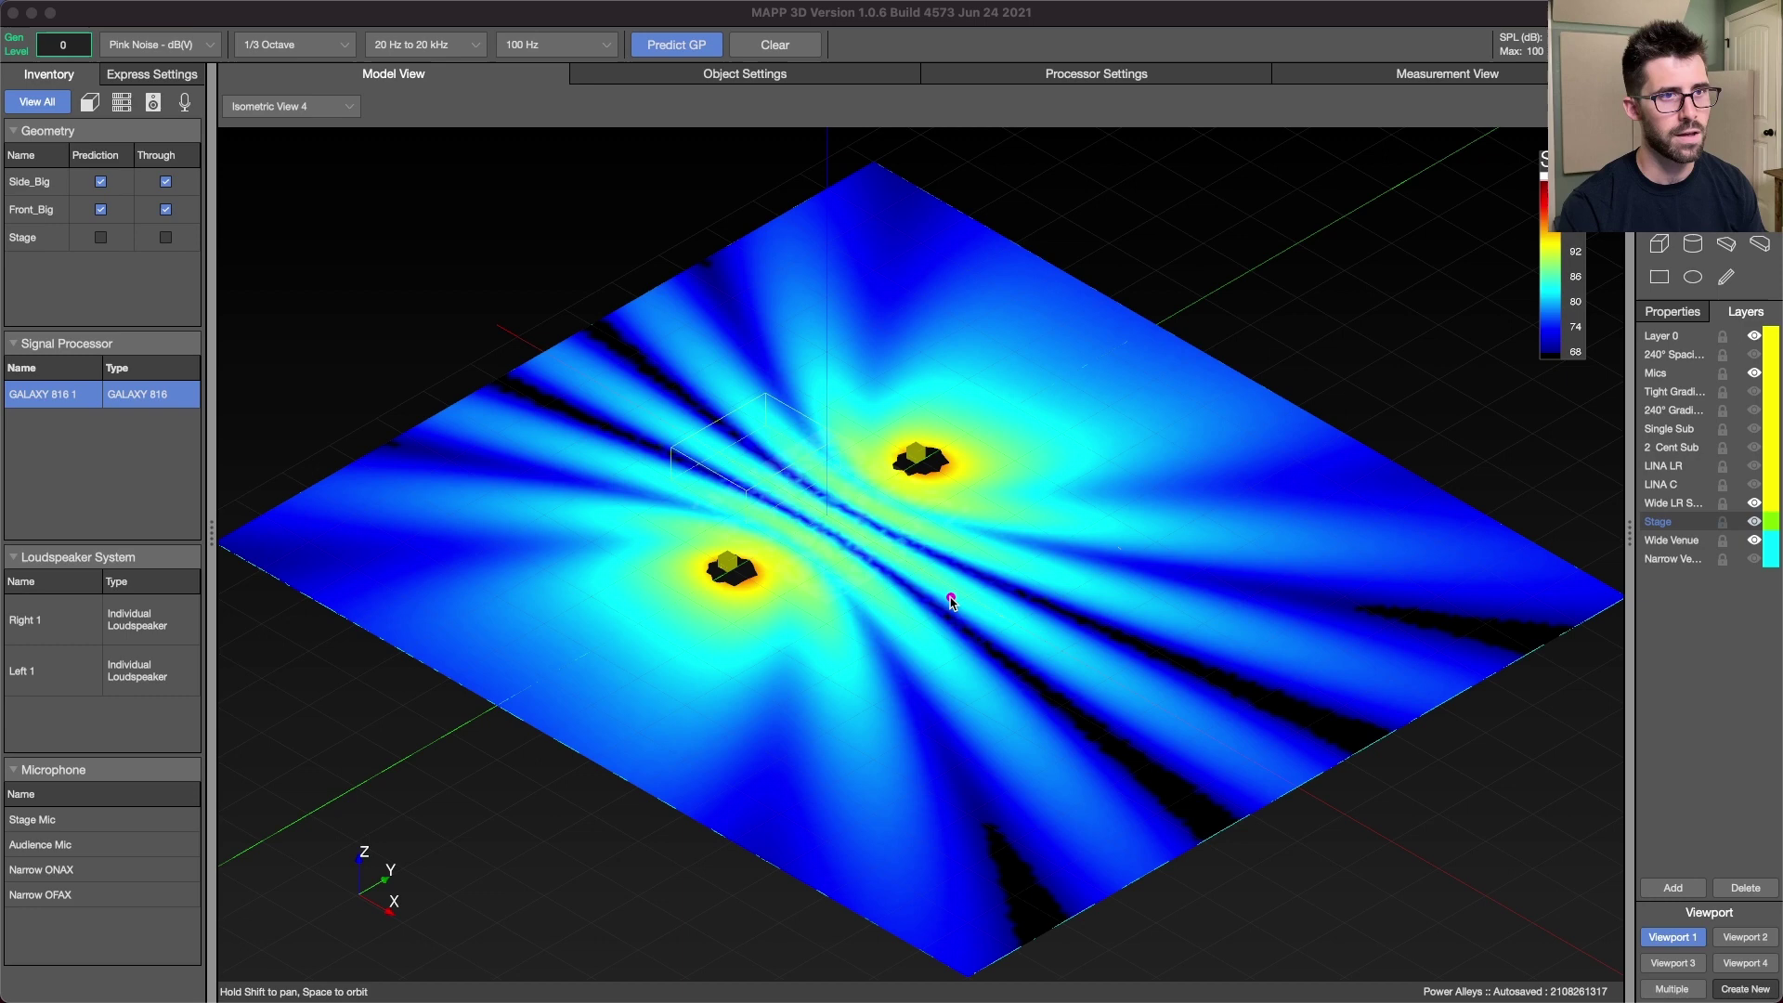
- Clear the map, show LINA LR, hide Wide LR Subs, and predict at 100 Hz
{"action": "left_click", "coordinate": [763, 48]}
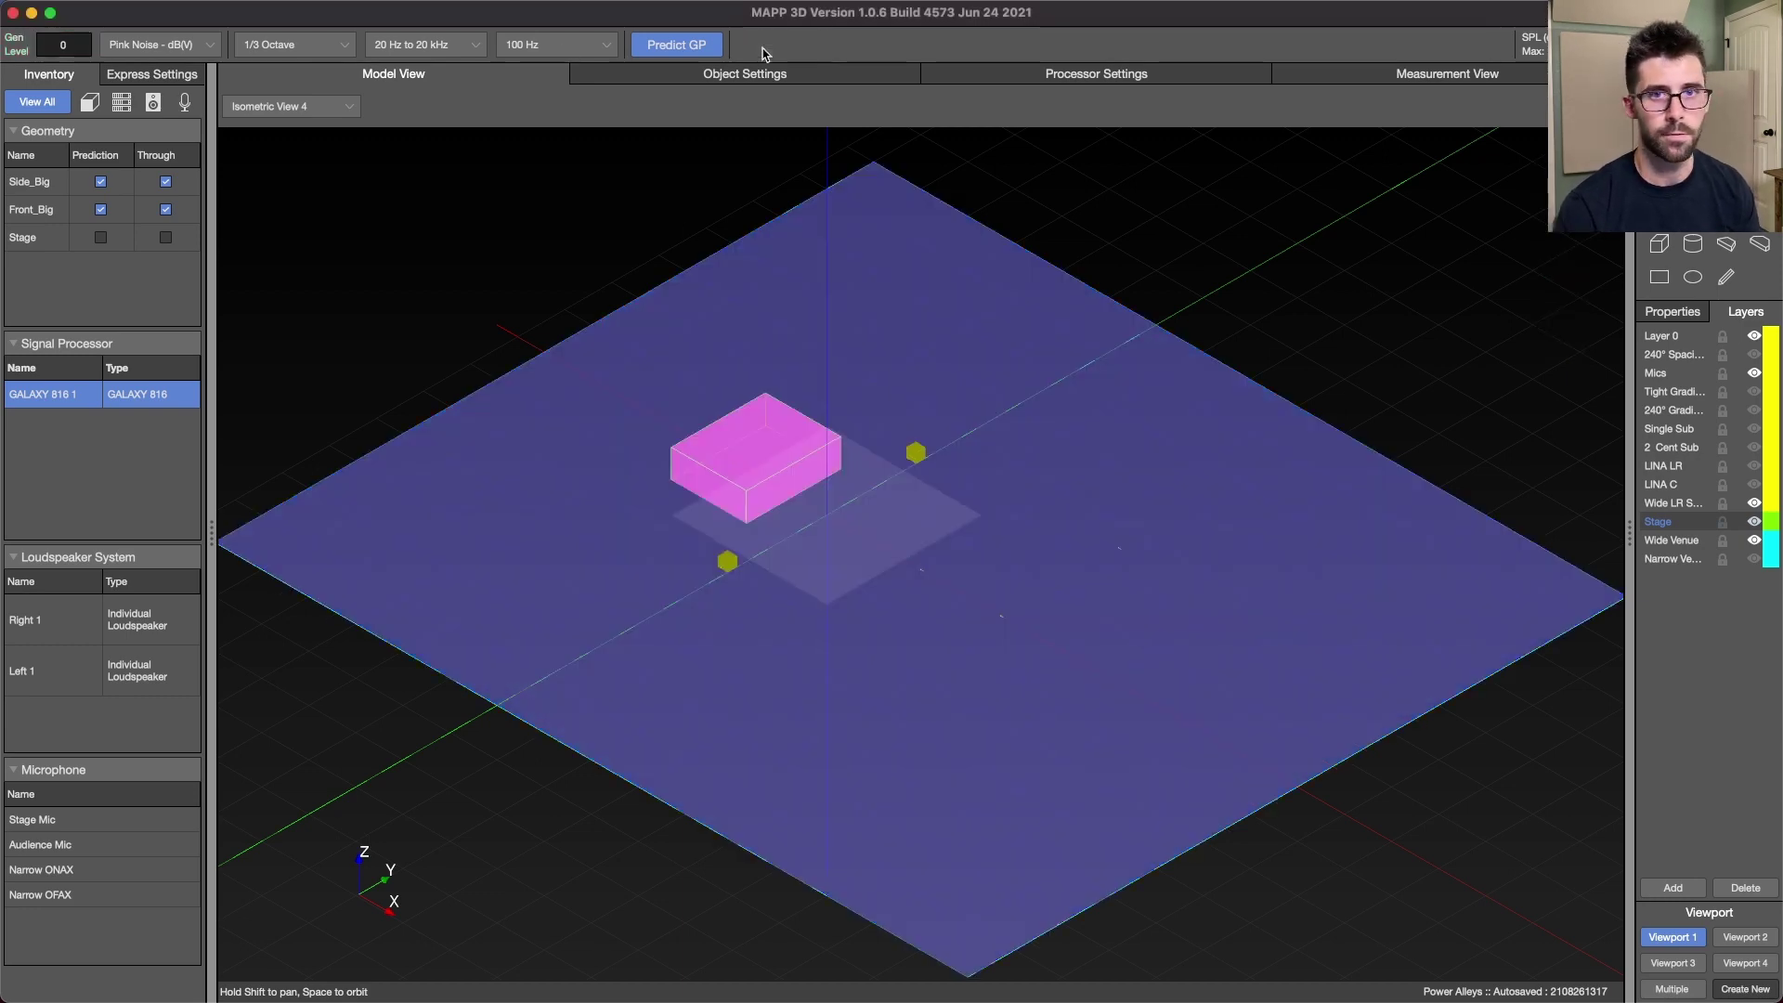
{"action": "left_click", "coordinate": [1754, 466]}
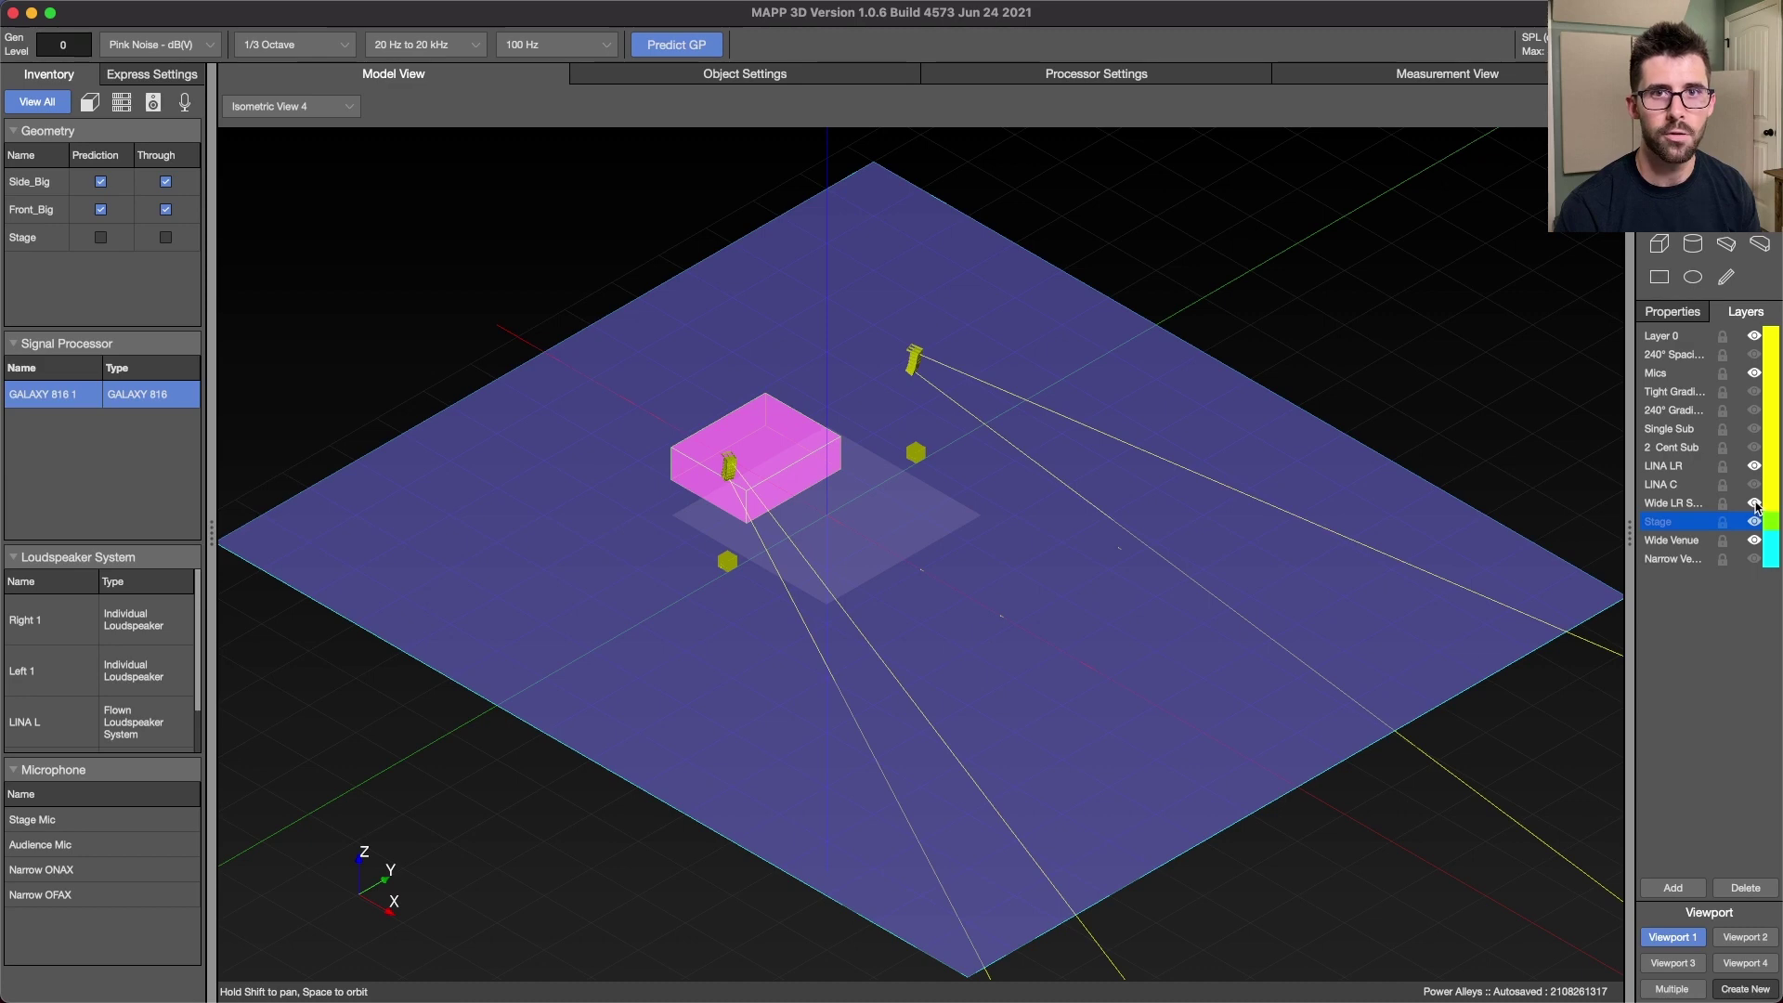
{"action": "left_click", "coordinate": [1754, 503]}
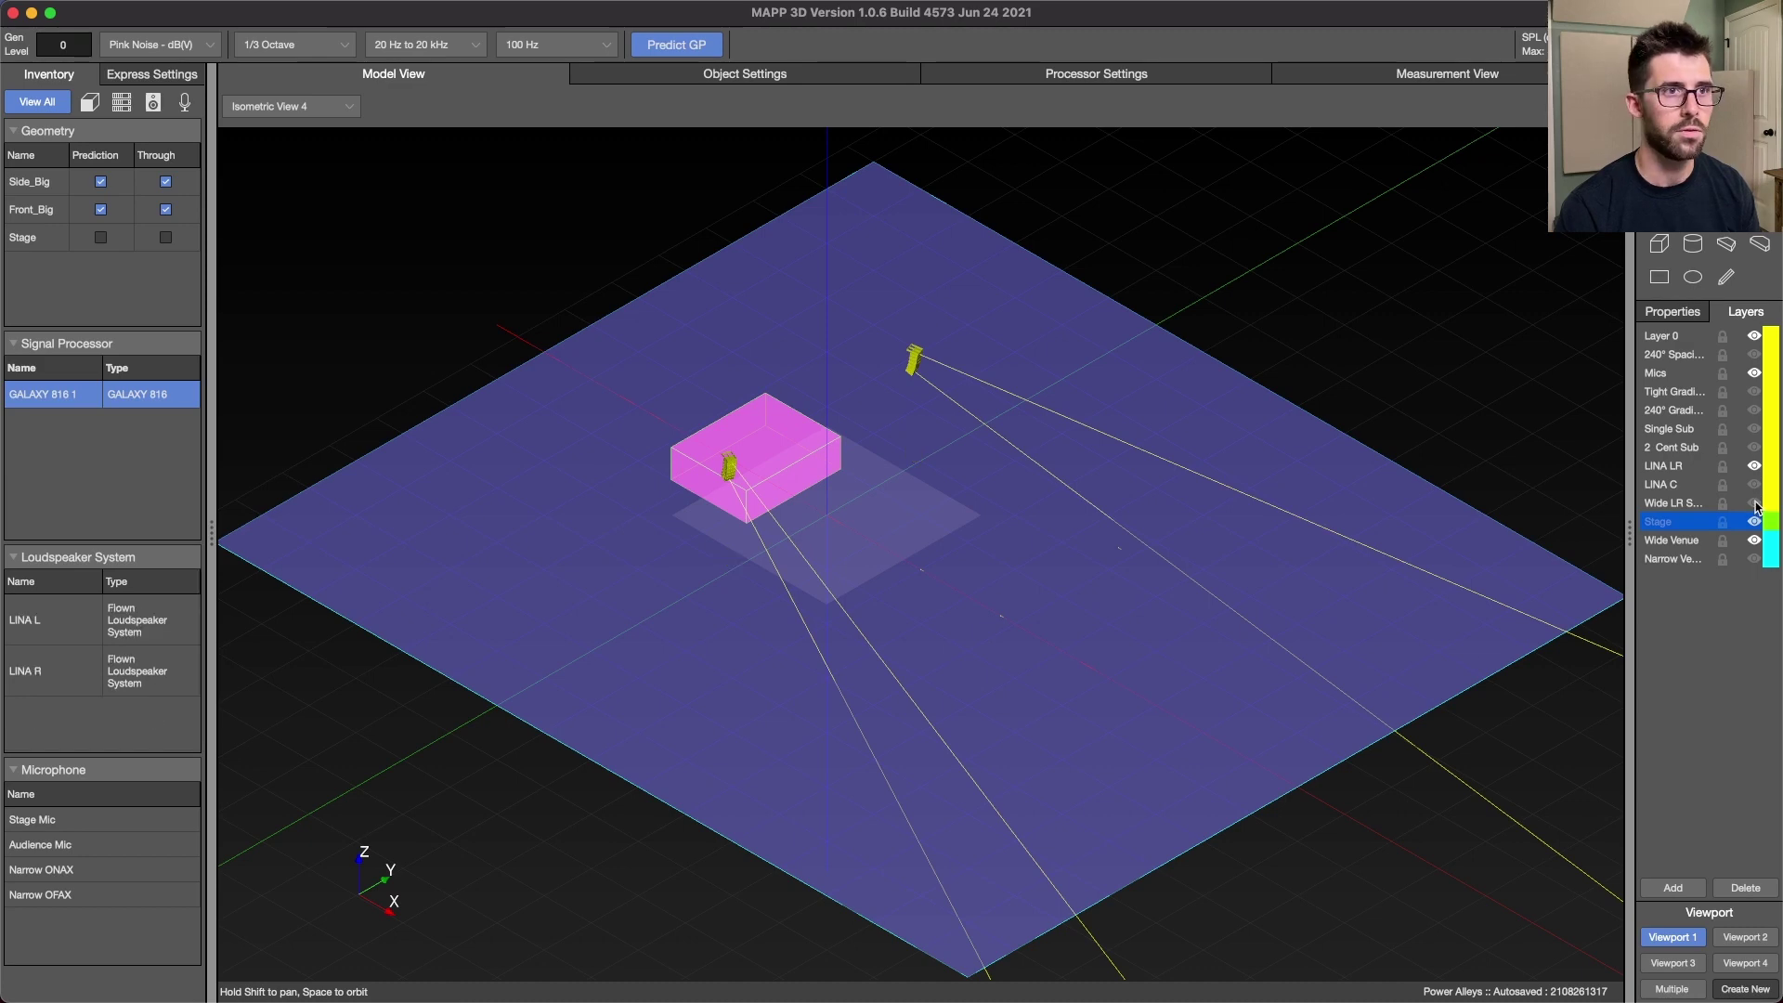
{"action": "left_click", "coordinate": [646, 48]}
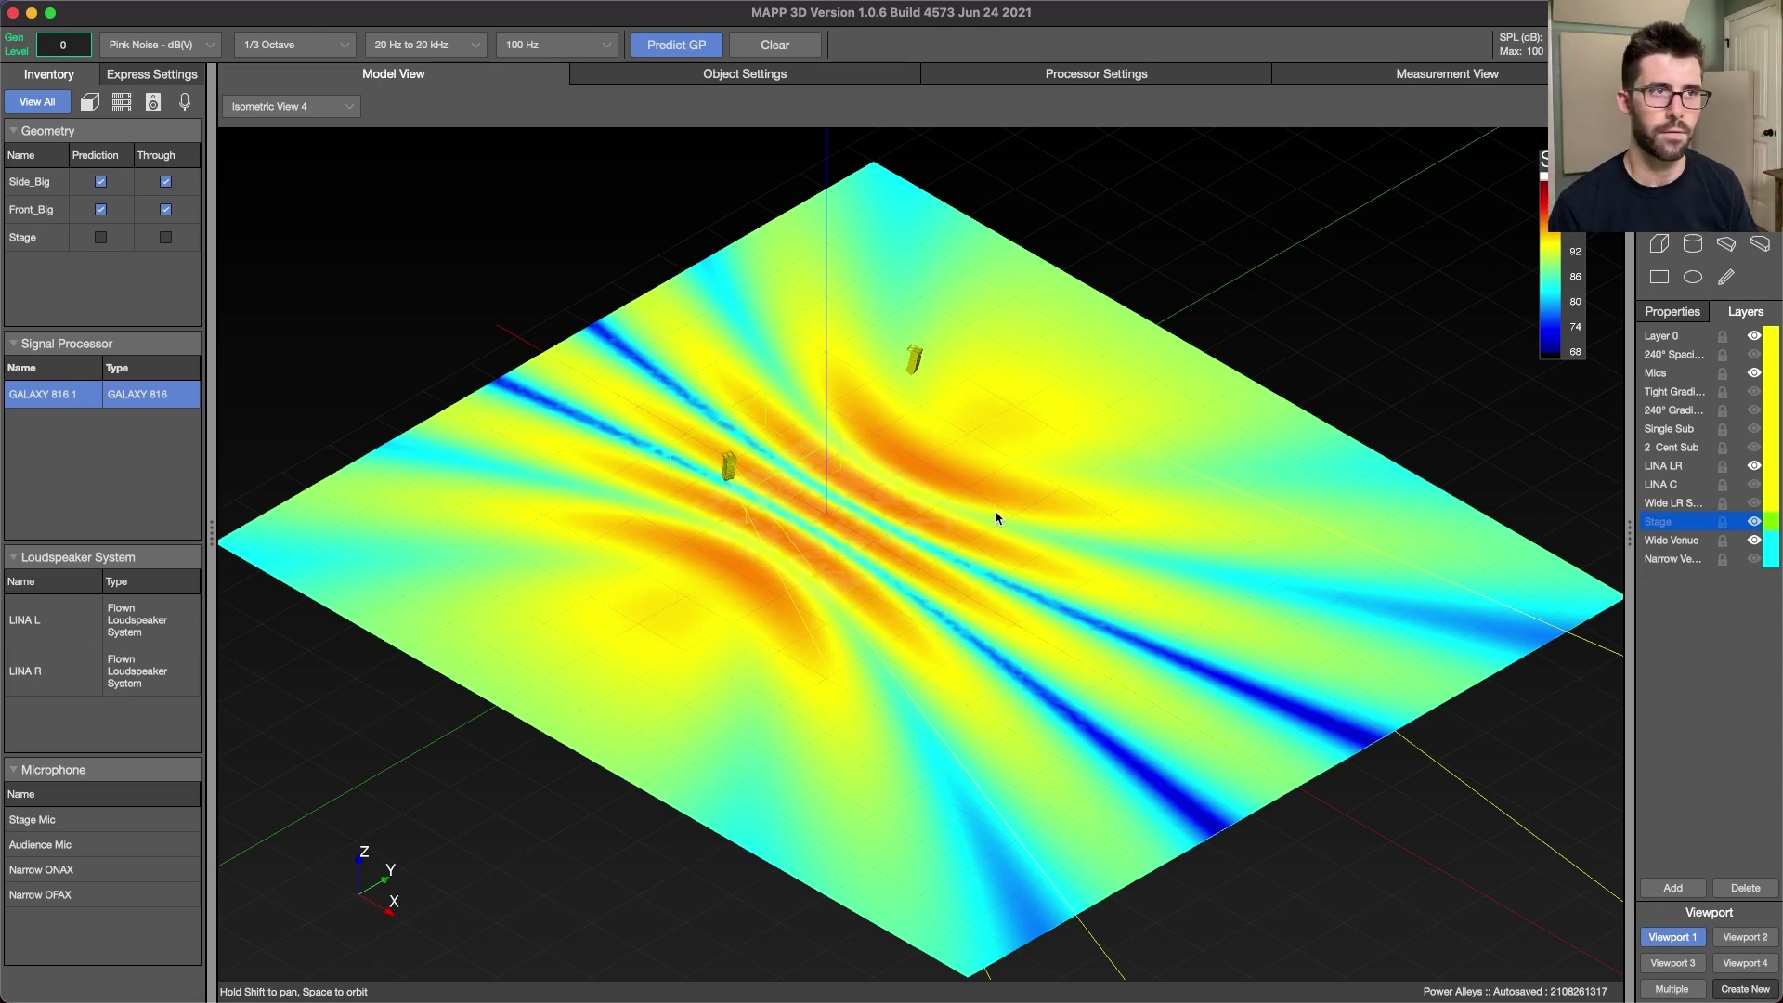
- Clear the LINA prediction and set the analysis frequency to 63 Hz
{"action": "left_click", "coordinate": [775, 46]}
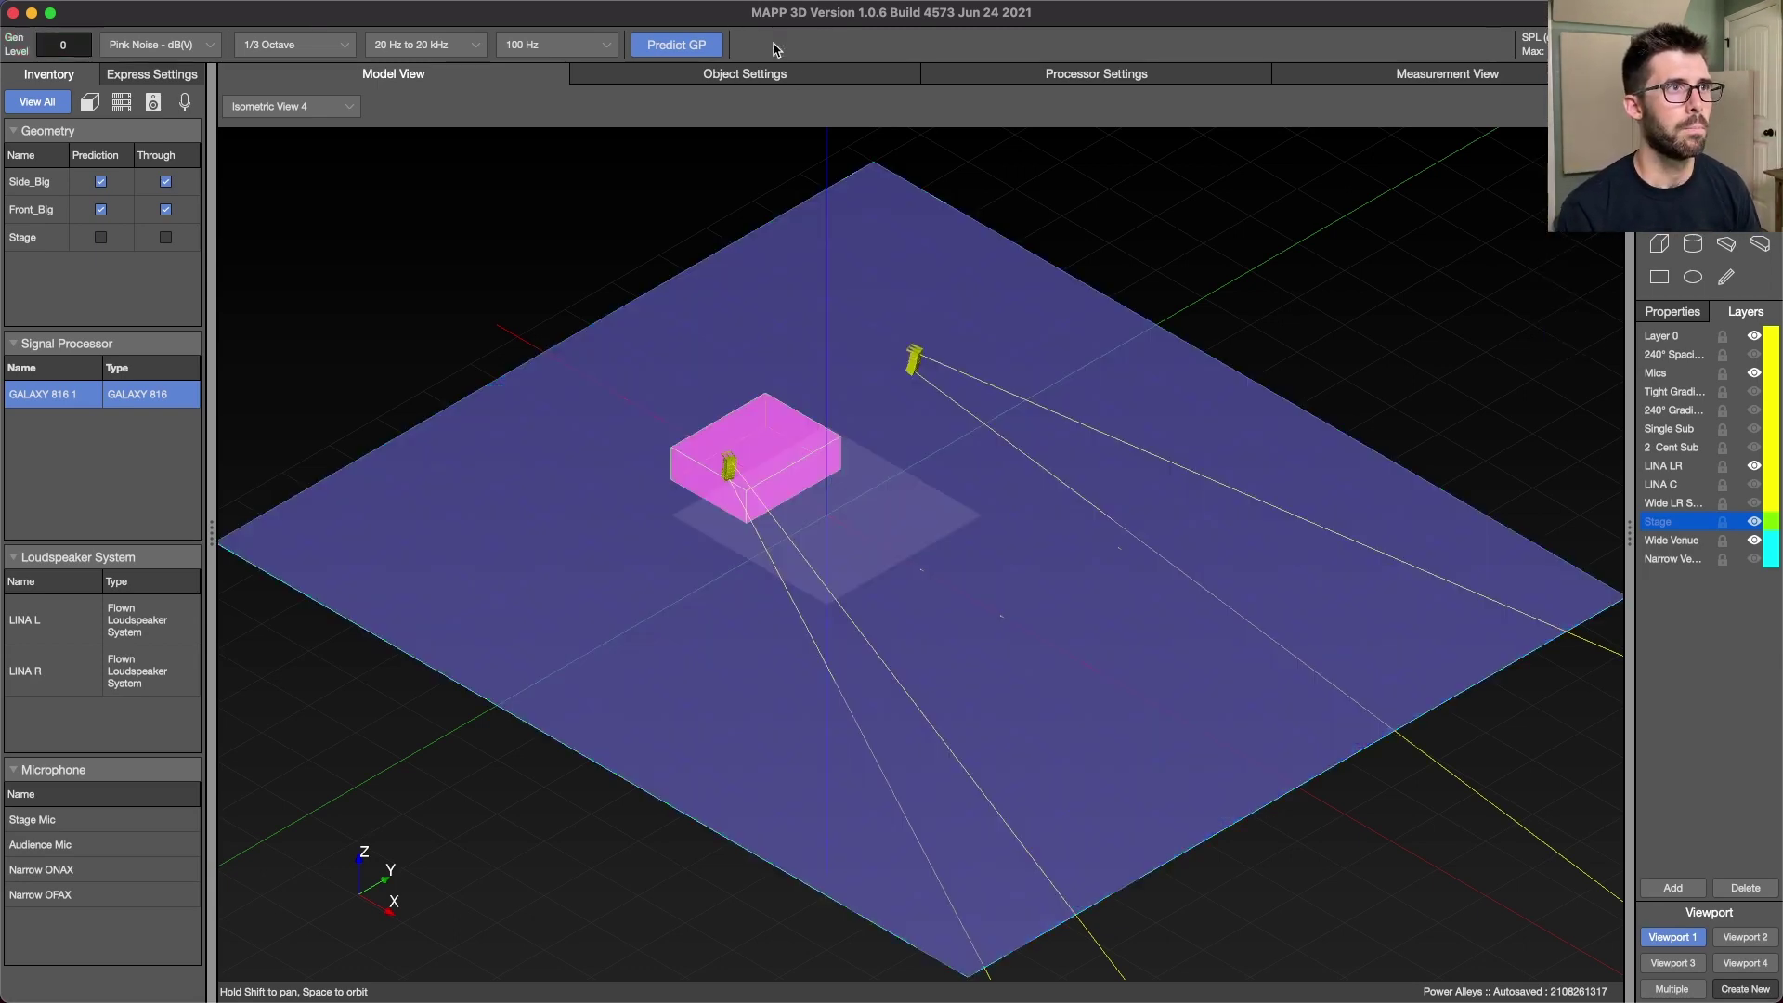
{"action": "left_click", "coordinate": [605, 45]}
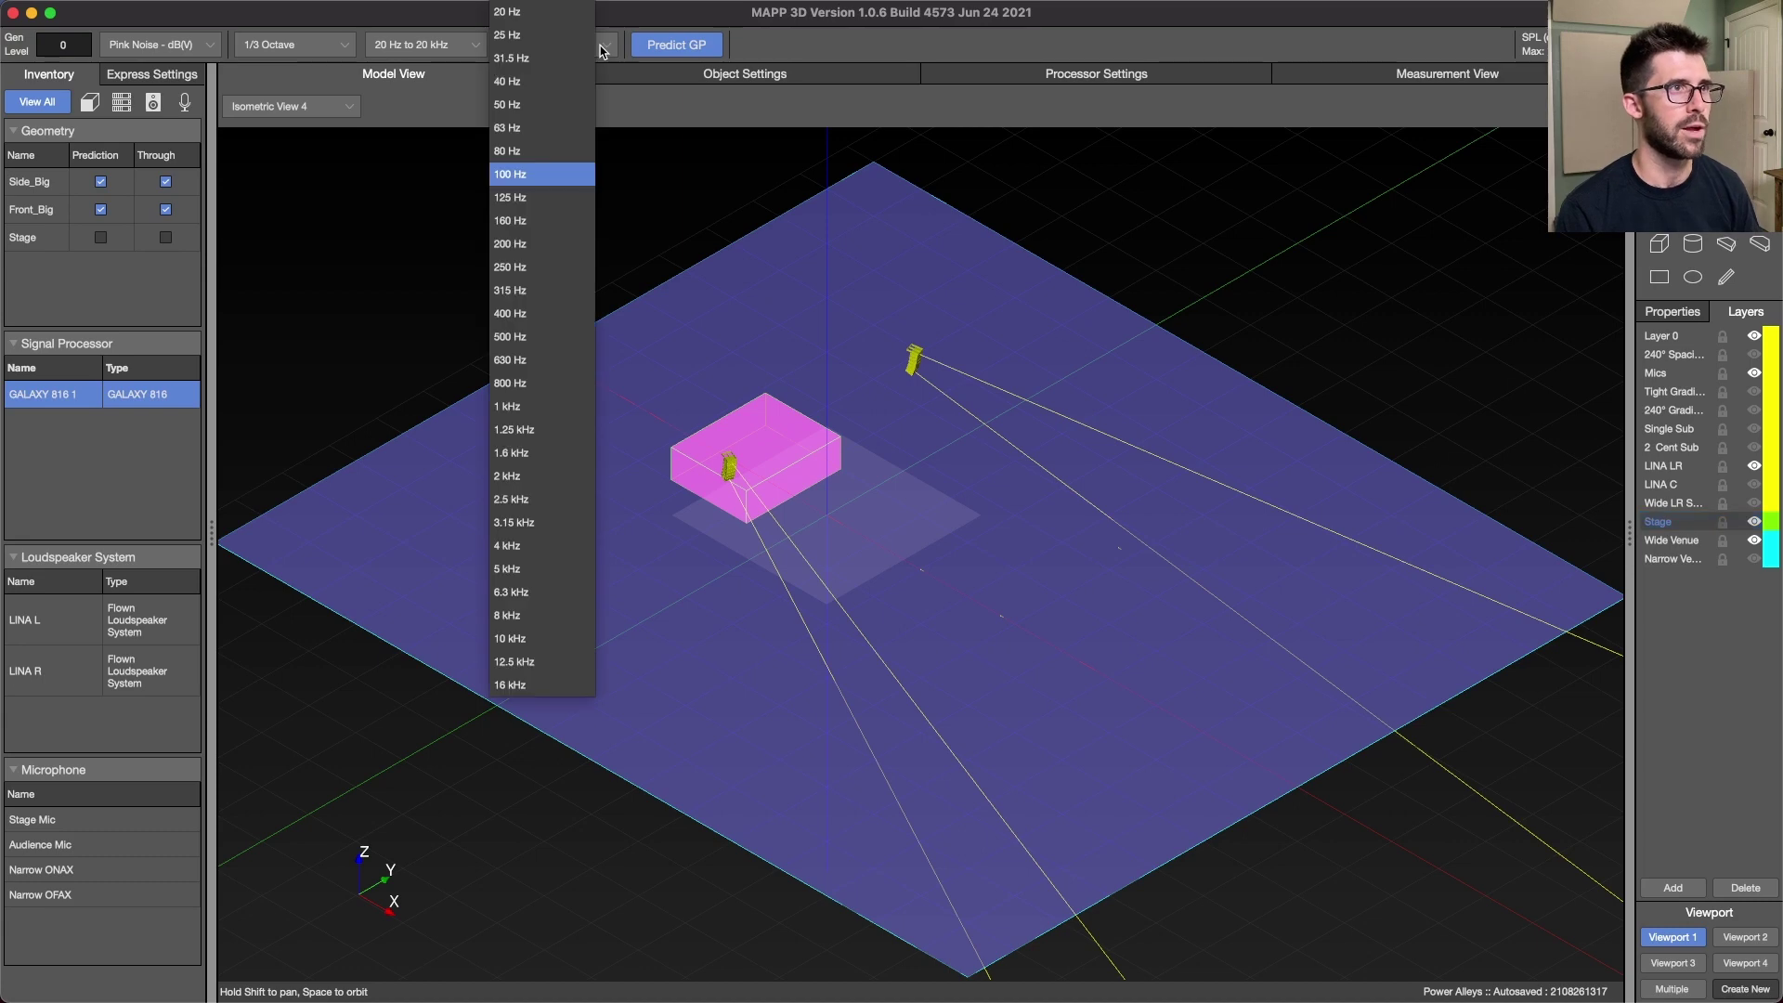
{"action": "left_click", "coordinate": [558, 127]}
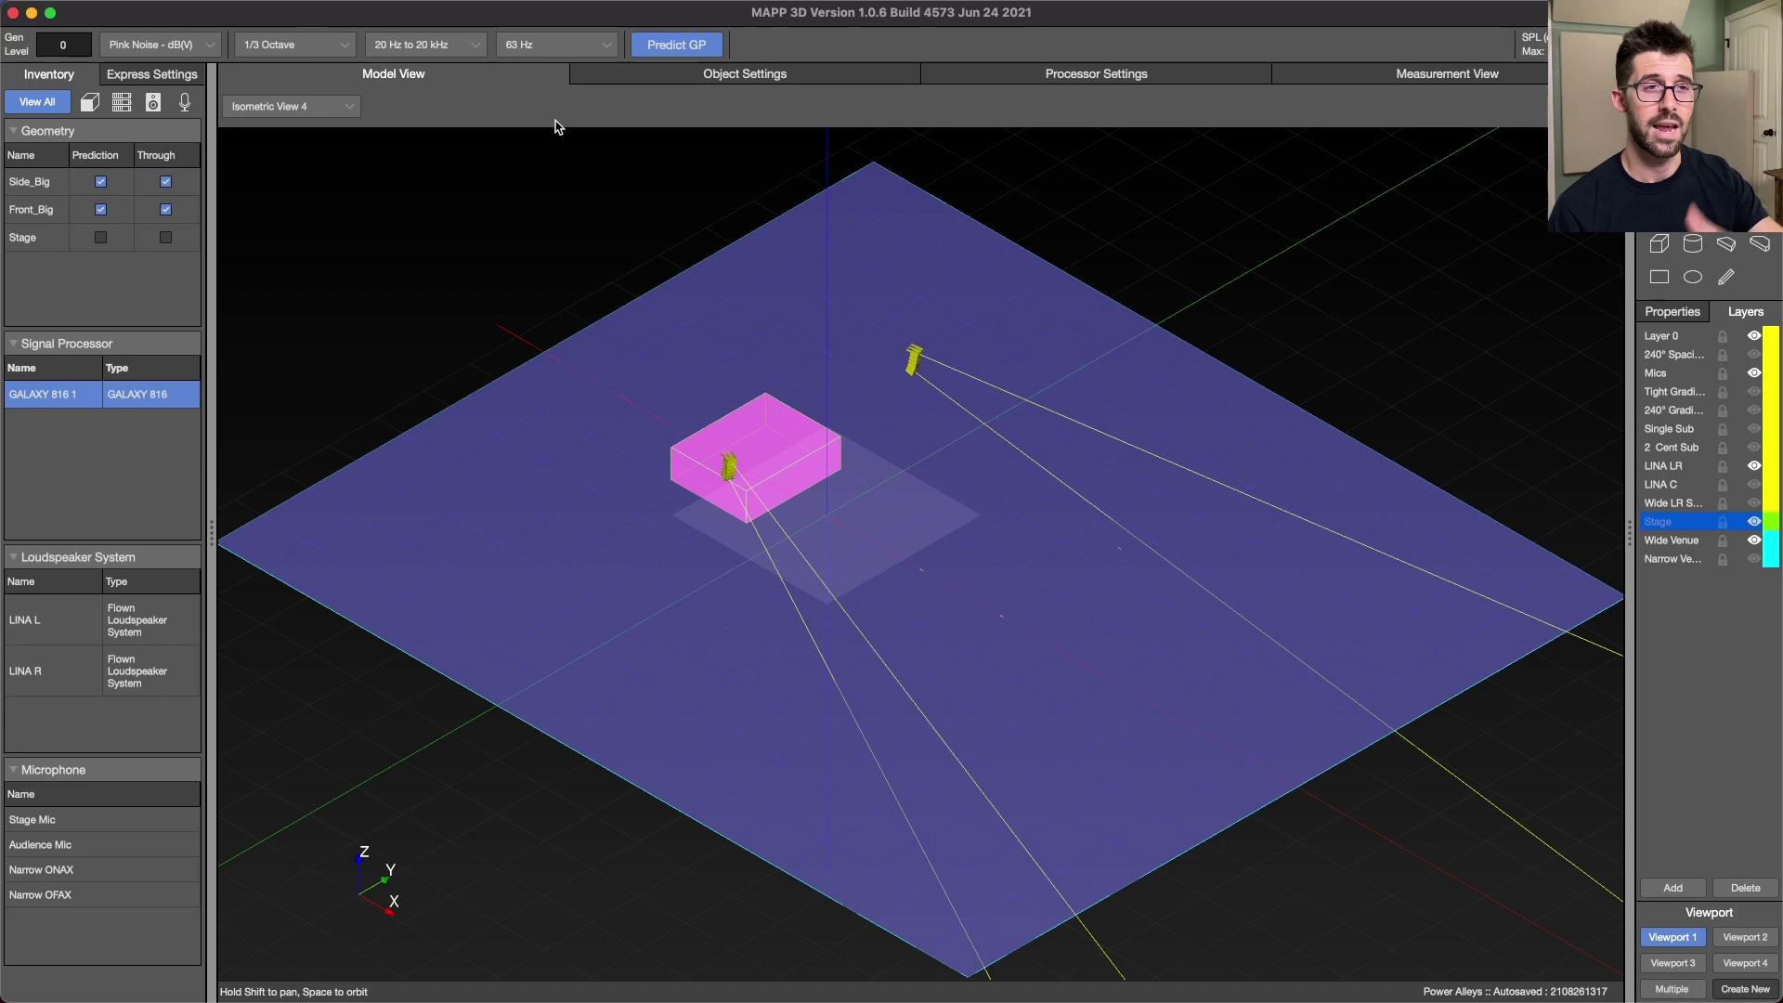
- Hide LINA LR, show the 2 Cent Sub layer, and run the 63 Hz prediction
{"action": "left_click", "coordinate": [1753, 466]}
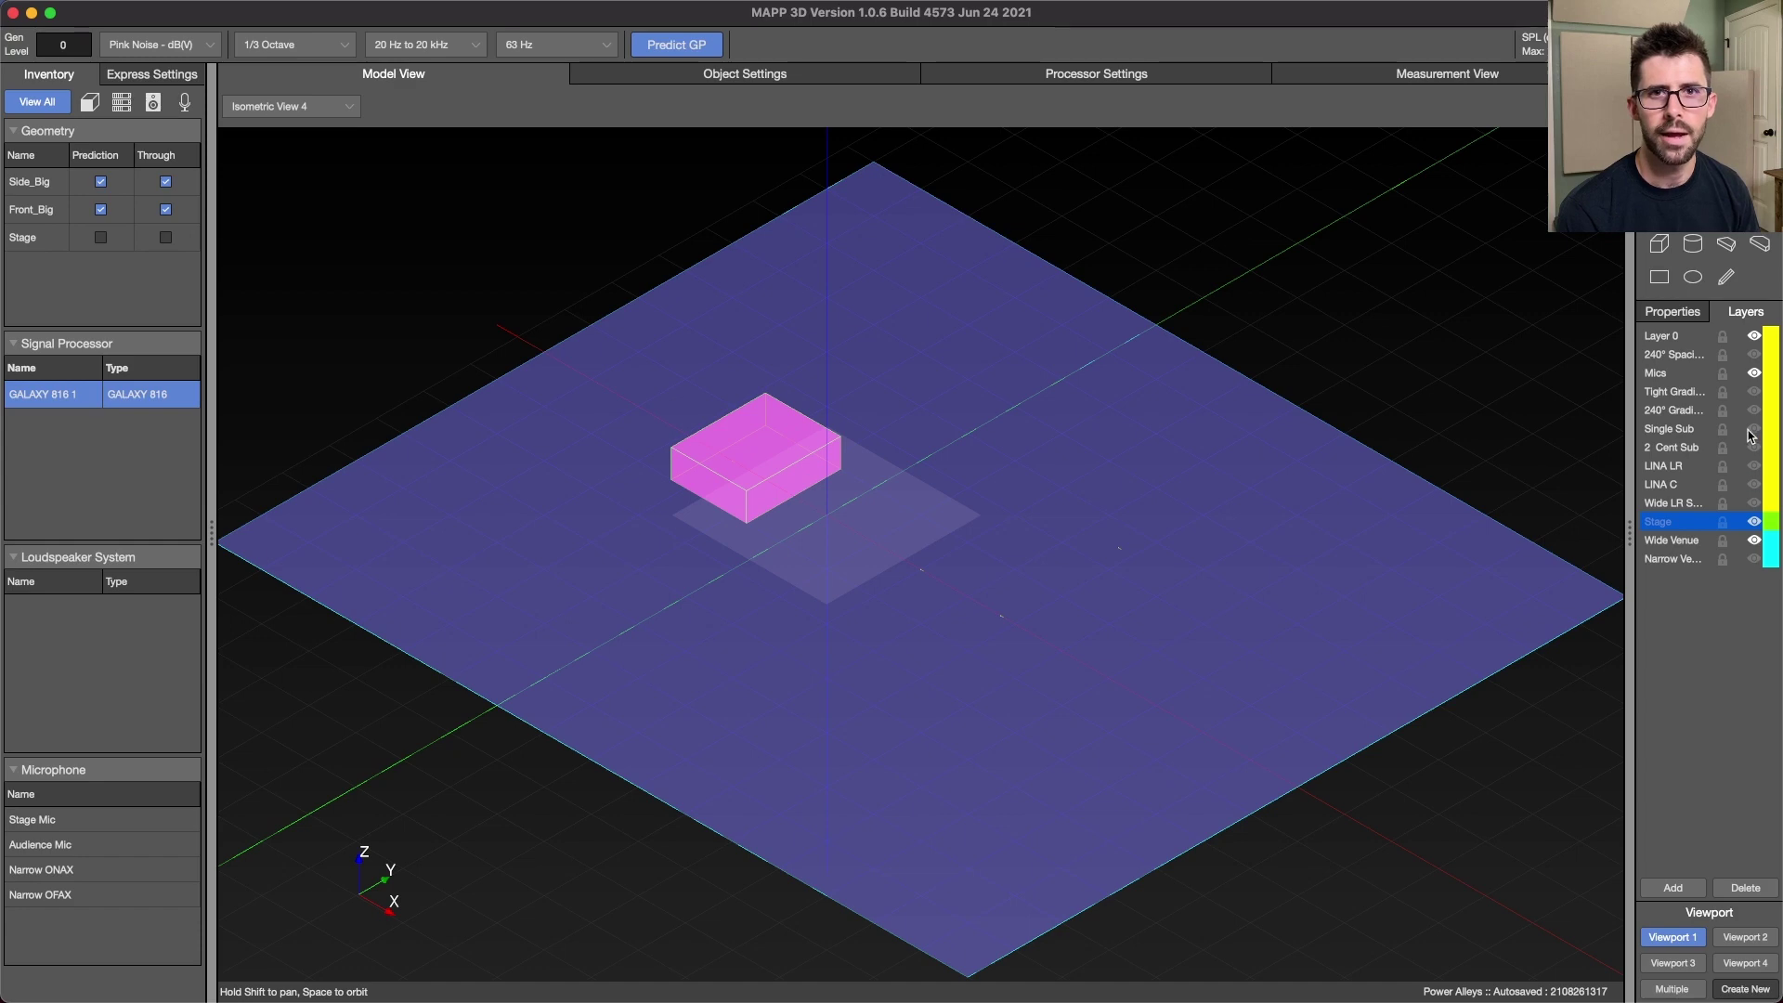
{"action": "left_click", "coordinate": [1754, 448]}
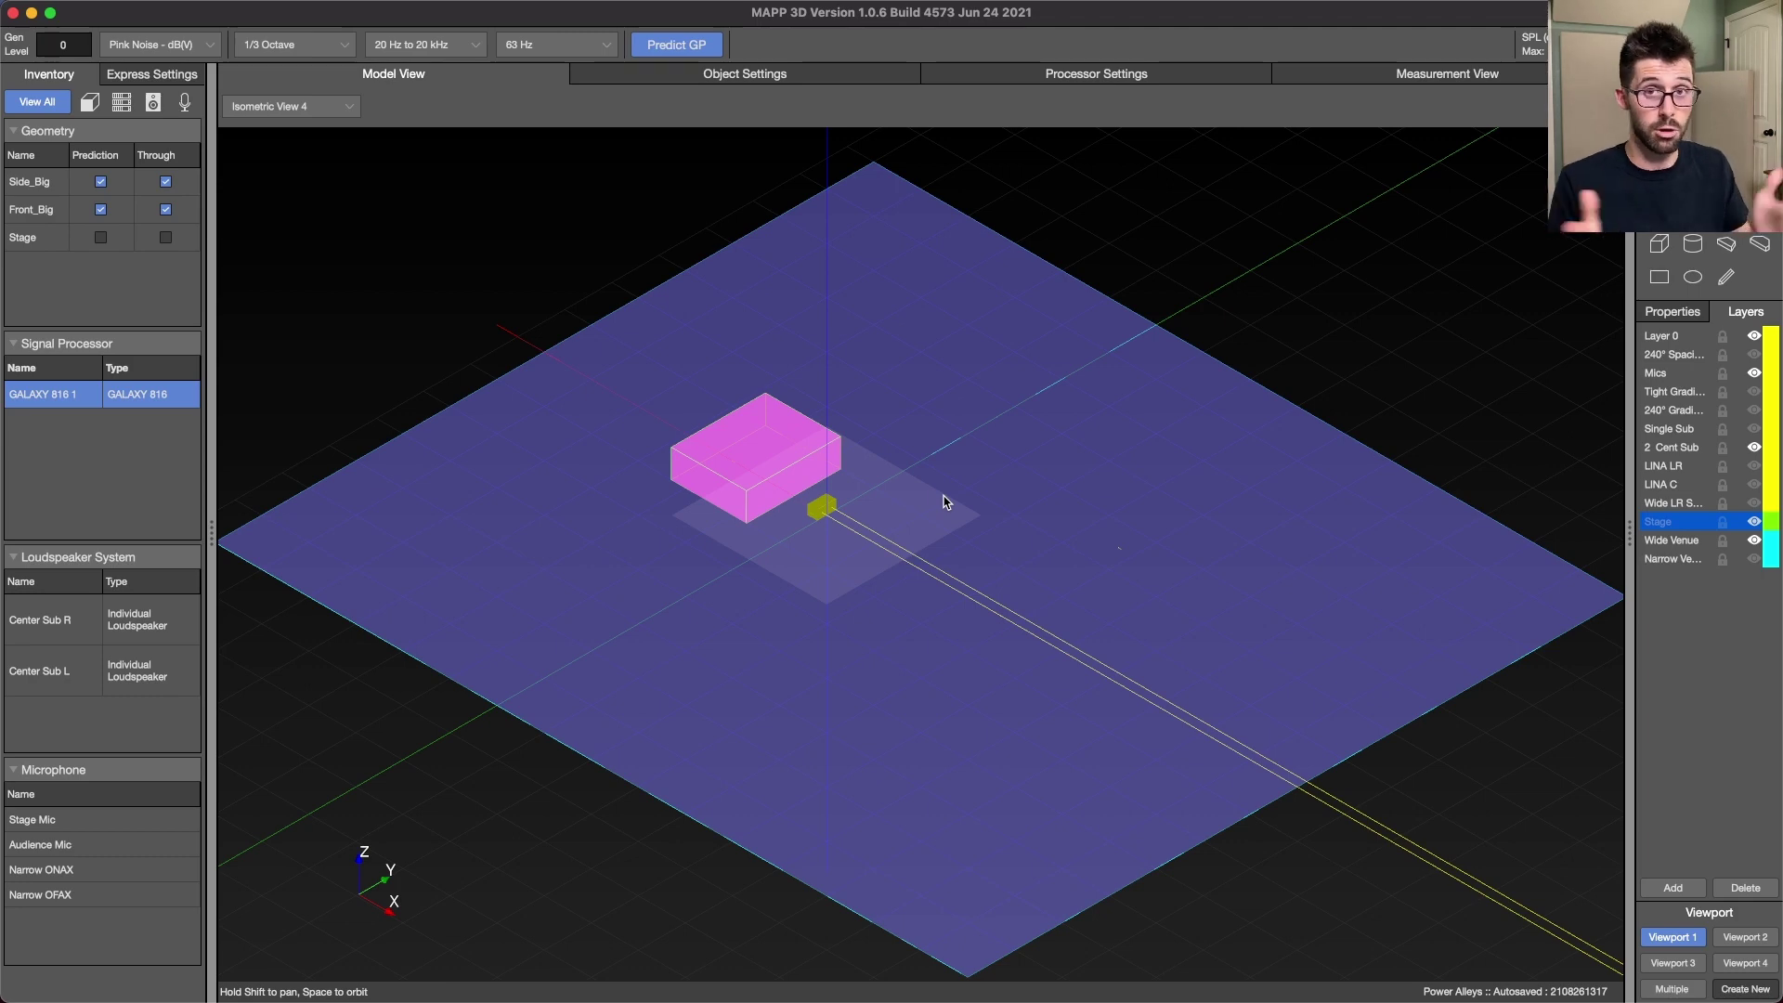
{"action": "left_click", "coordinate": [691, 44]}
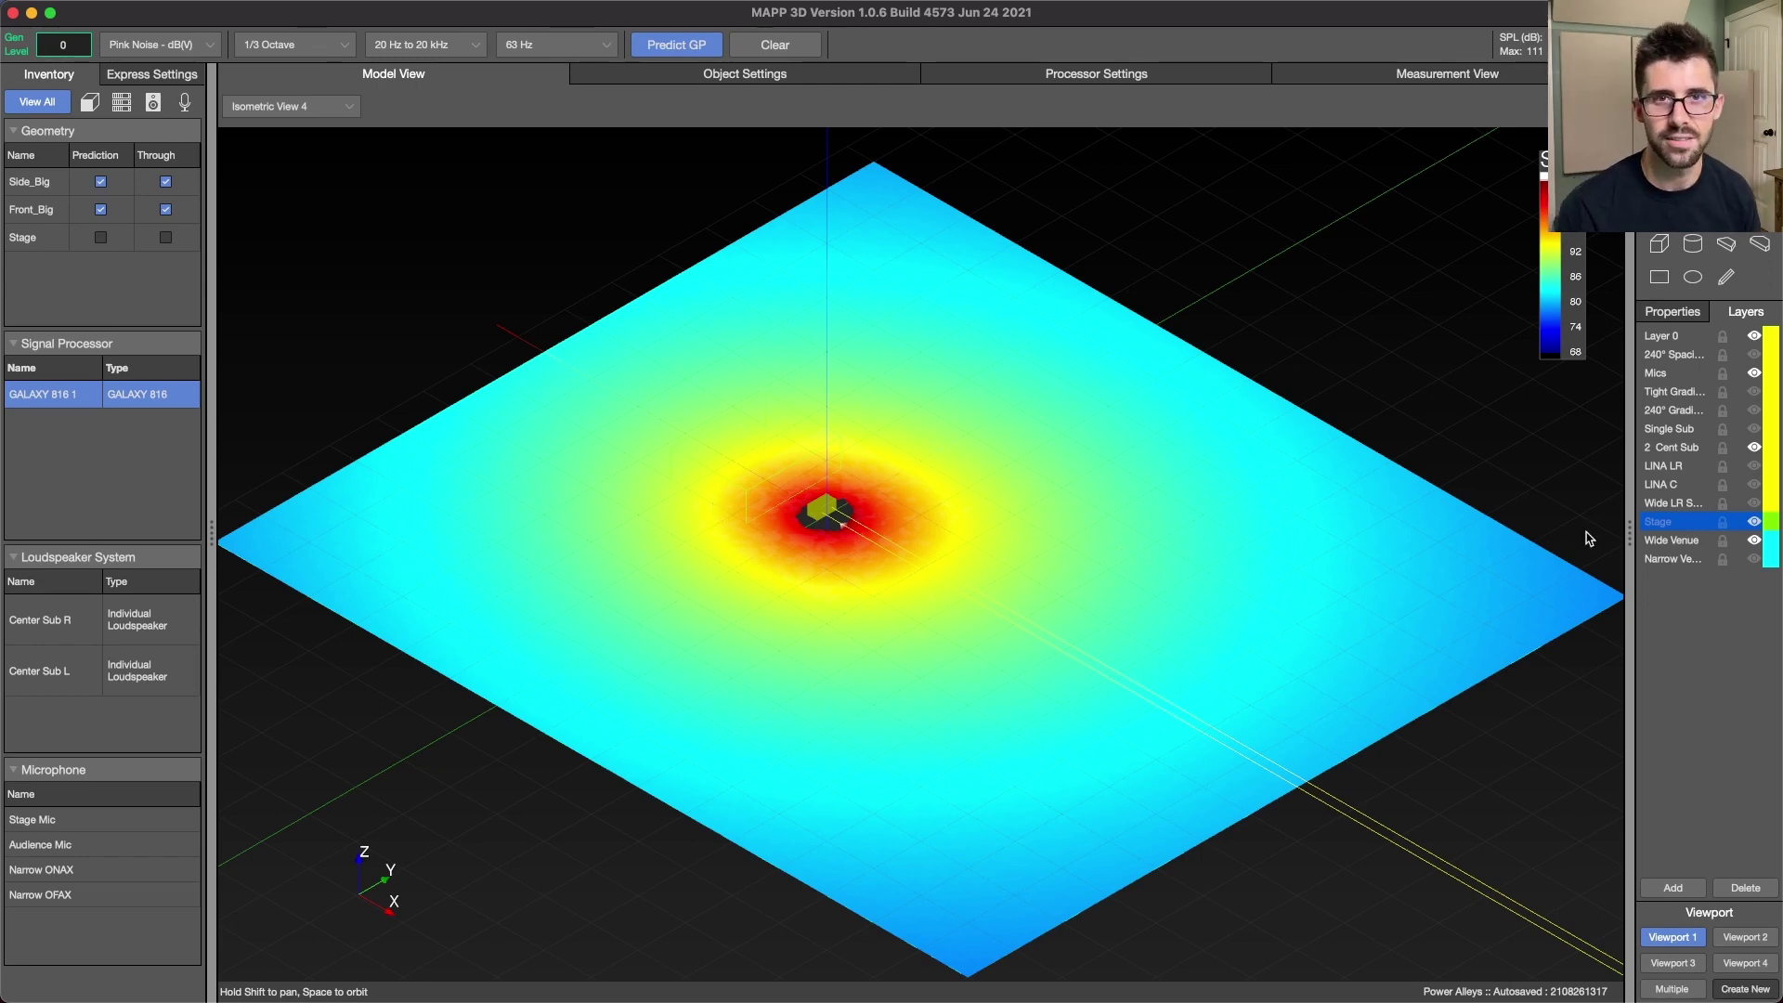
- Switch to the narrow venue geometry, predict the centred subs, then clear the map
{"action": "left_click", "coordinate": [1754, 446]}
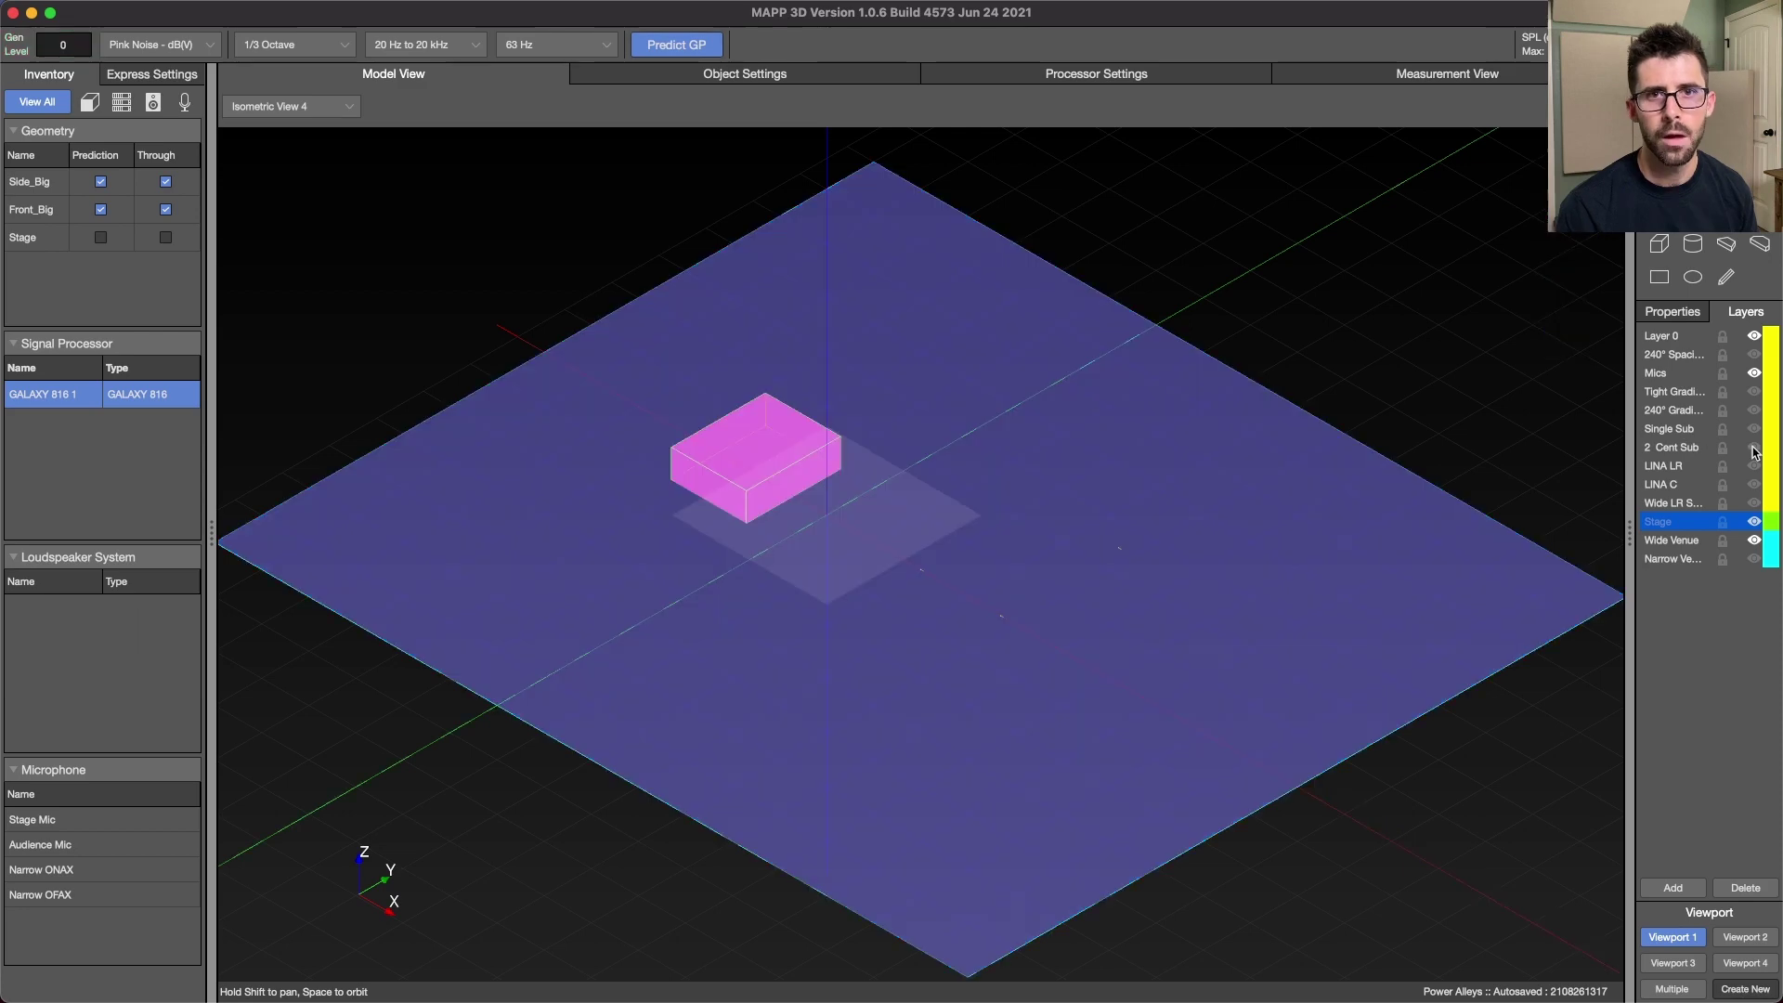
{"action": "left_click", "coordinate": [1754, 559]}
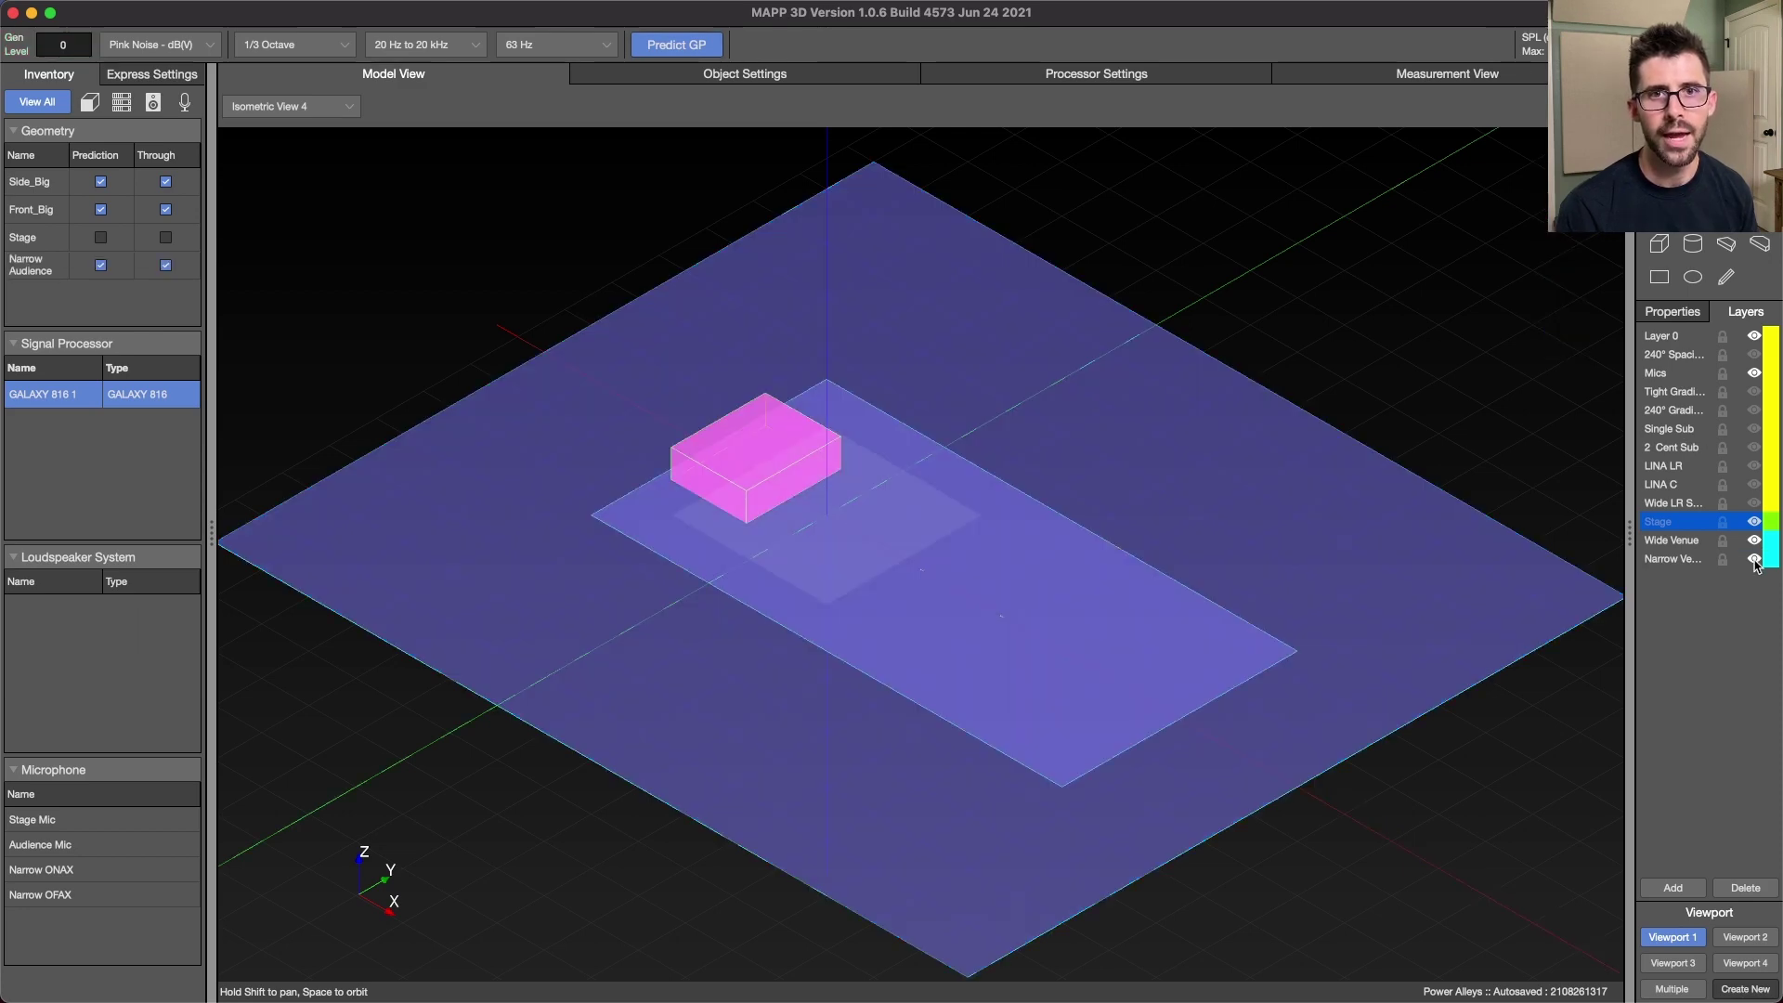
{"action": "left_click", "coordinate": [1754, 540]}
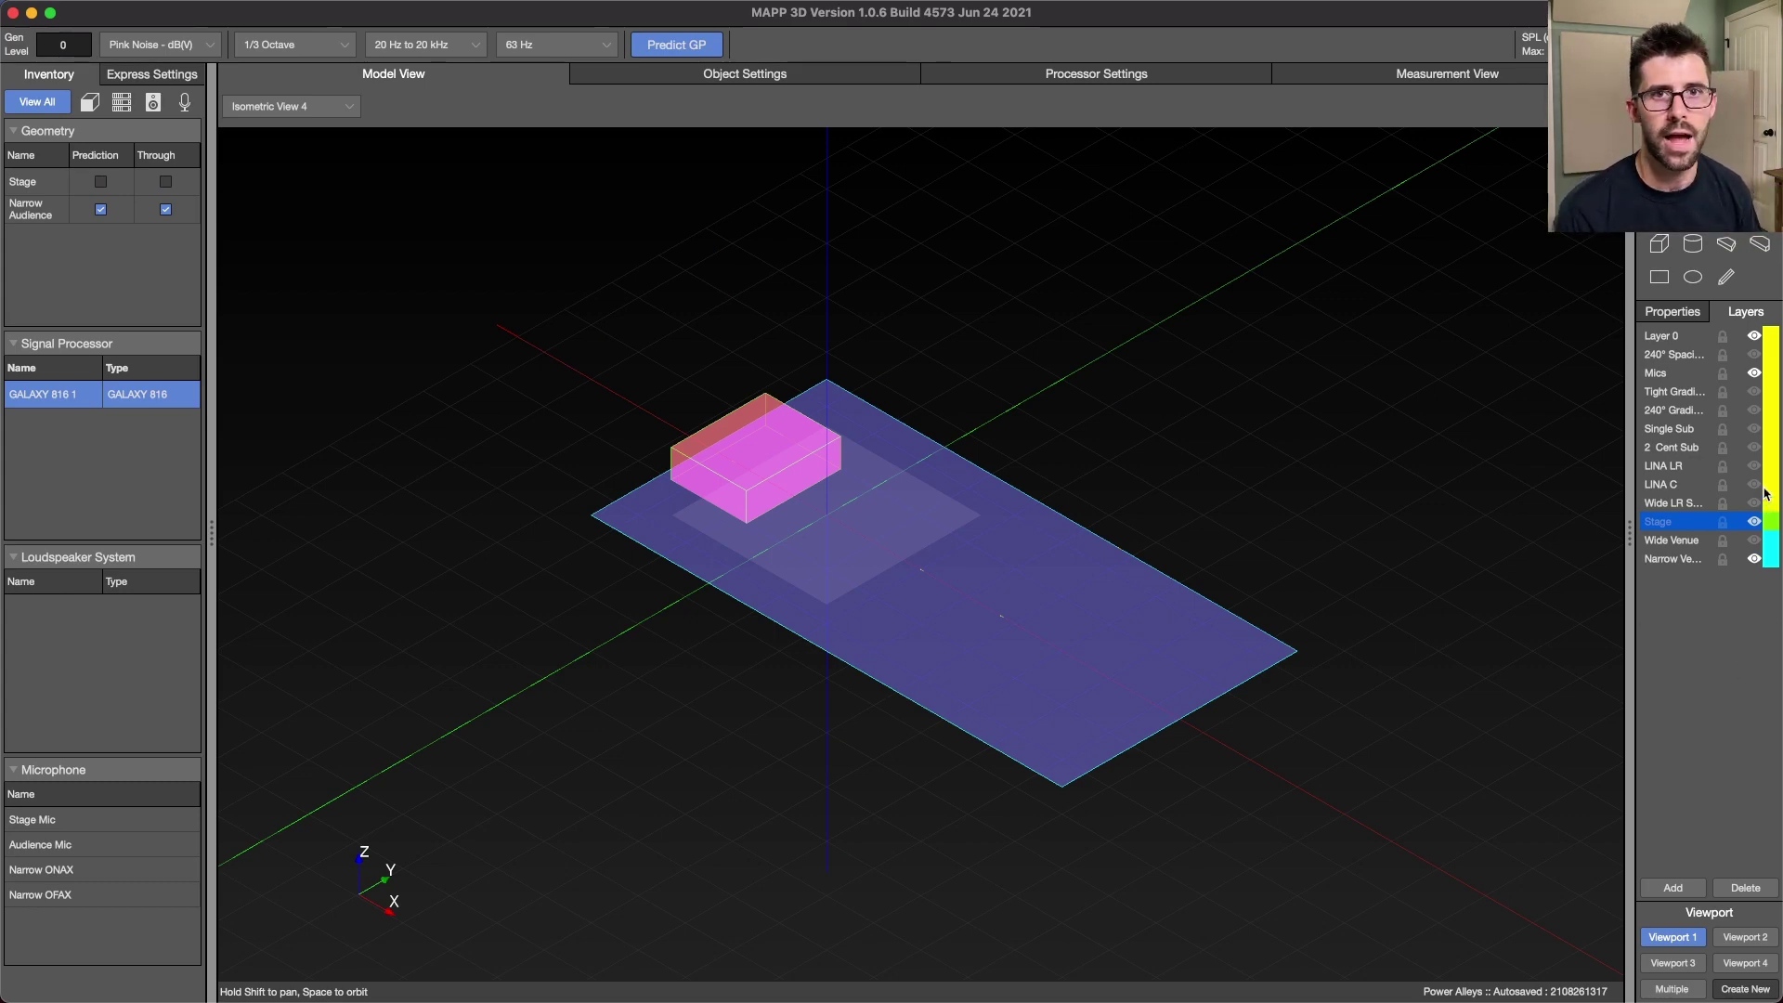
{"action": "left_click", "coordinate": [1754, 447]}
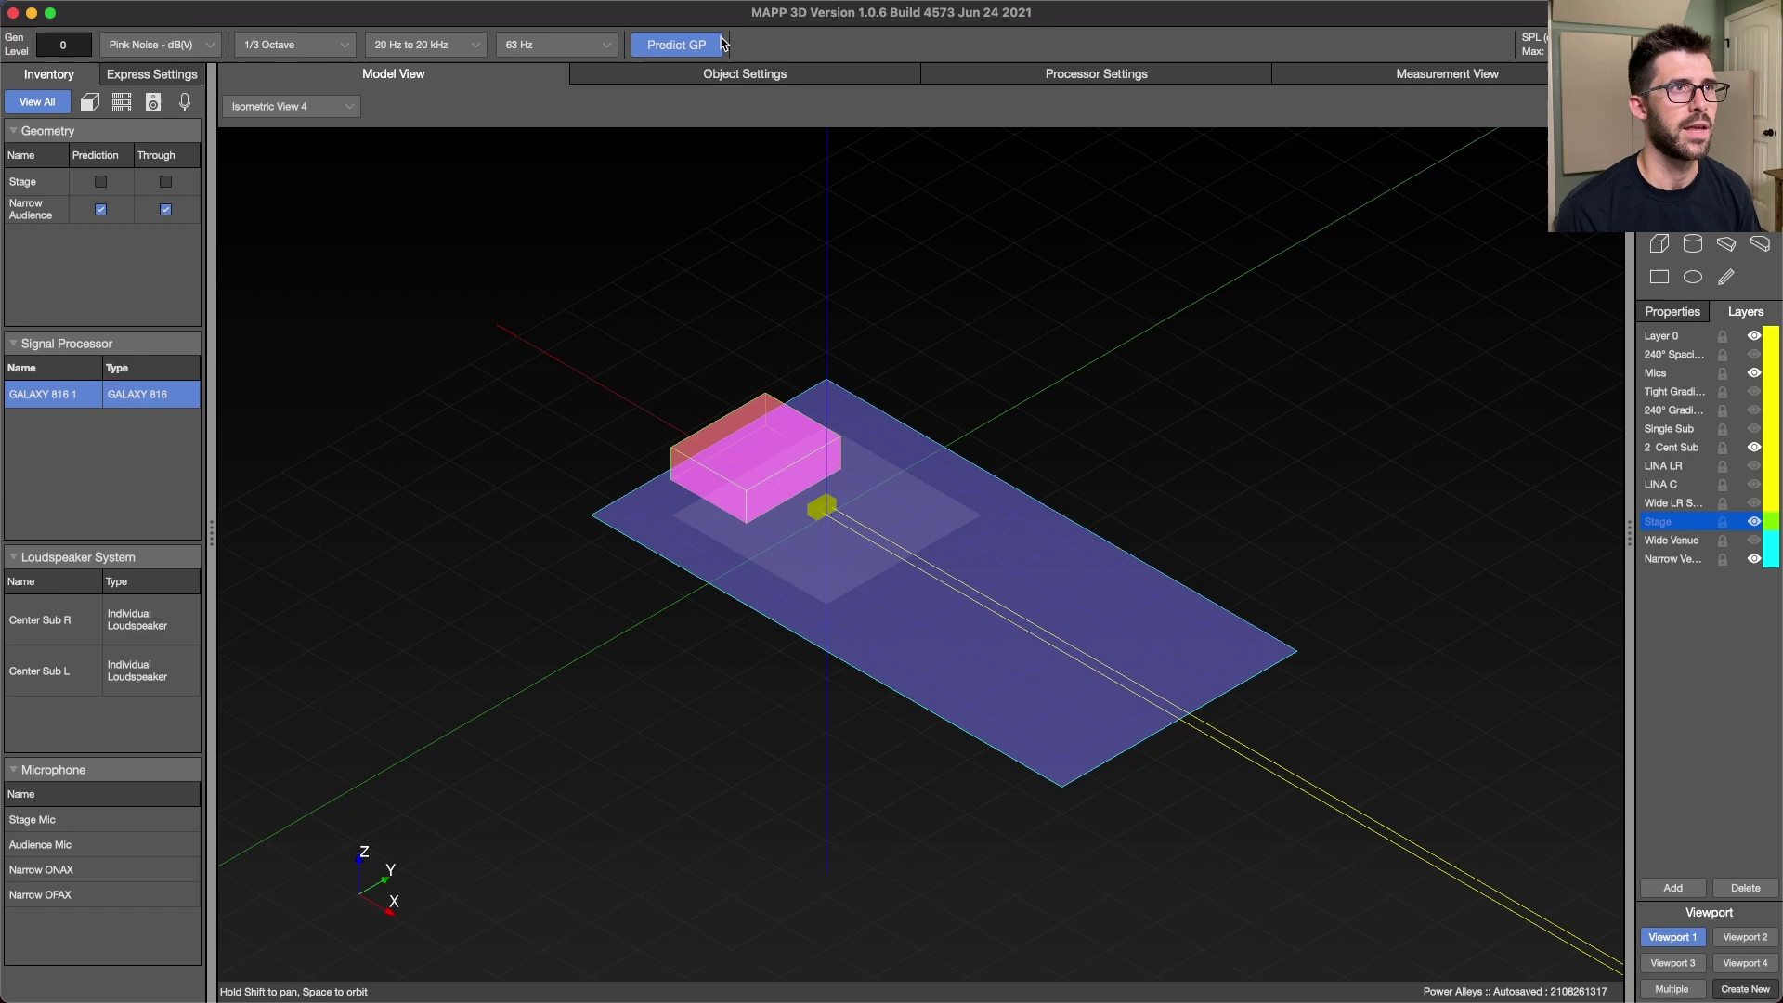
{"action": "left_click", "coordinate": [700, 46]}
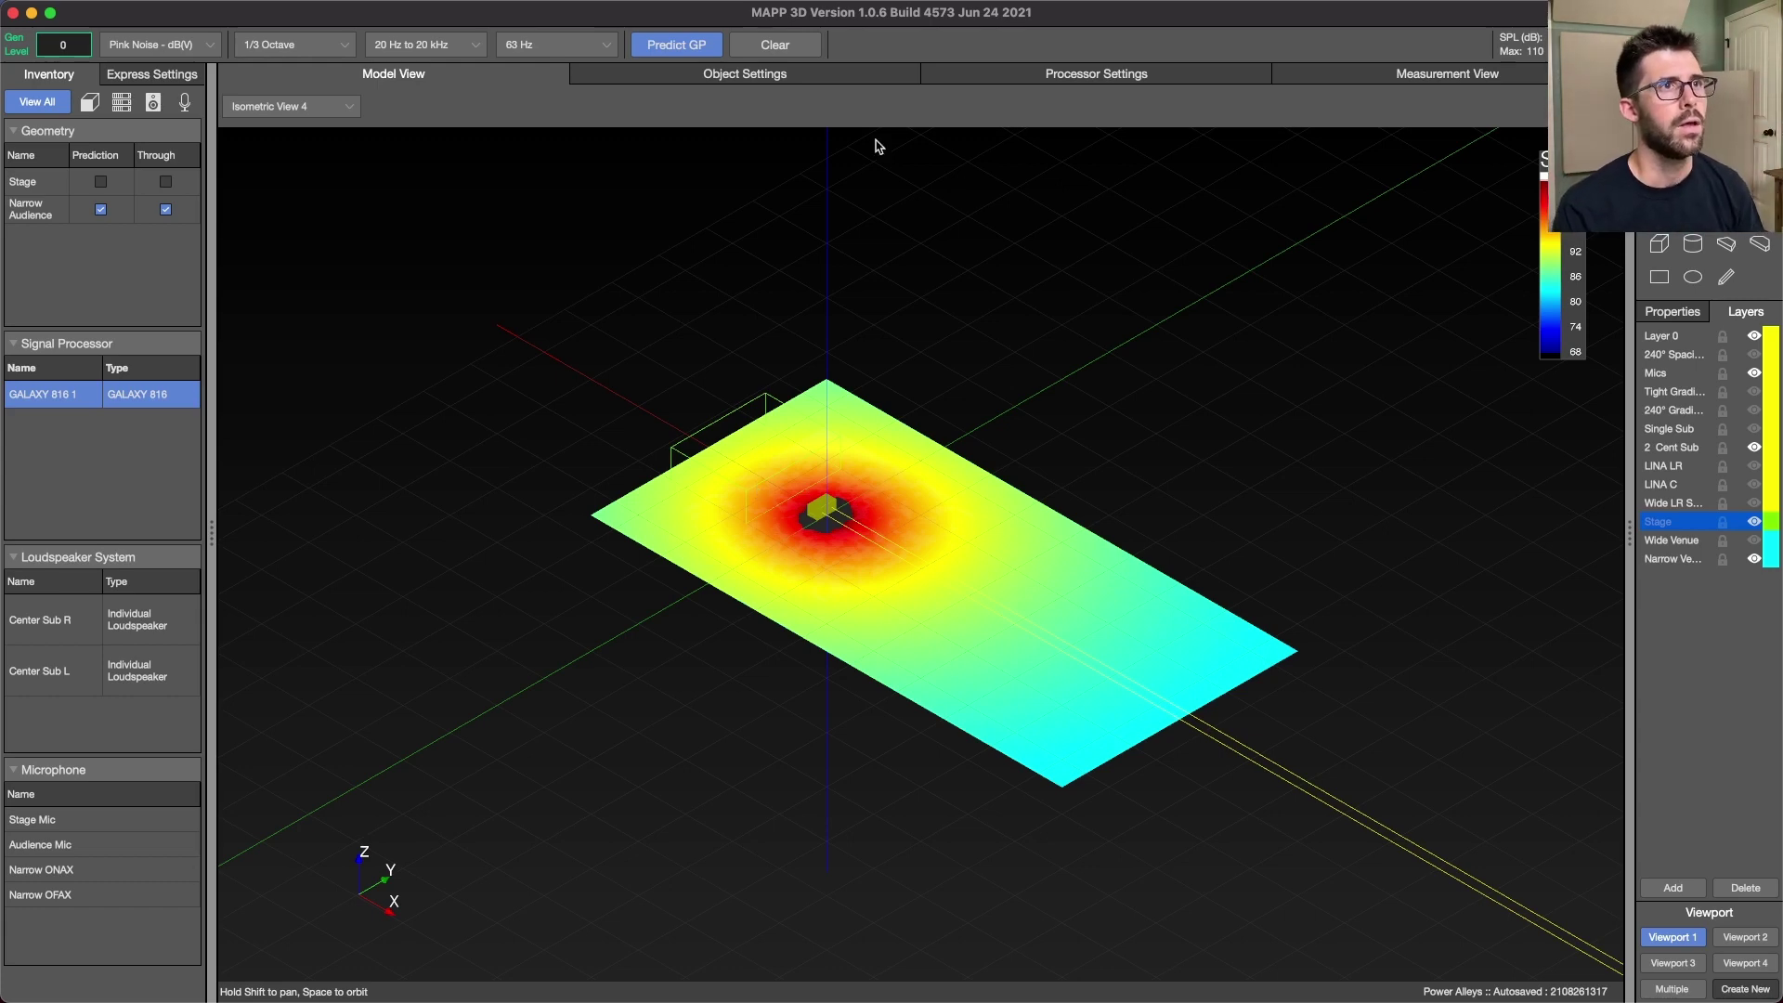
{"action": "left_click", "coordinate": [794, 53]}
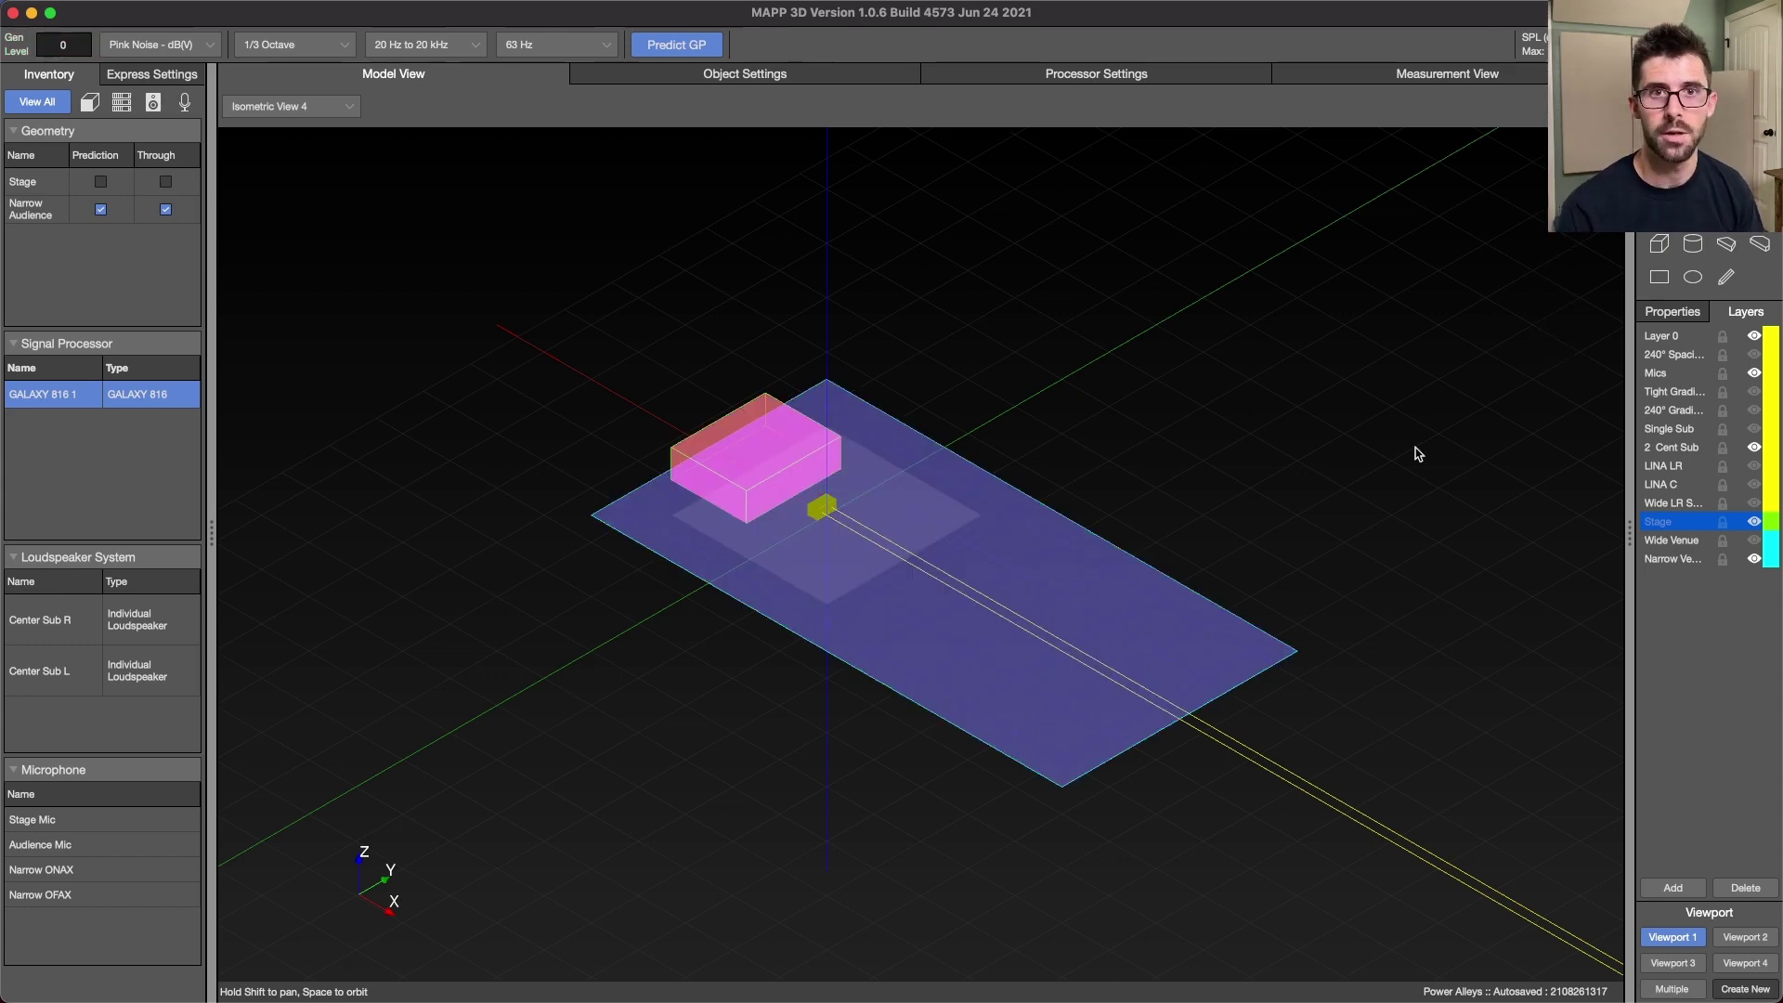
- Show the 240° spacing layer, hide Wide LR and 2 Cent Sub, and keep Stage visible
{"action": "left_click", "coordinate": [1751, 360]}
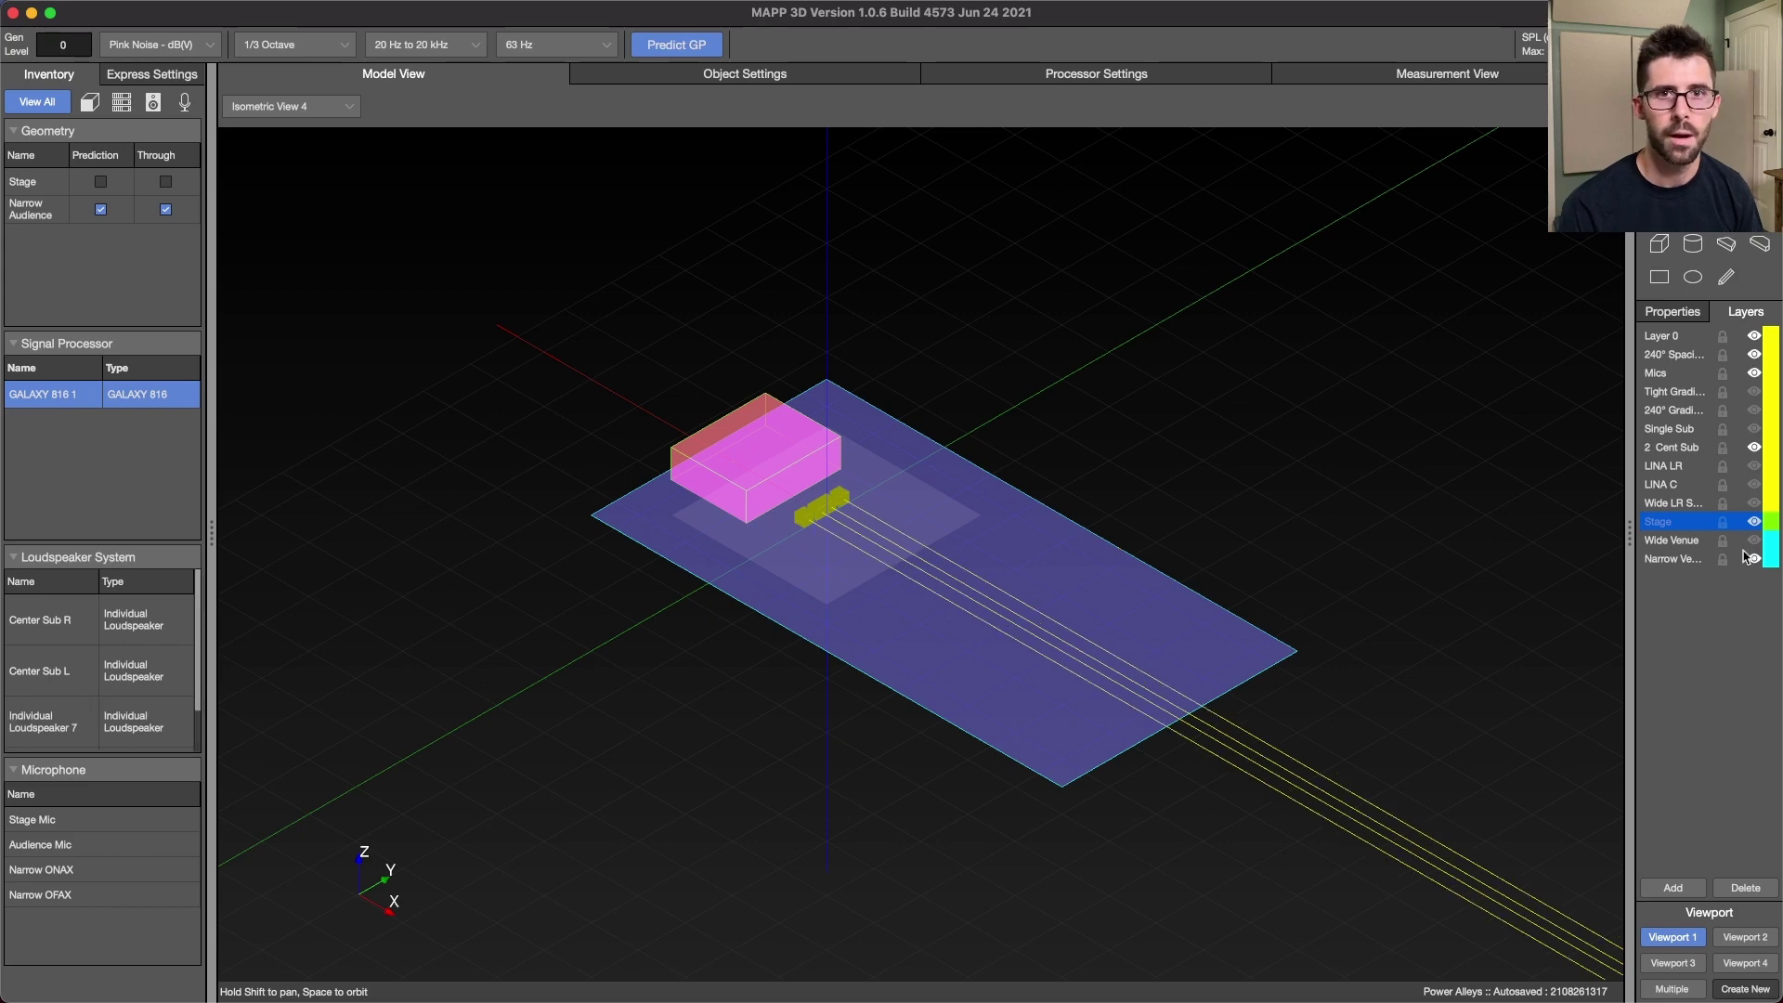
{"action": "left_click", "coordinate": [1754, 521]}
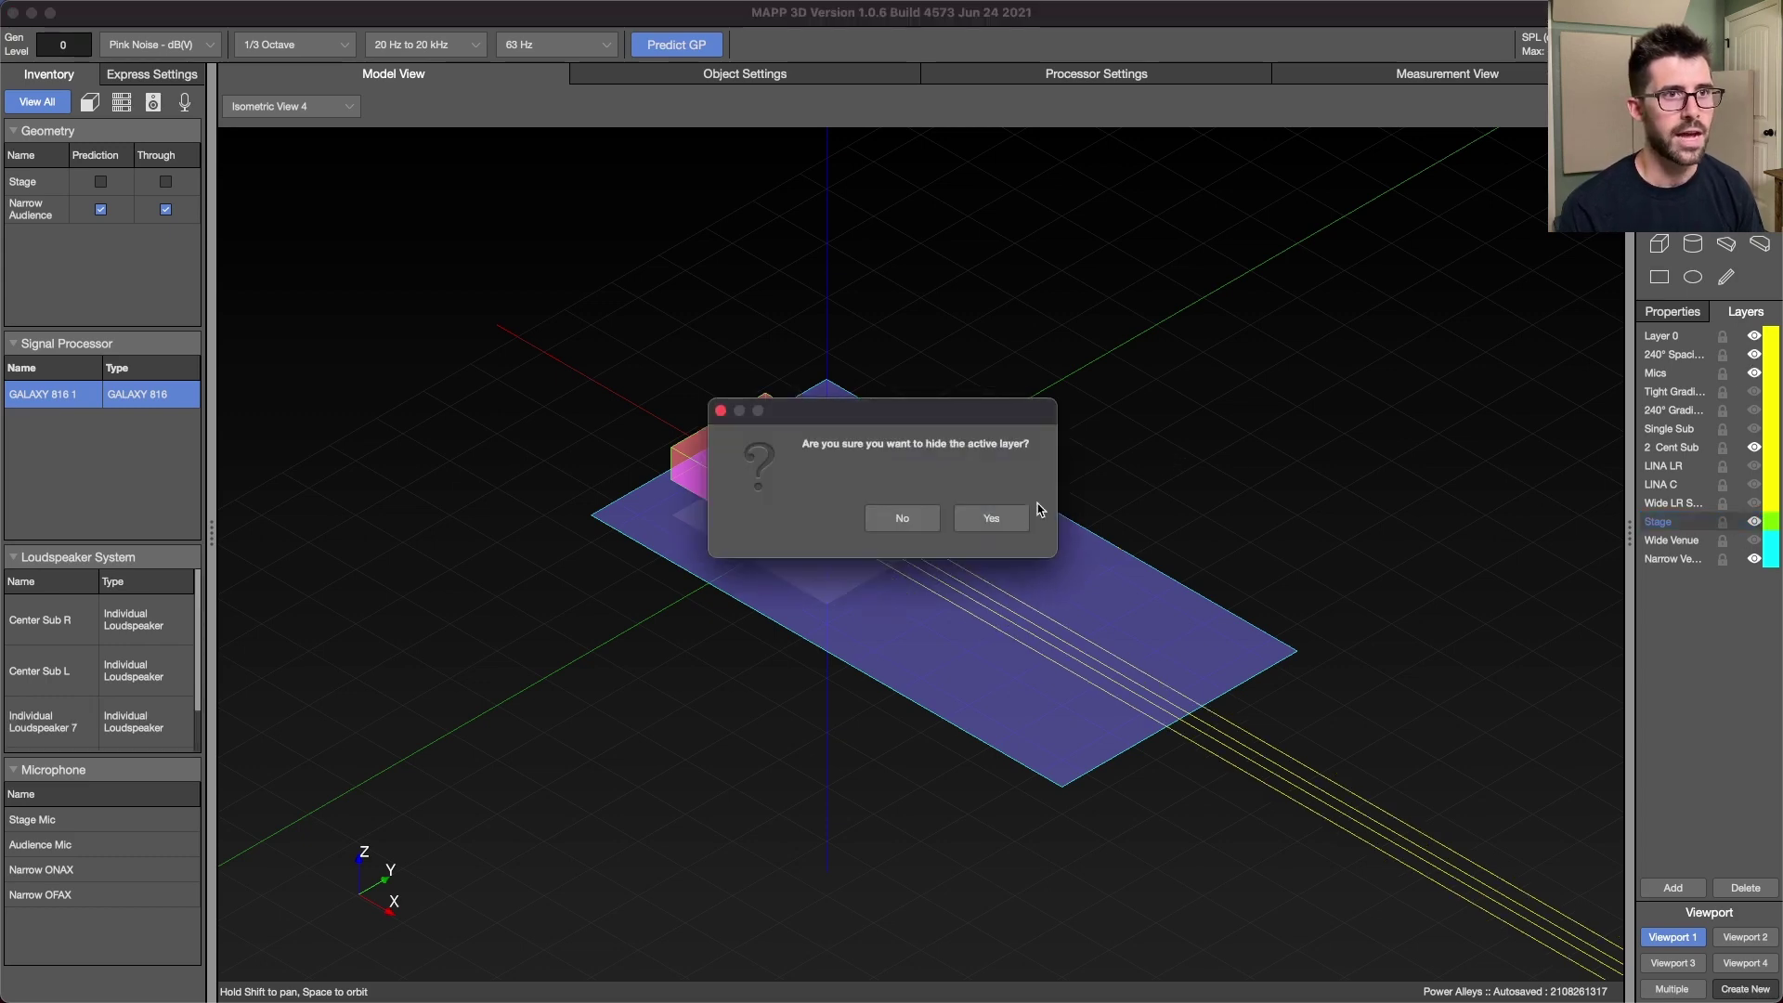
{"action": "left_click", "coordinate": [1012, 517]}
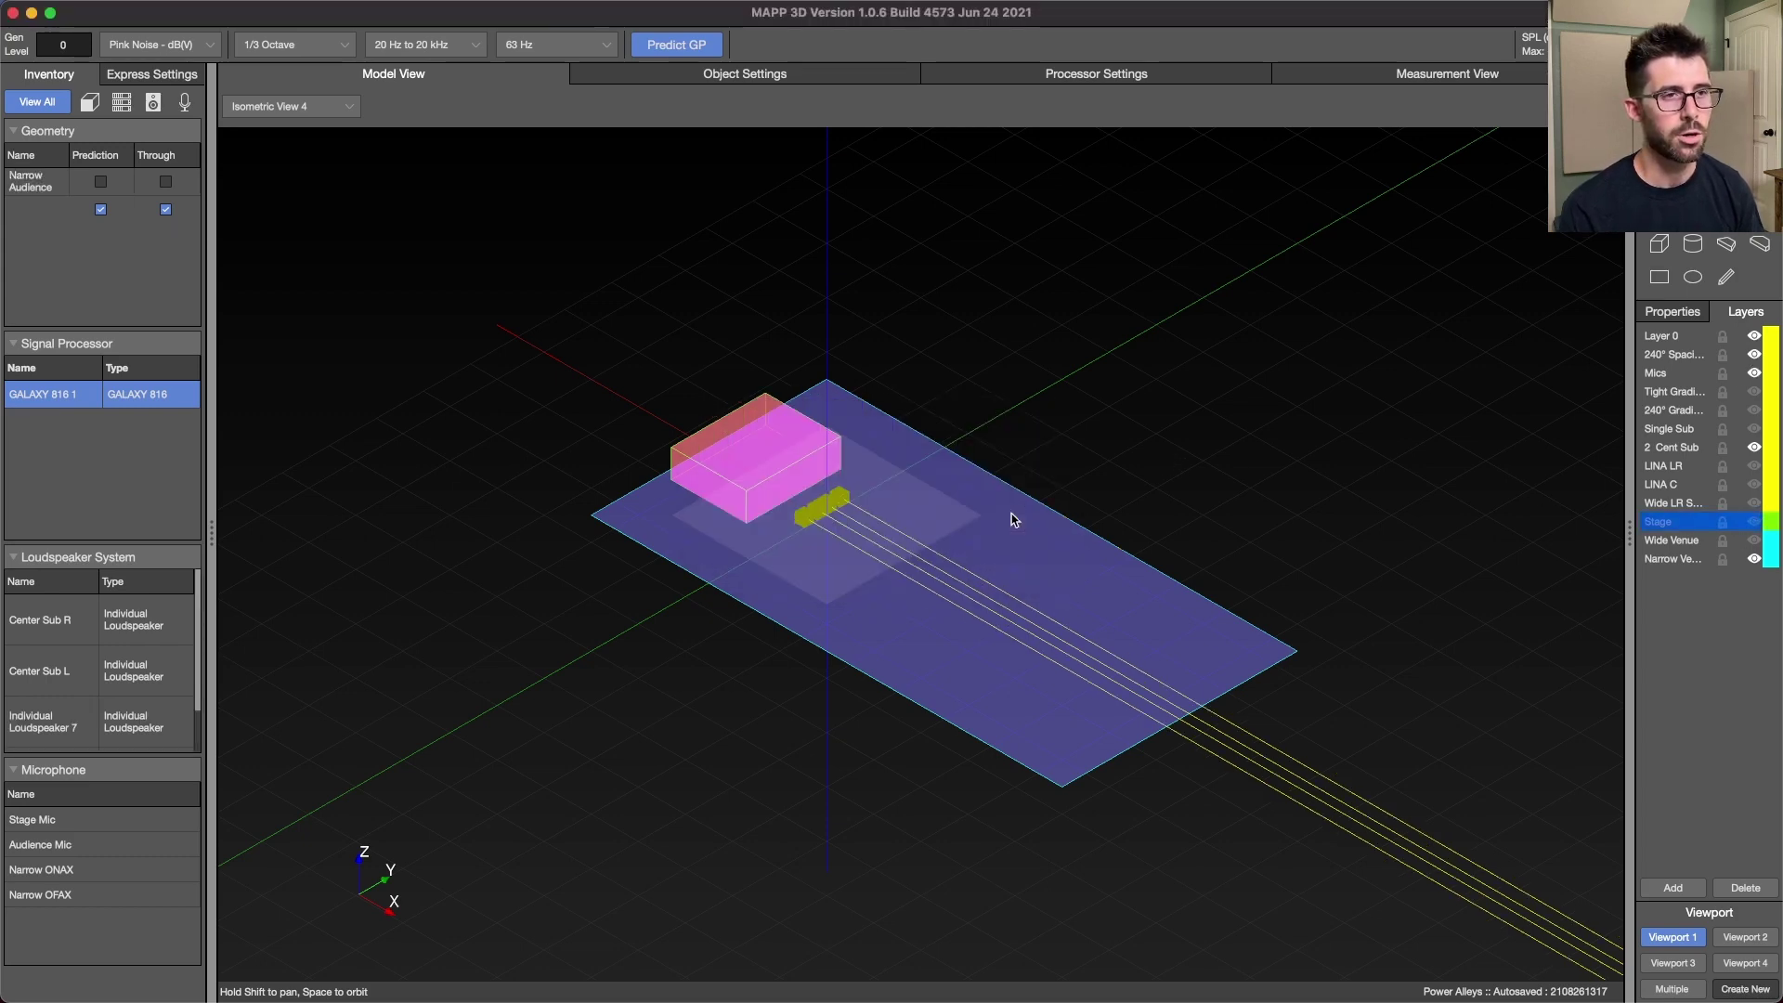
{"action": "left_click", "coordinate": [1756, 523]}
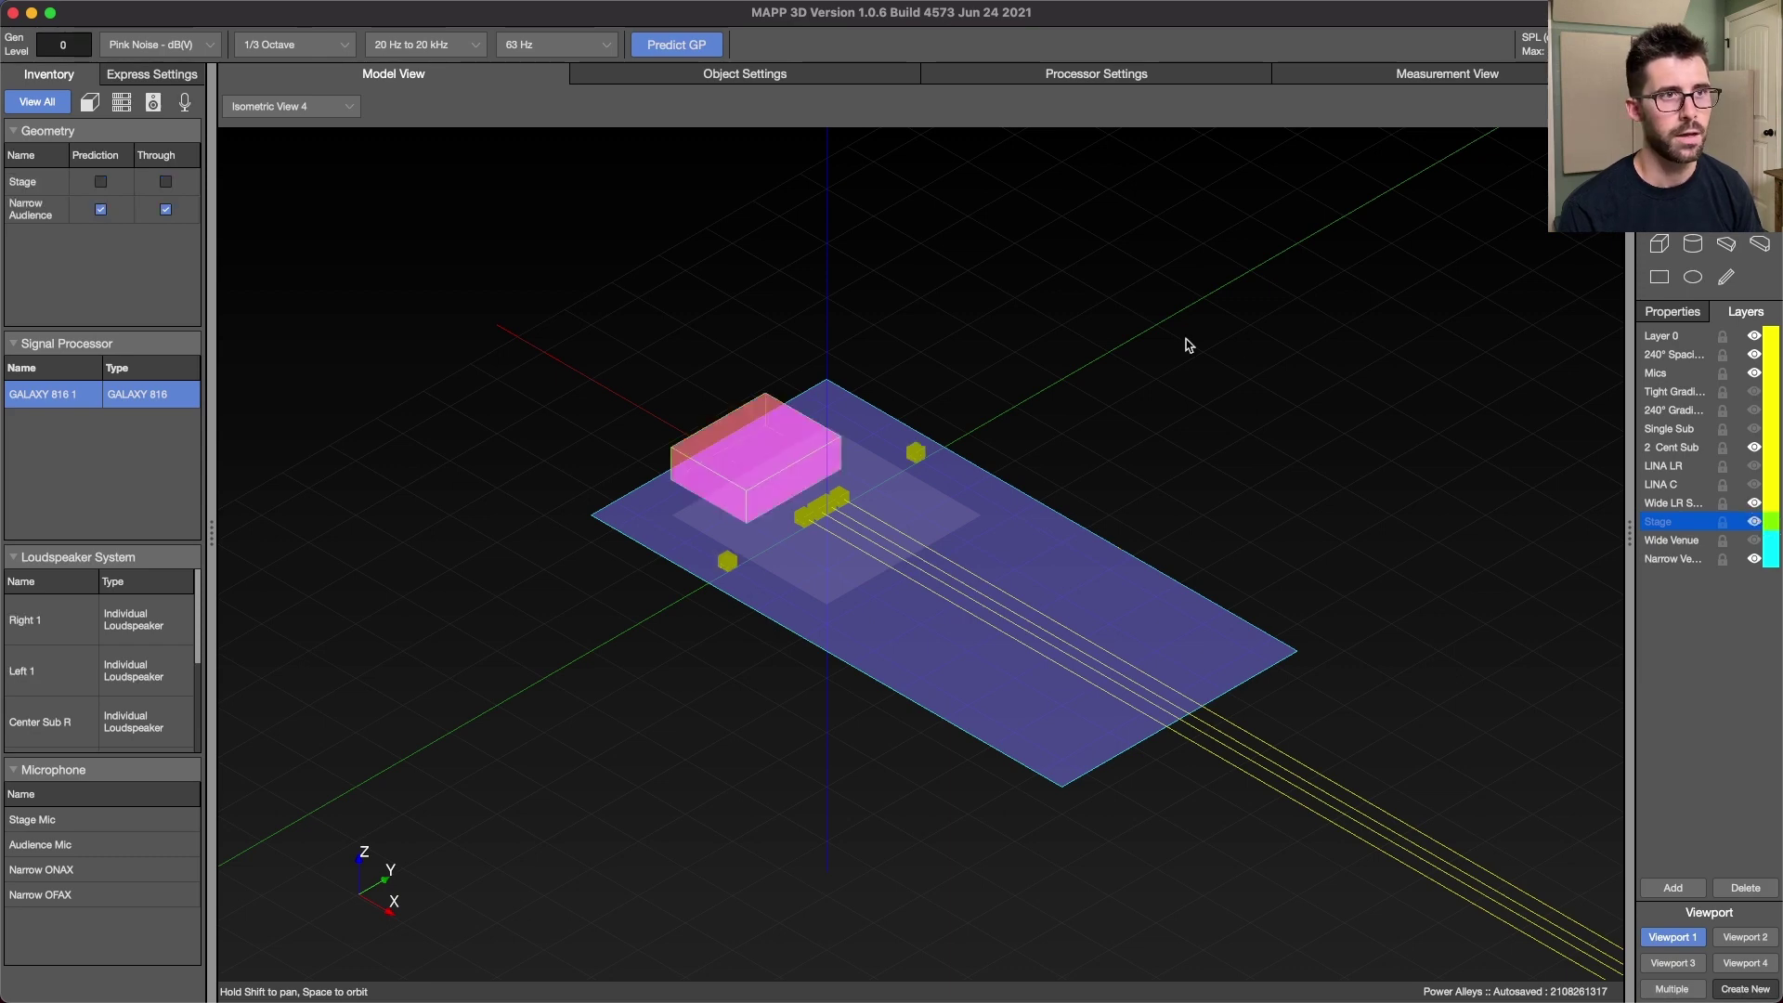
{"action": "left_click", "coordinate": [1754, 502]}
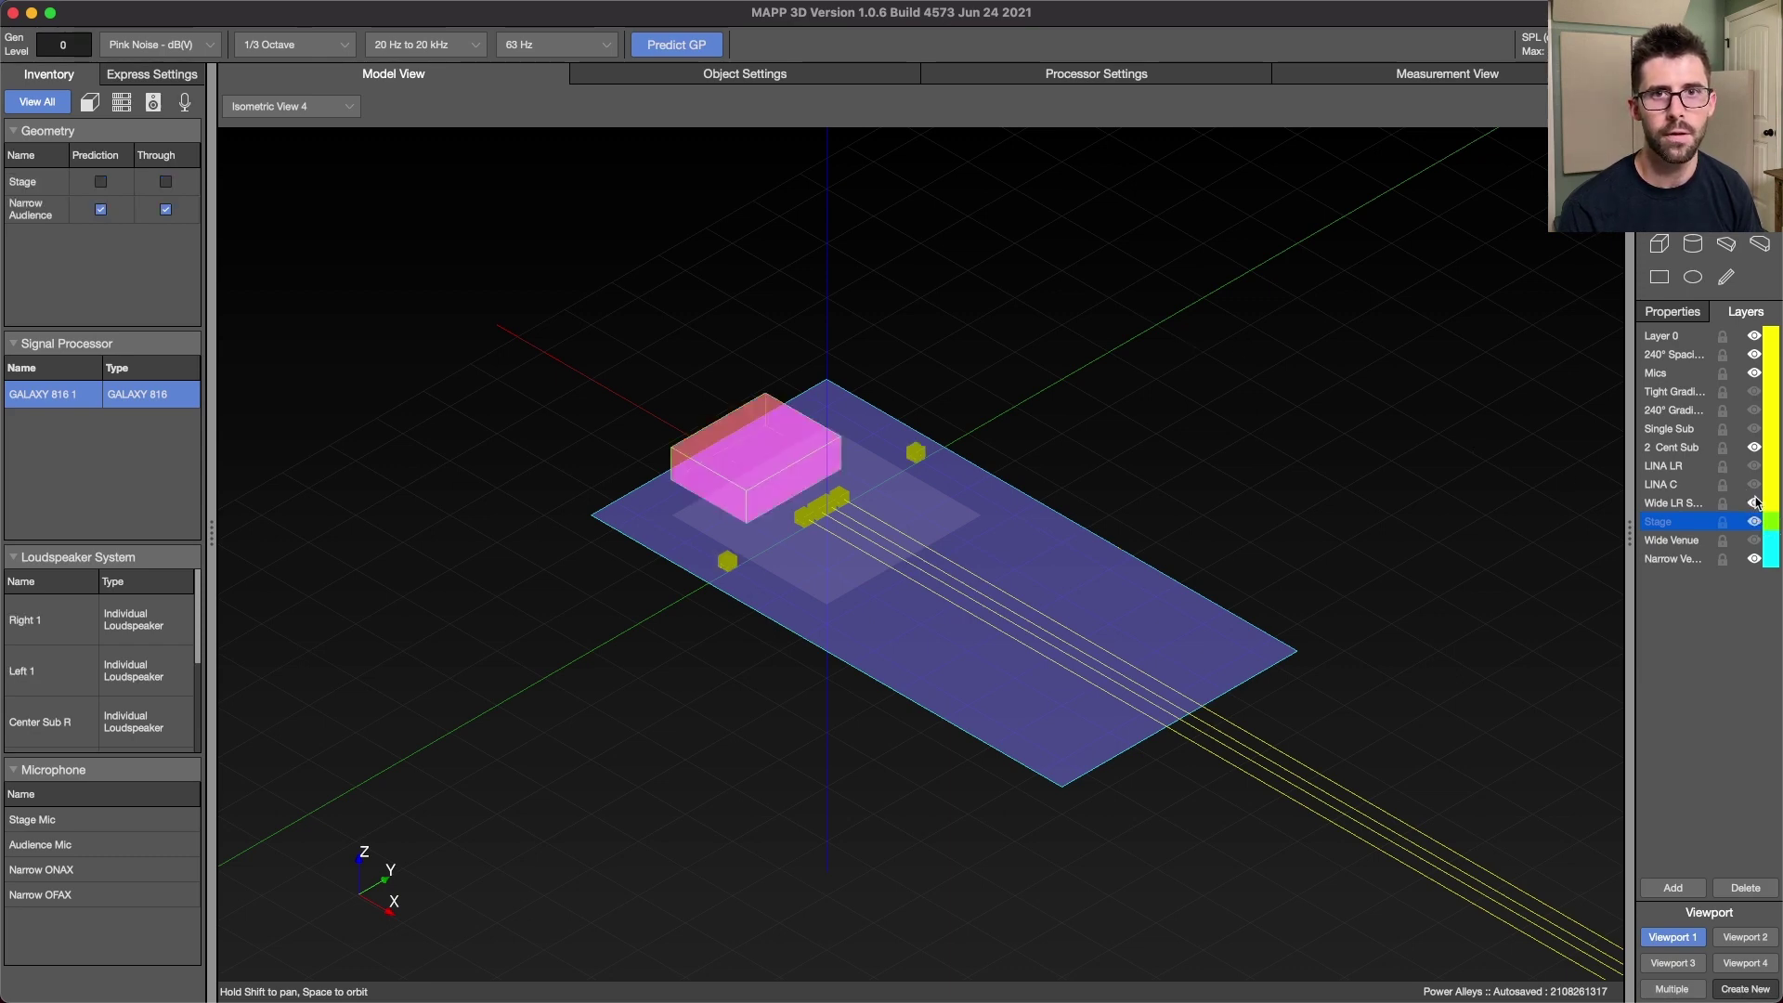
{"action": "left_click", "coordinate": [1753, 447]}
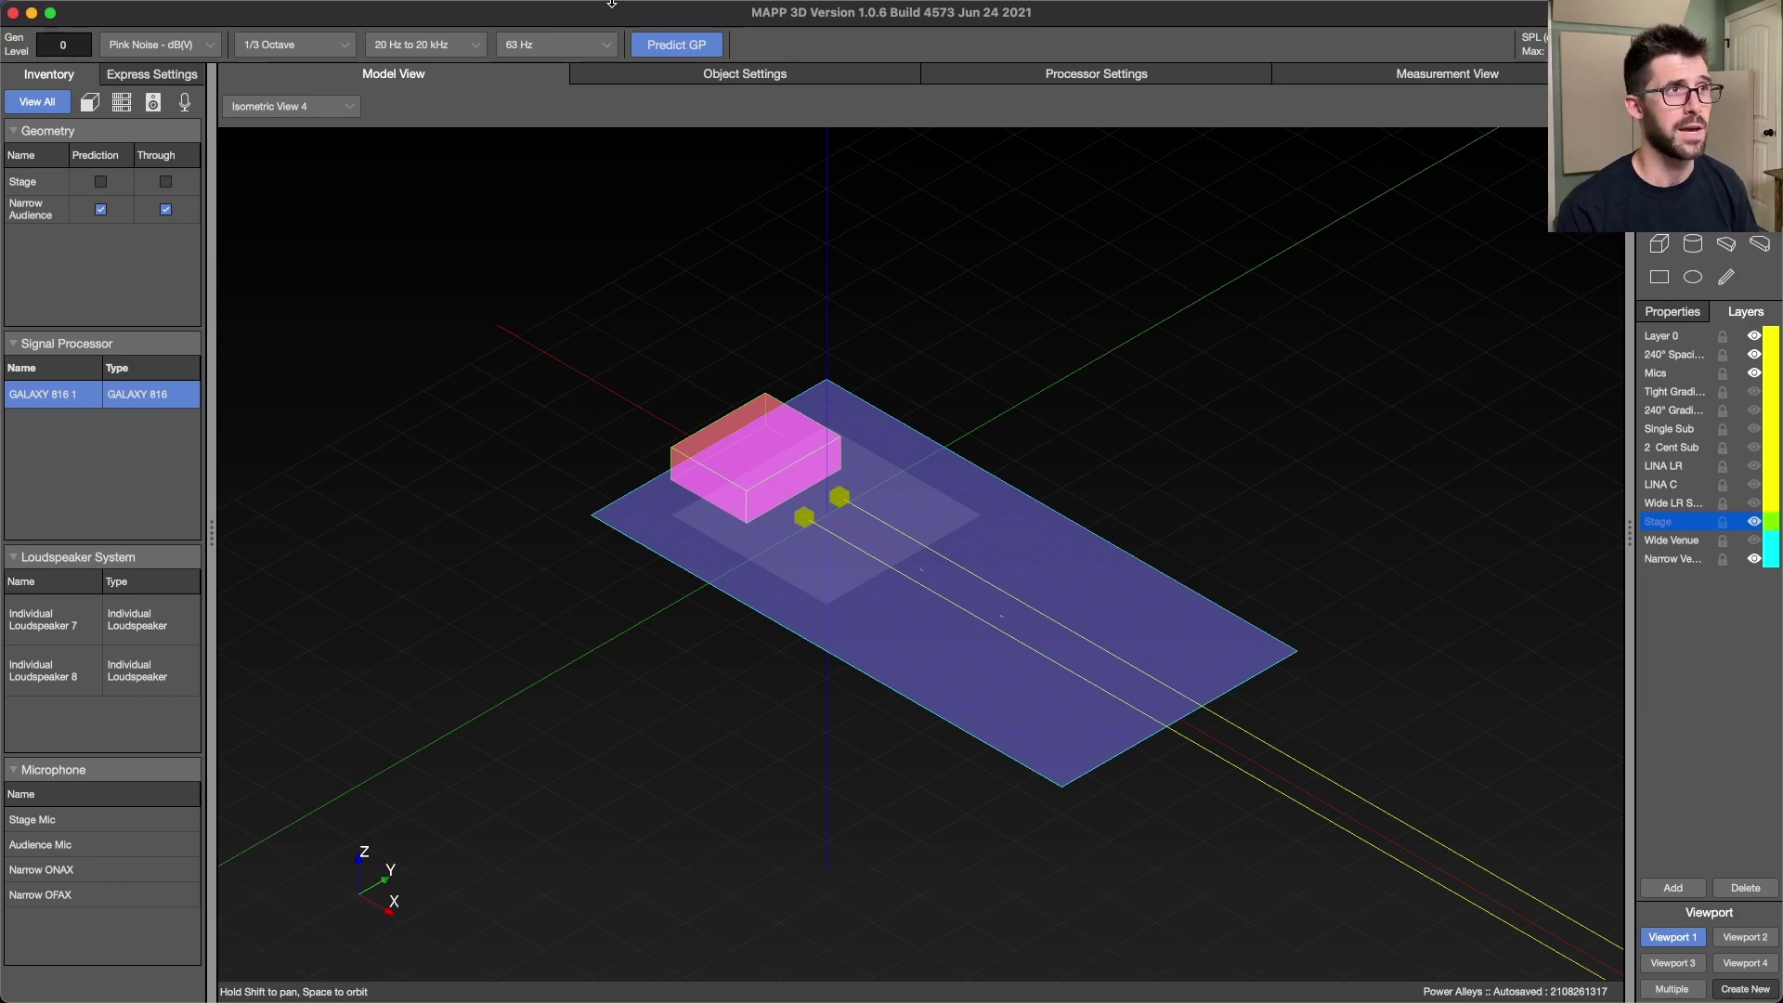
- Run the spaced-sub SPL prediction at 63 Hz, then rerun it at 100 Hz
{"action": "left_click", "coordinate": [673, 47]}
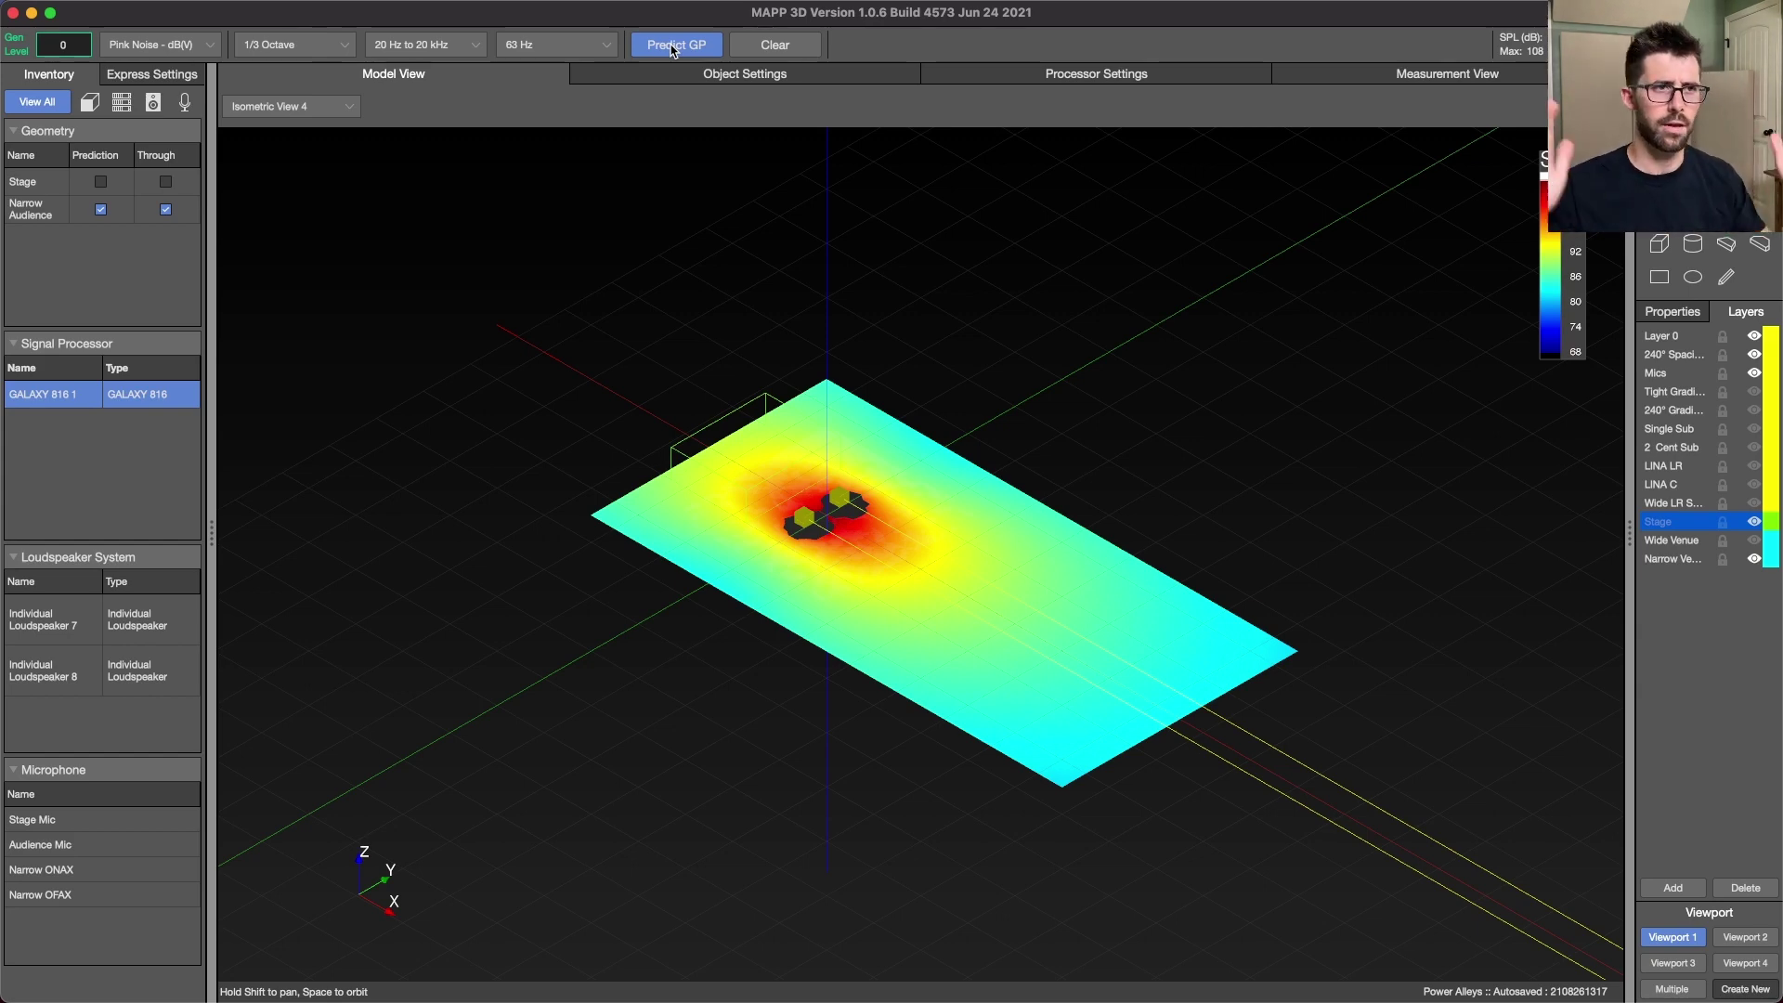
{"action": "left_click", "coordinate": [614, 44]}
{"action": "left_click", "coordinate": [550, 174]}
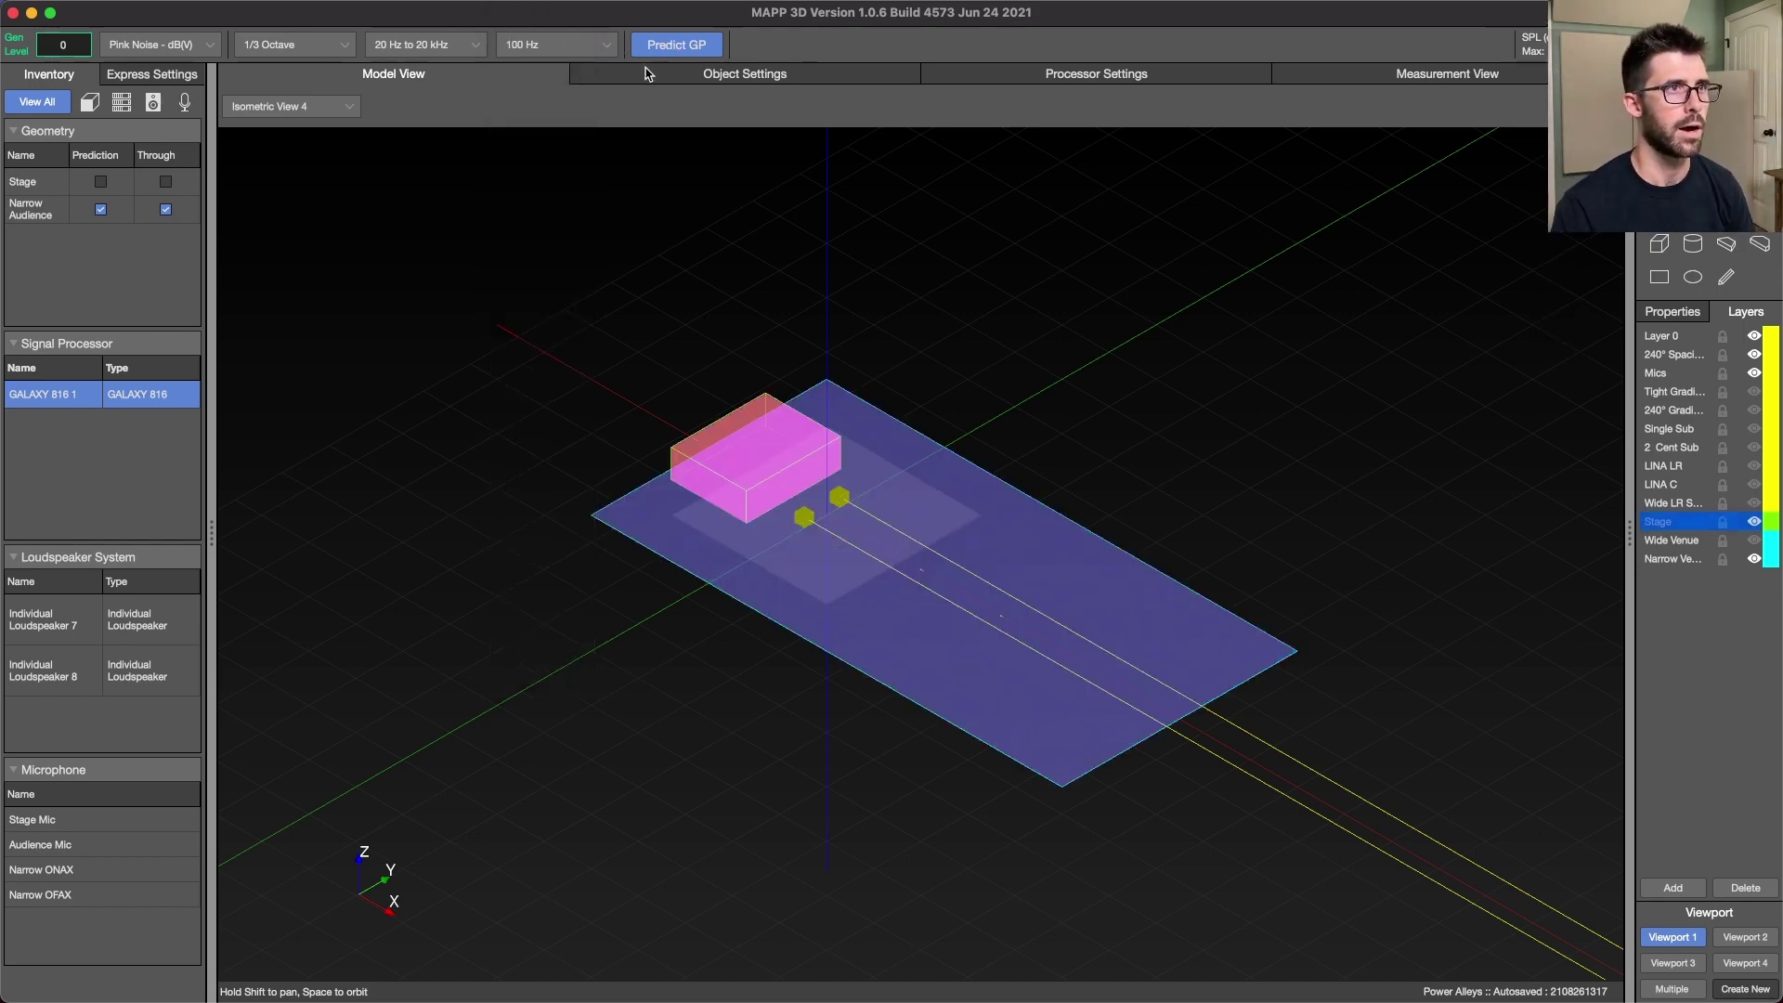
{"action": "left_click", "coordinate": [654, 49]}
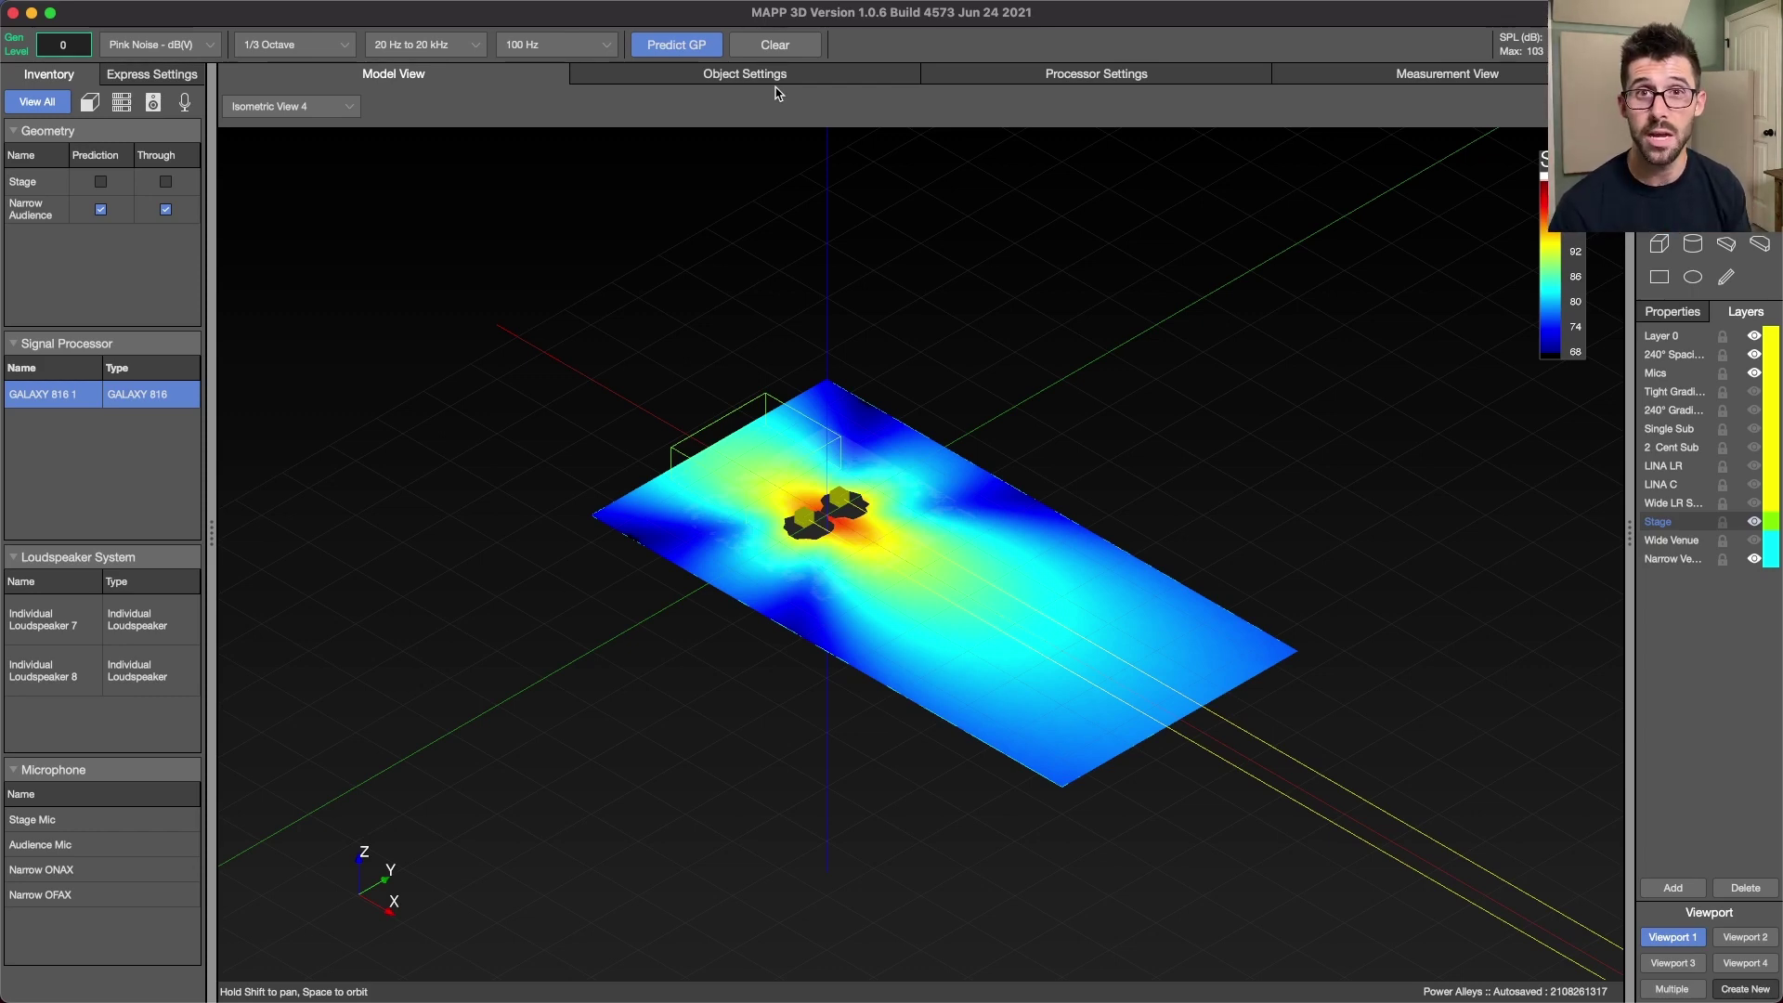
- Check B11 (100 Hz) and B14 (7.53 ft two-thirds wavelength) in the spreadsheet, then bring up the phase wheel
{"action": "key", "text": "ctrl+Up"}
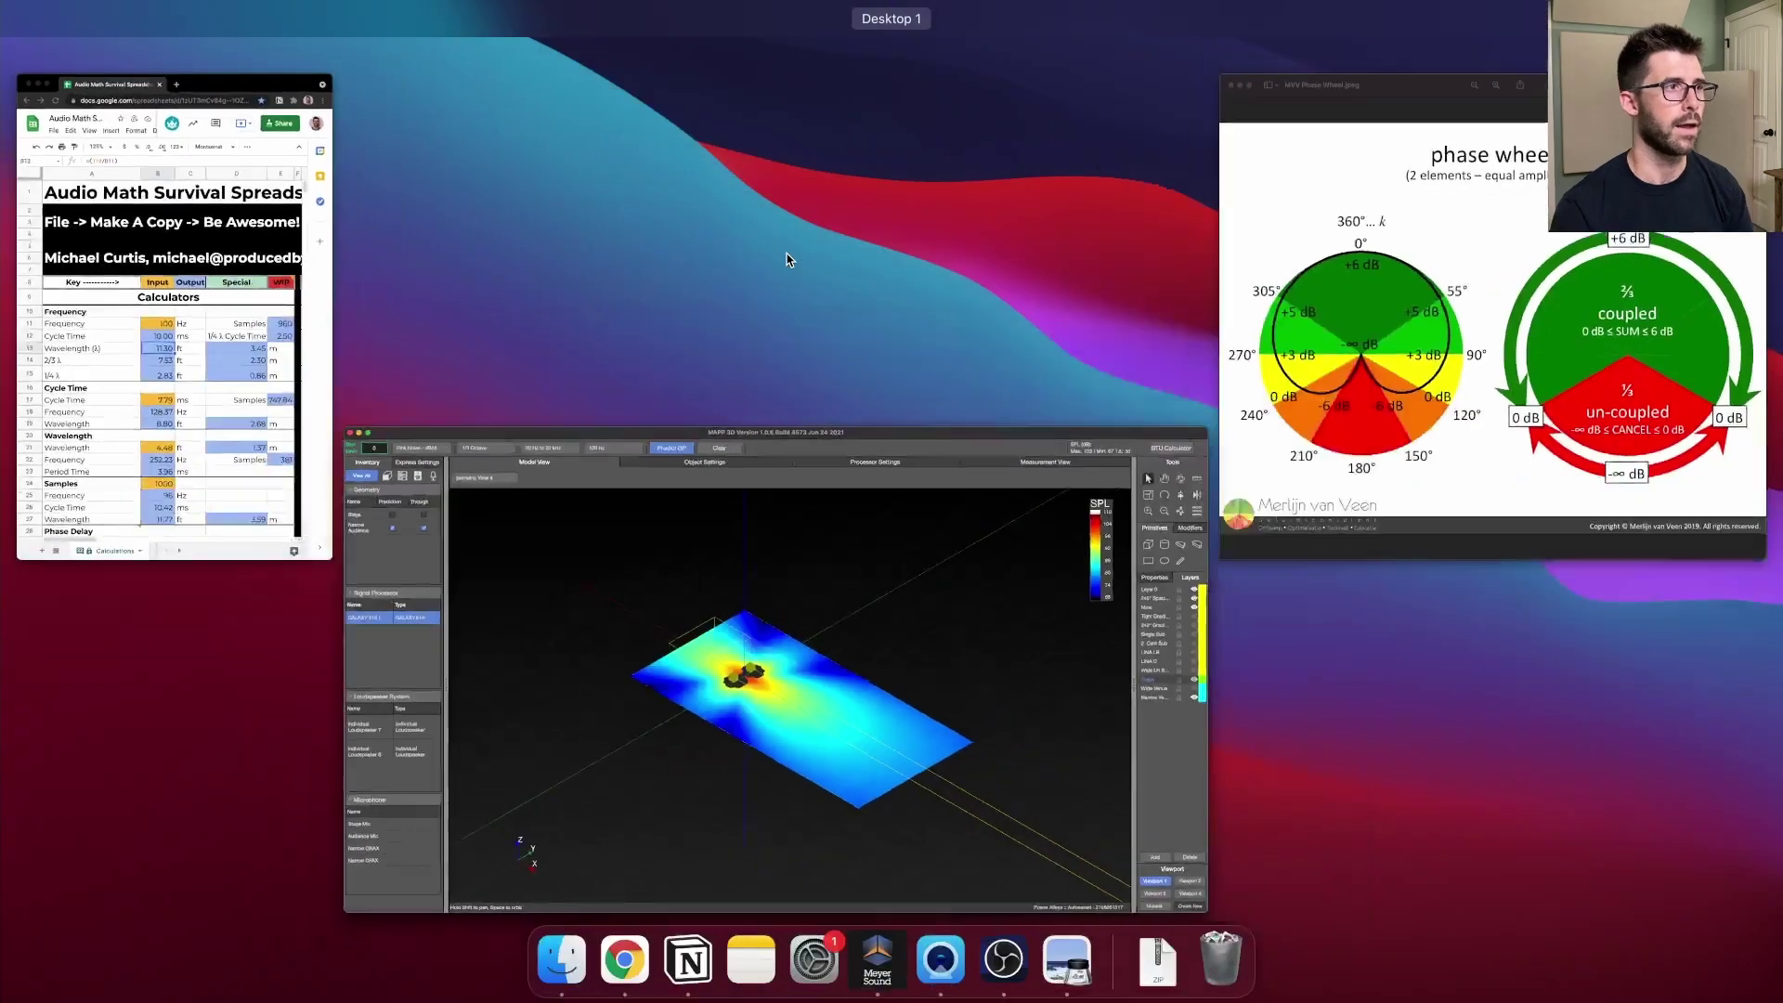
{"action": "left_click", "coordinate": [195, 375]}
{"action": "left_click", "coordinate": [290, 522]}
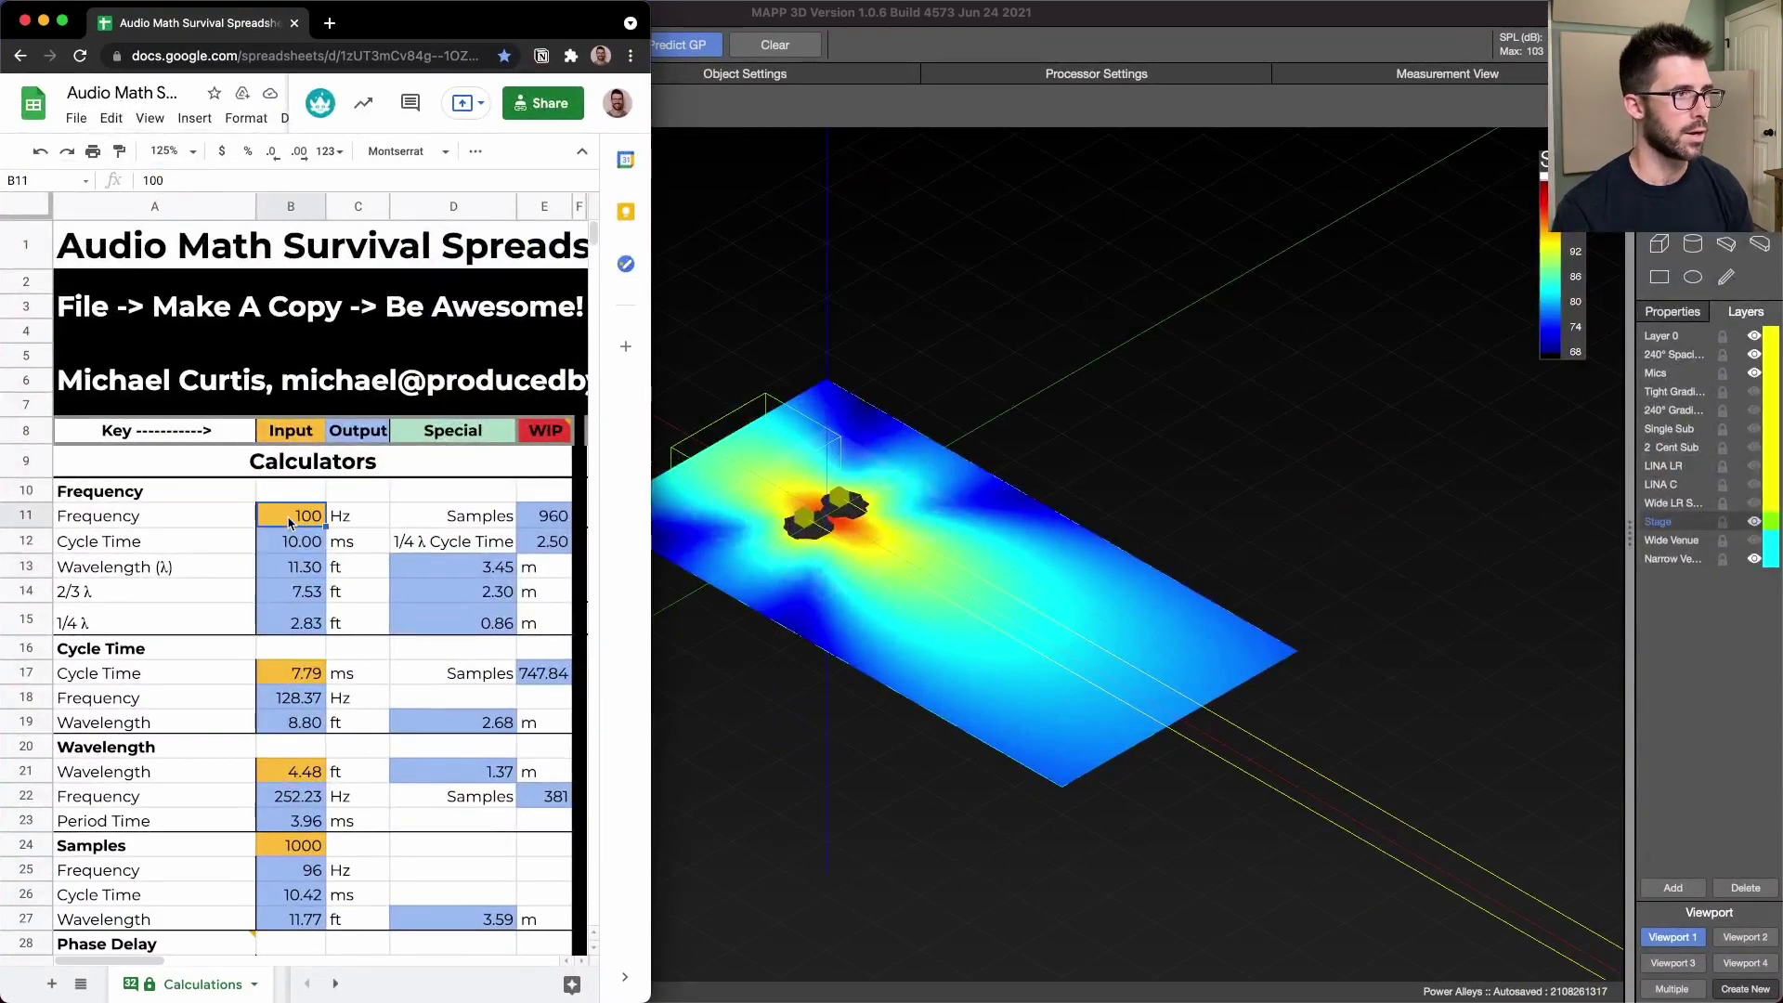
{"action": "key", "text": "Down"}
{"action": "key", "text": "Down"}
{"action": "key", "text": "Down"}
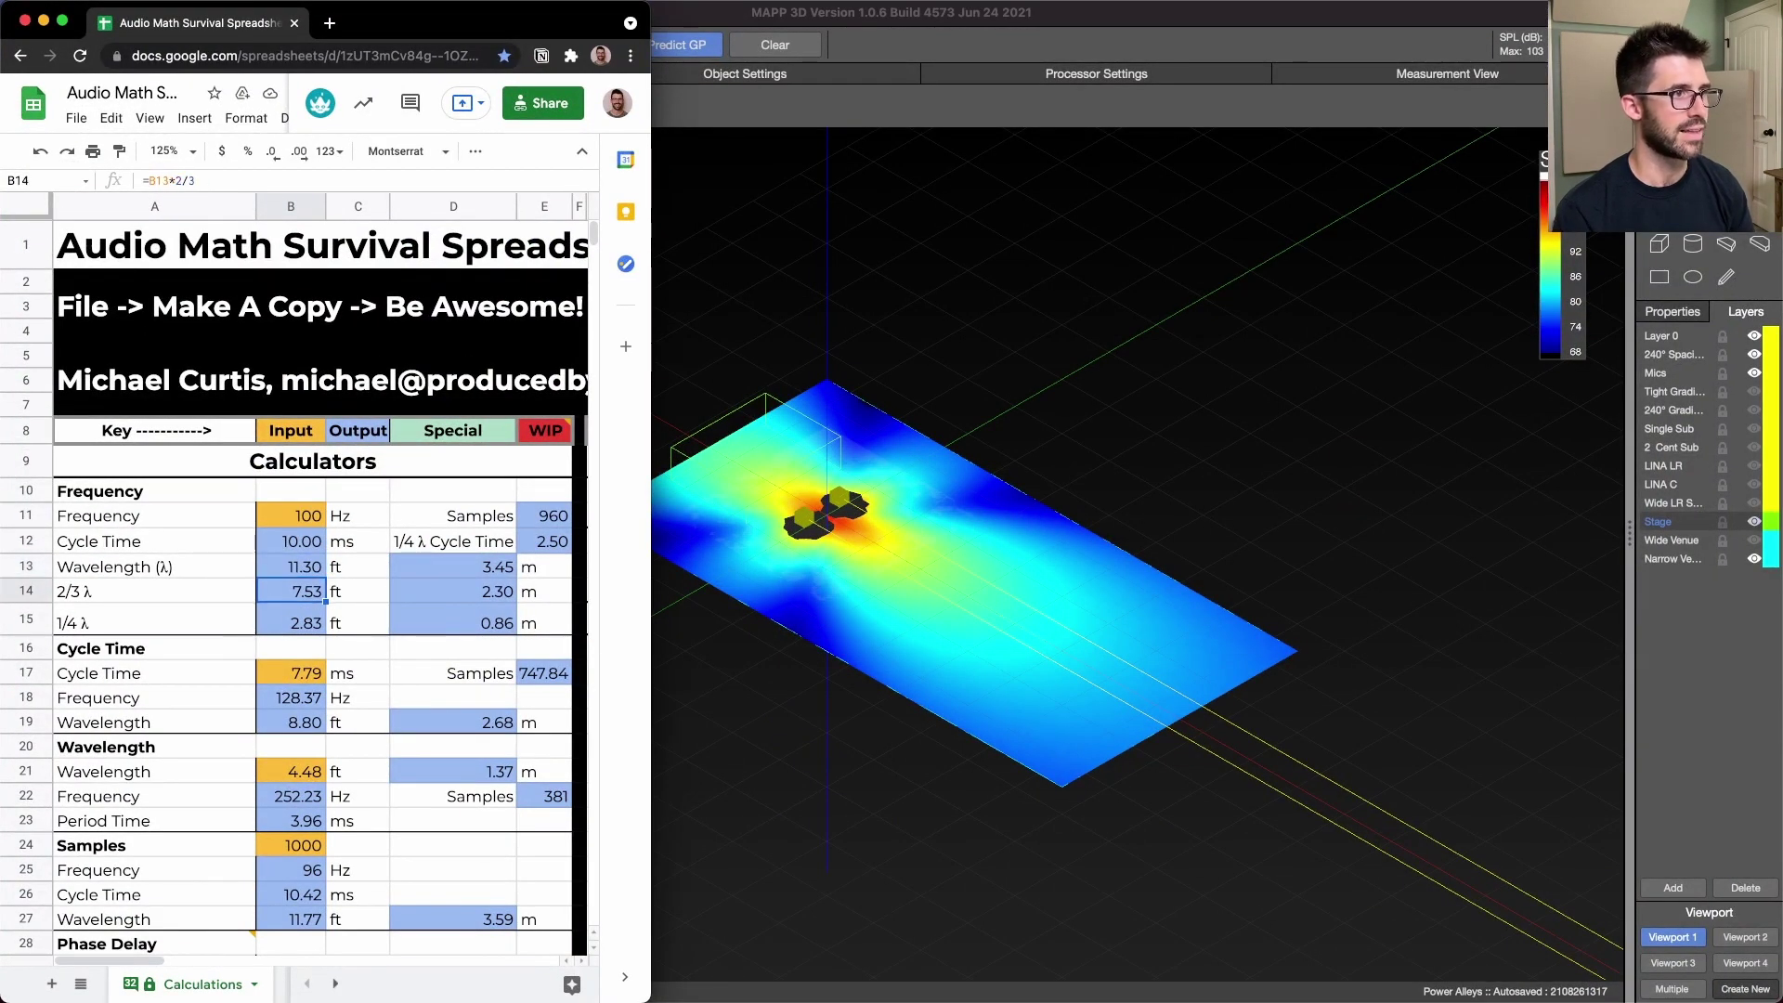
{"action": "key", "text": "ctrl+Up"}
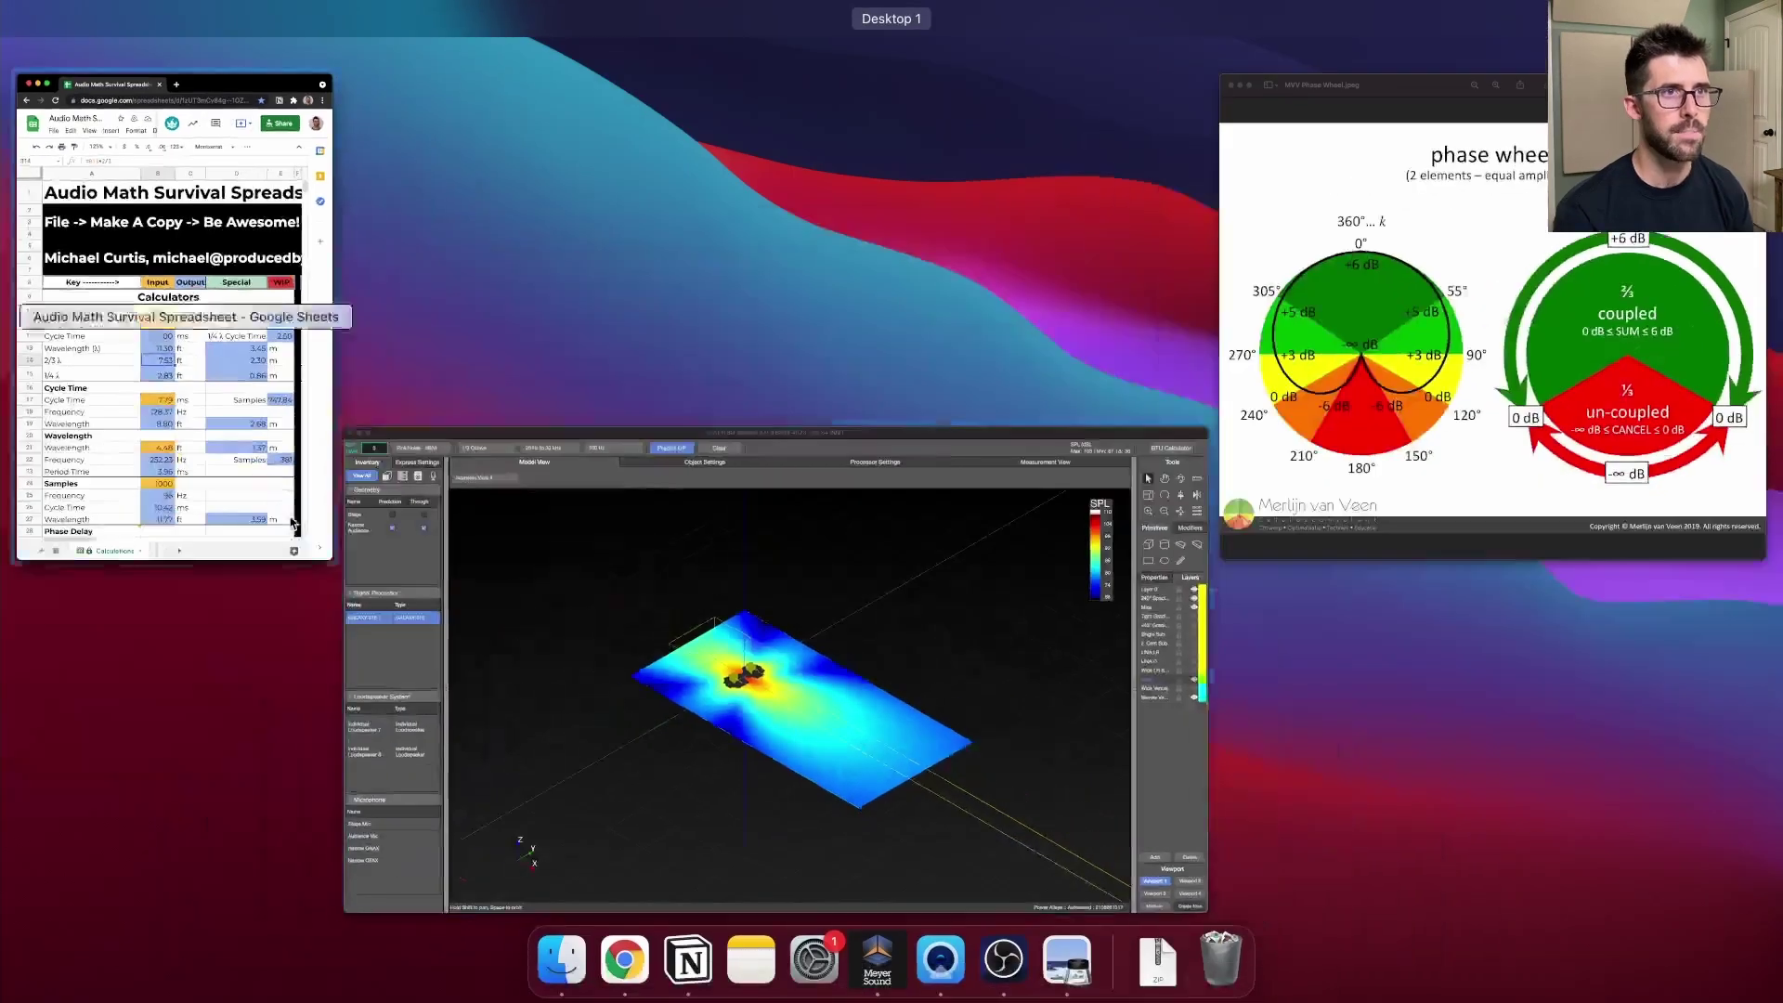
{"action": "left_click", "coordinate": [1492, 362]}
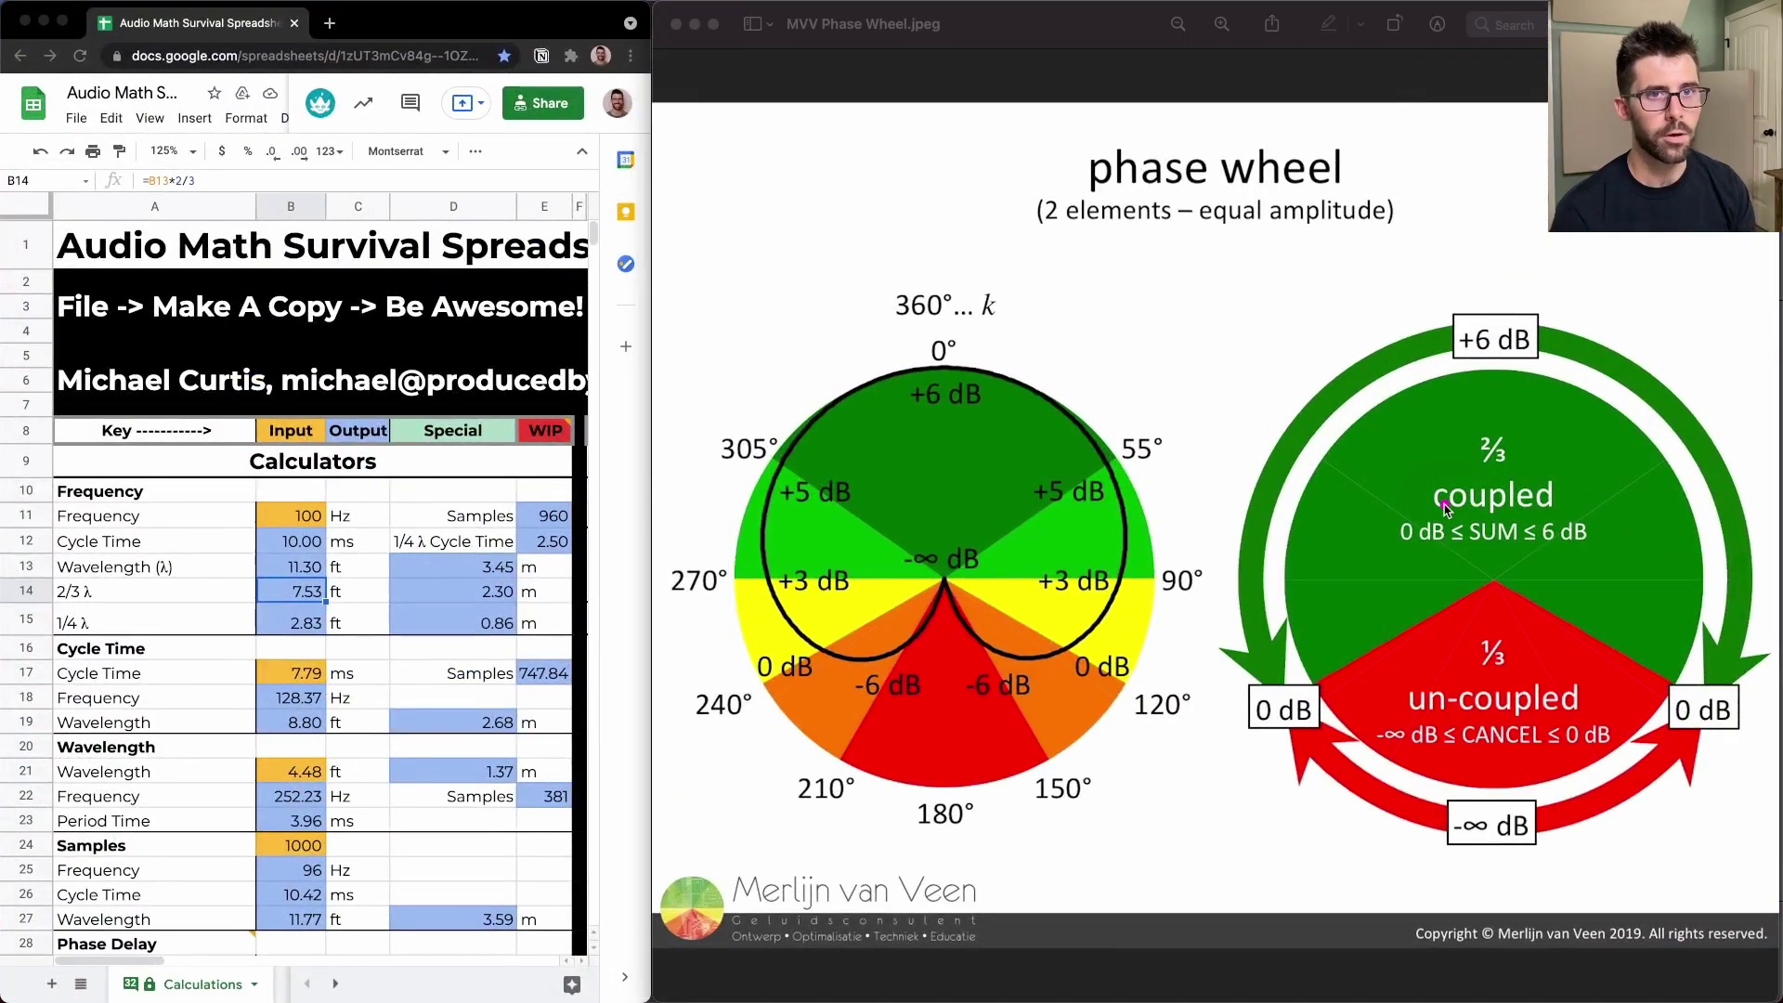
- Draw arrows to the phase wheel's un-coupled zone and its 0 dB edge, then return to MAPP 3D
{"action": "left_click_drag", "start_coordinate": [1492, 583], "coordinate": [1313, 687]}
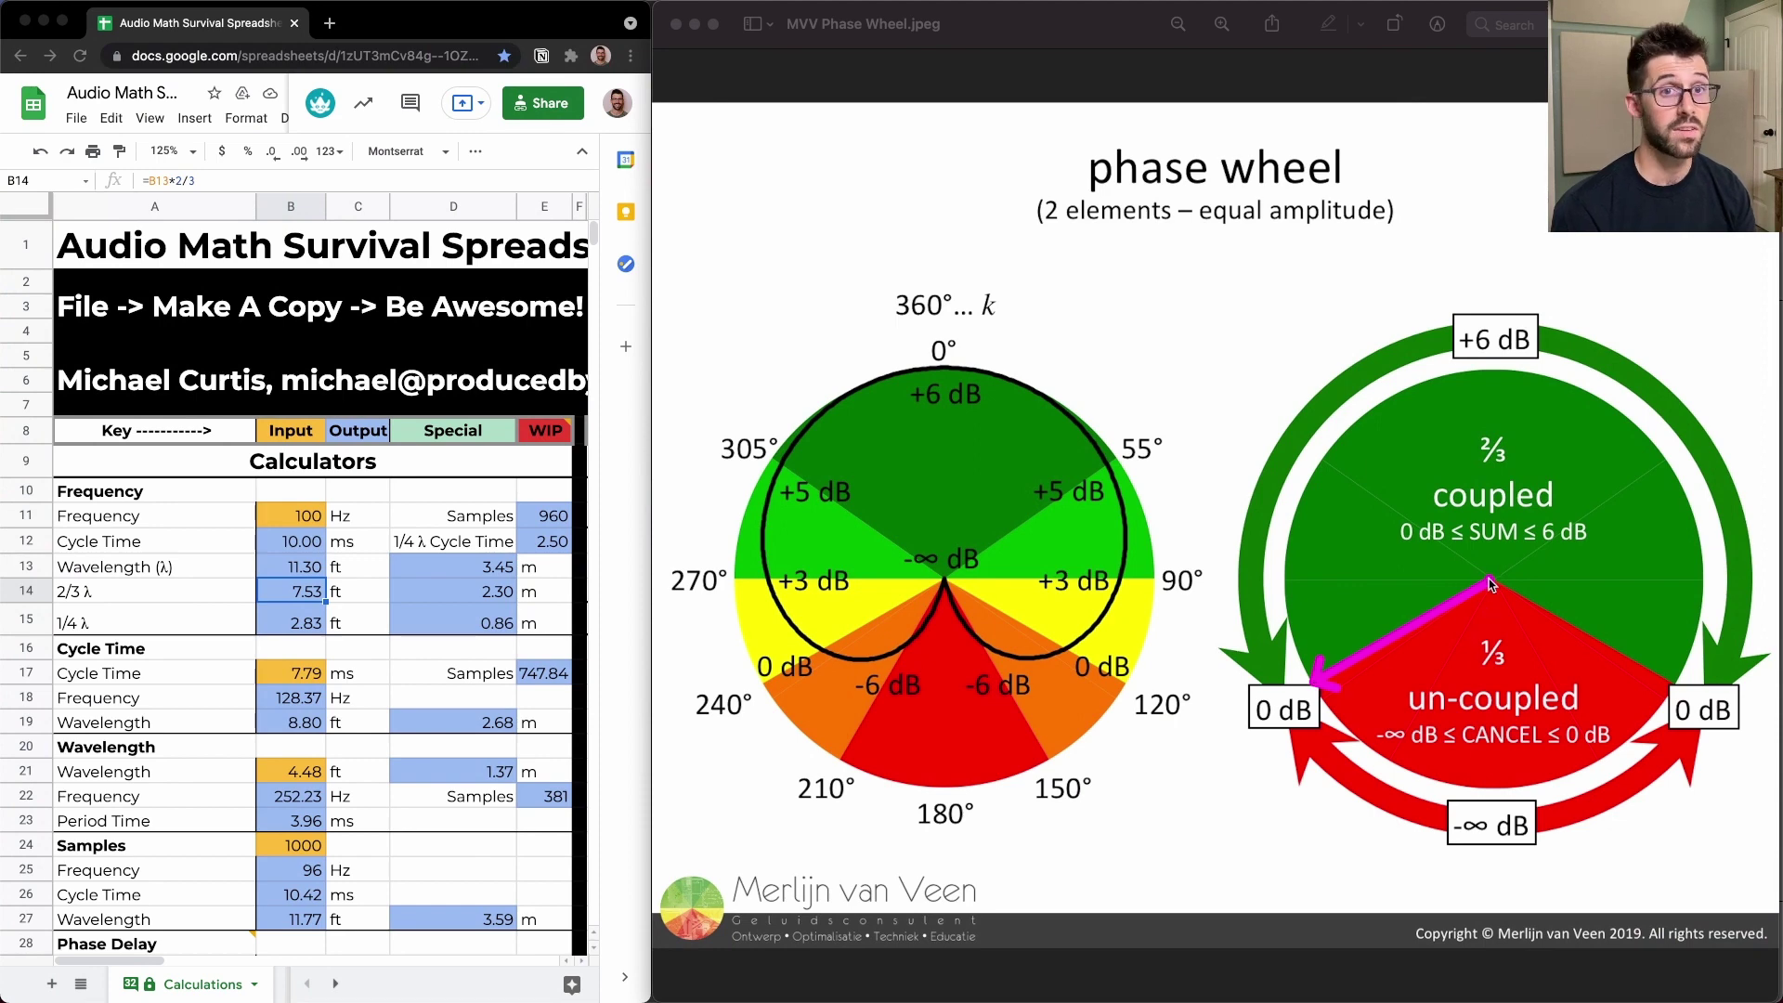
{"action": "left_click_drag", "start_coordinate": [1490, 580], "coordinate": [1679, 689]}
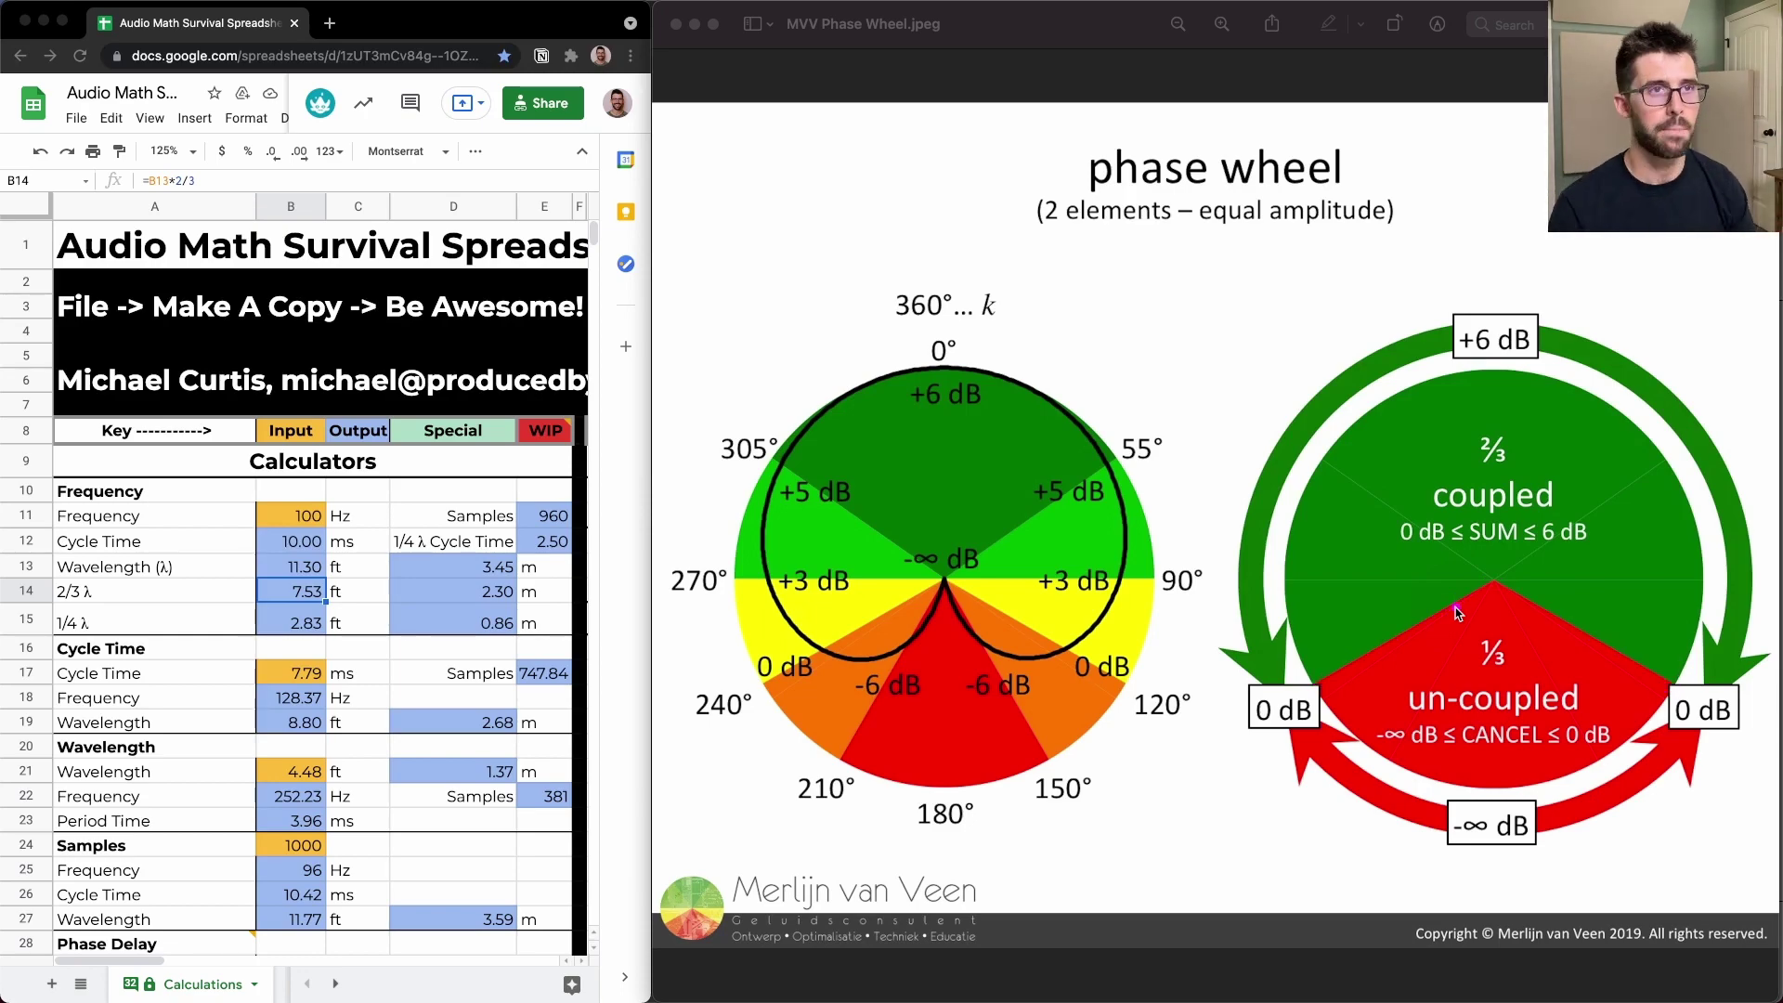
{"action": "key", "text": "ctrl+Up"}
{"action": "left_click", "coordinate": [963, 410]}
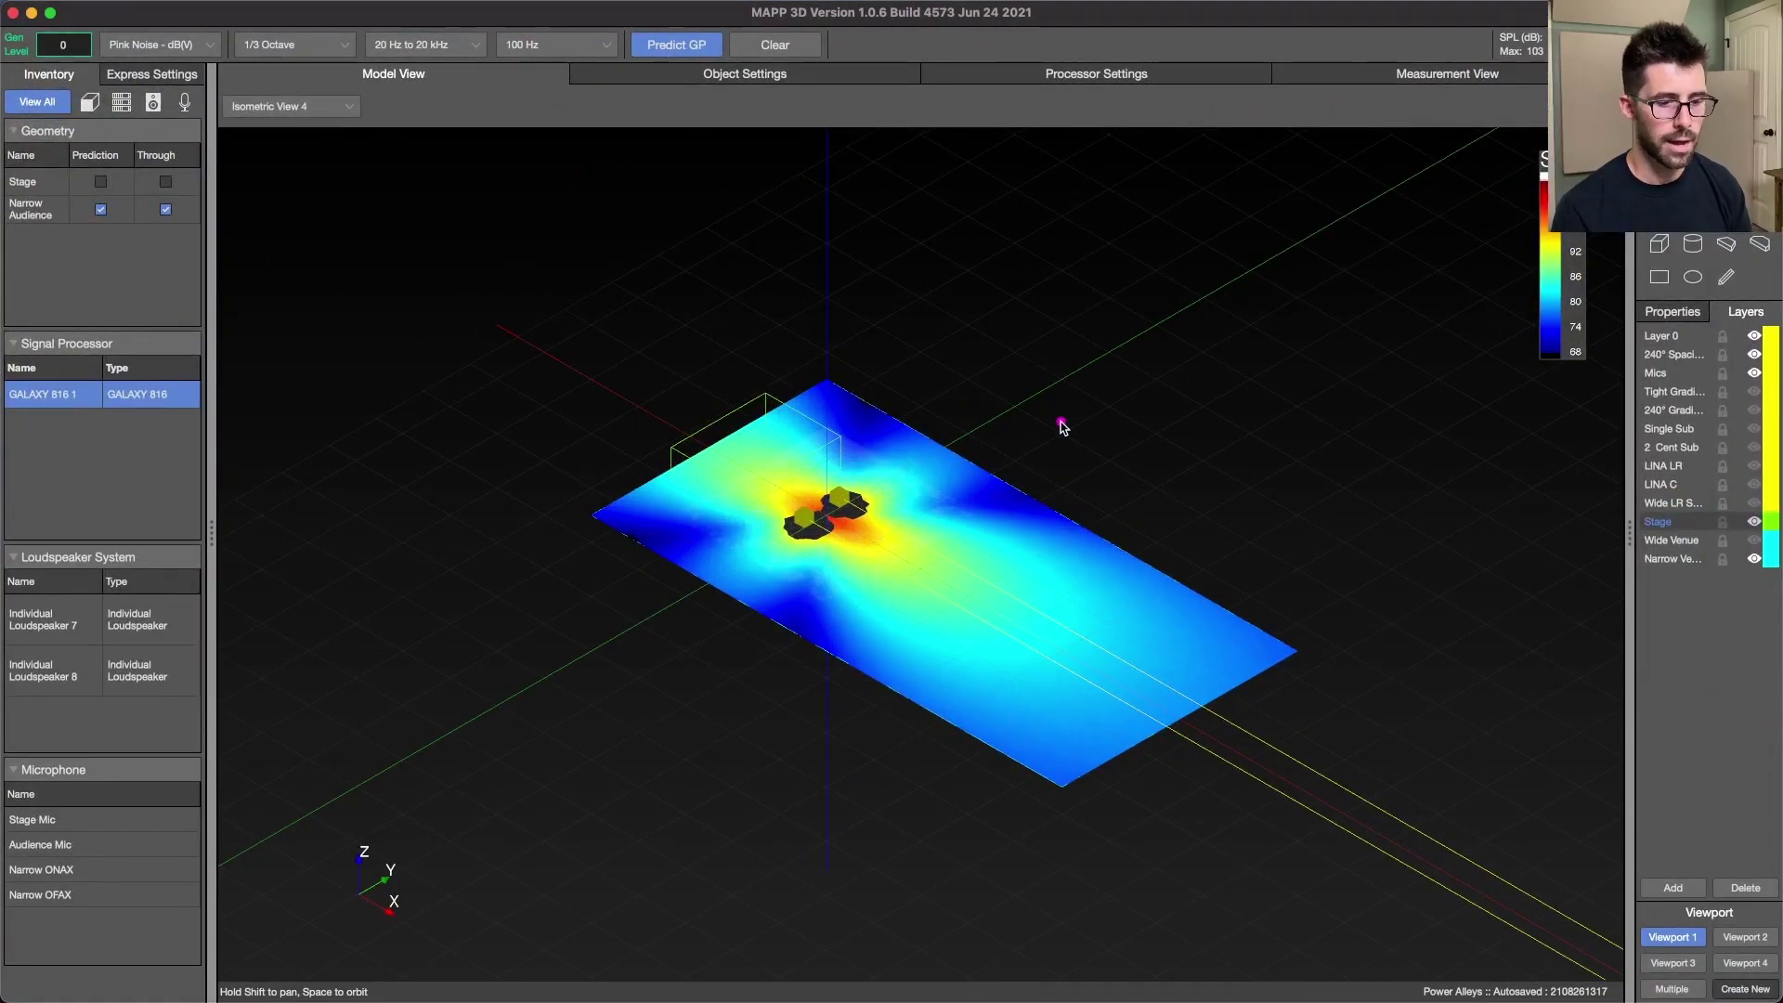
- Clear the prediction, mark the Narrow ONAX and OFAX mic positions, and view their frequency responses
{"action": "left_click", "coordinate": [770, 45]}
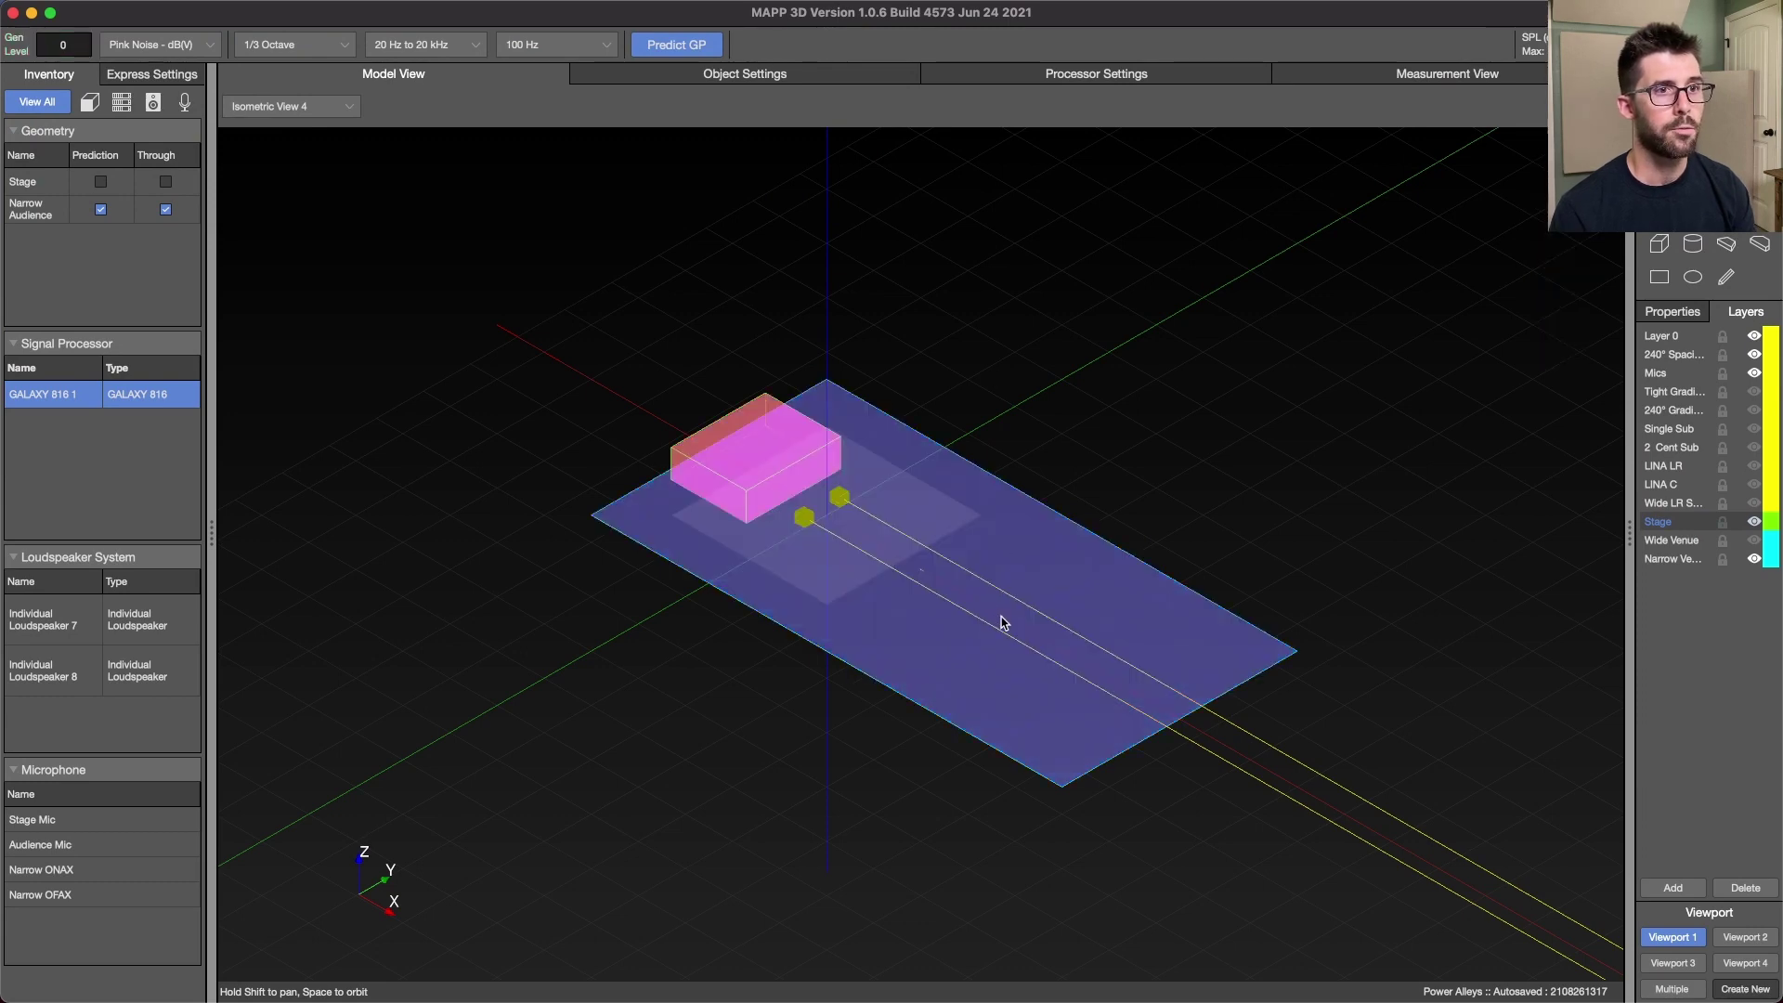
{"action": "left_click_drag", "start_coordinate": [975, 587], "coordinate": [1033, 648]}
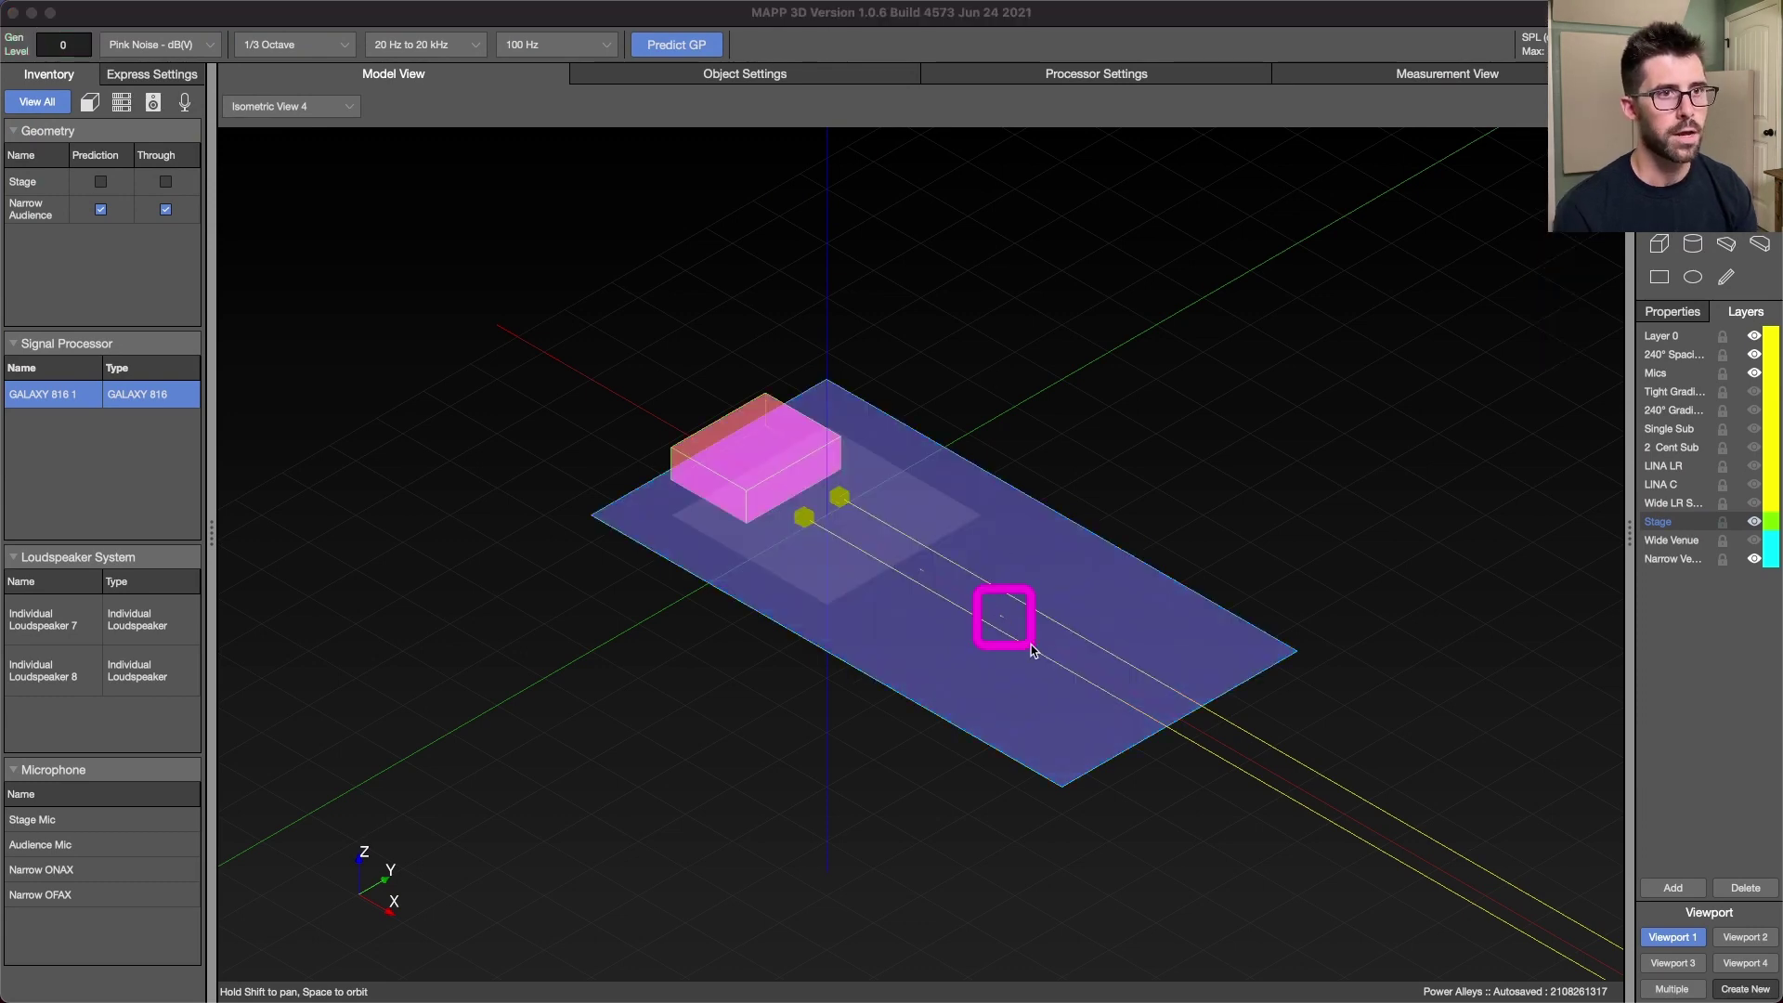
{"action": "left_click_drag", "start_coordinate": [1093, 522], "coordinate": [1148, 572]}
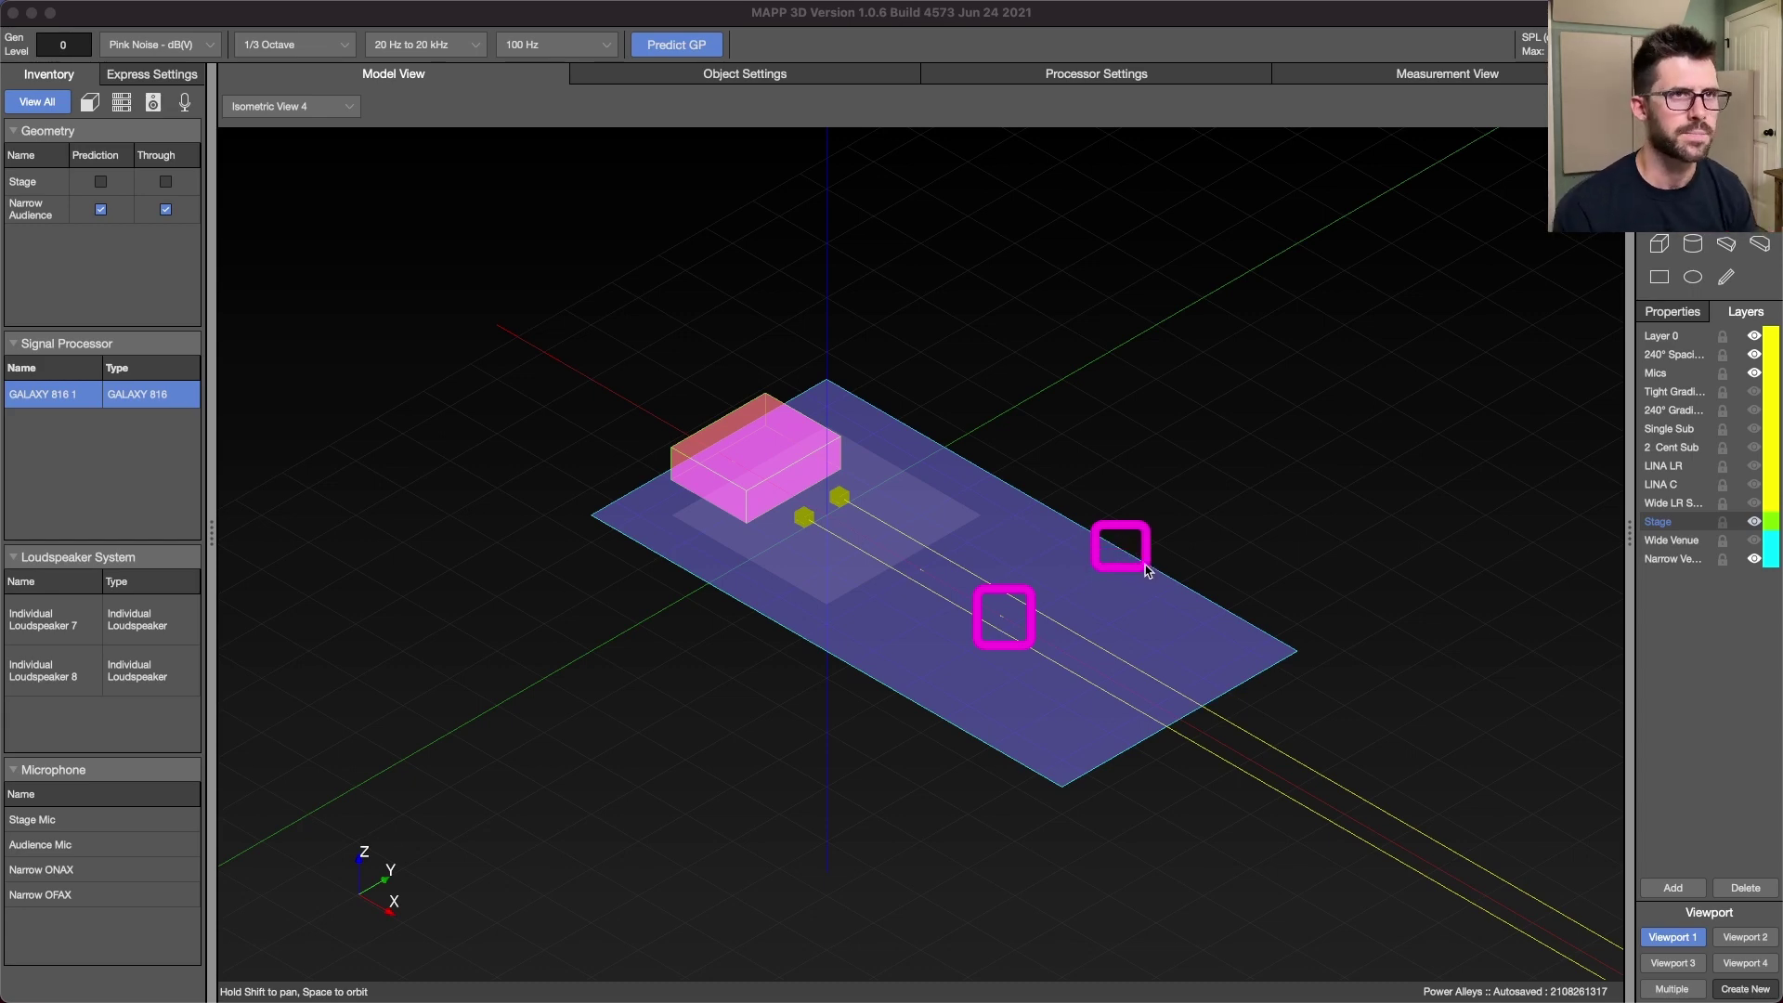
{"action": "left_click", "coordinate": [1332, 239]}
{"action": "key", "text": "Escape"}
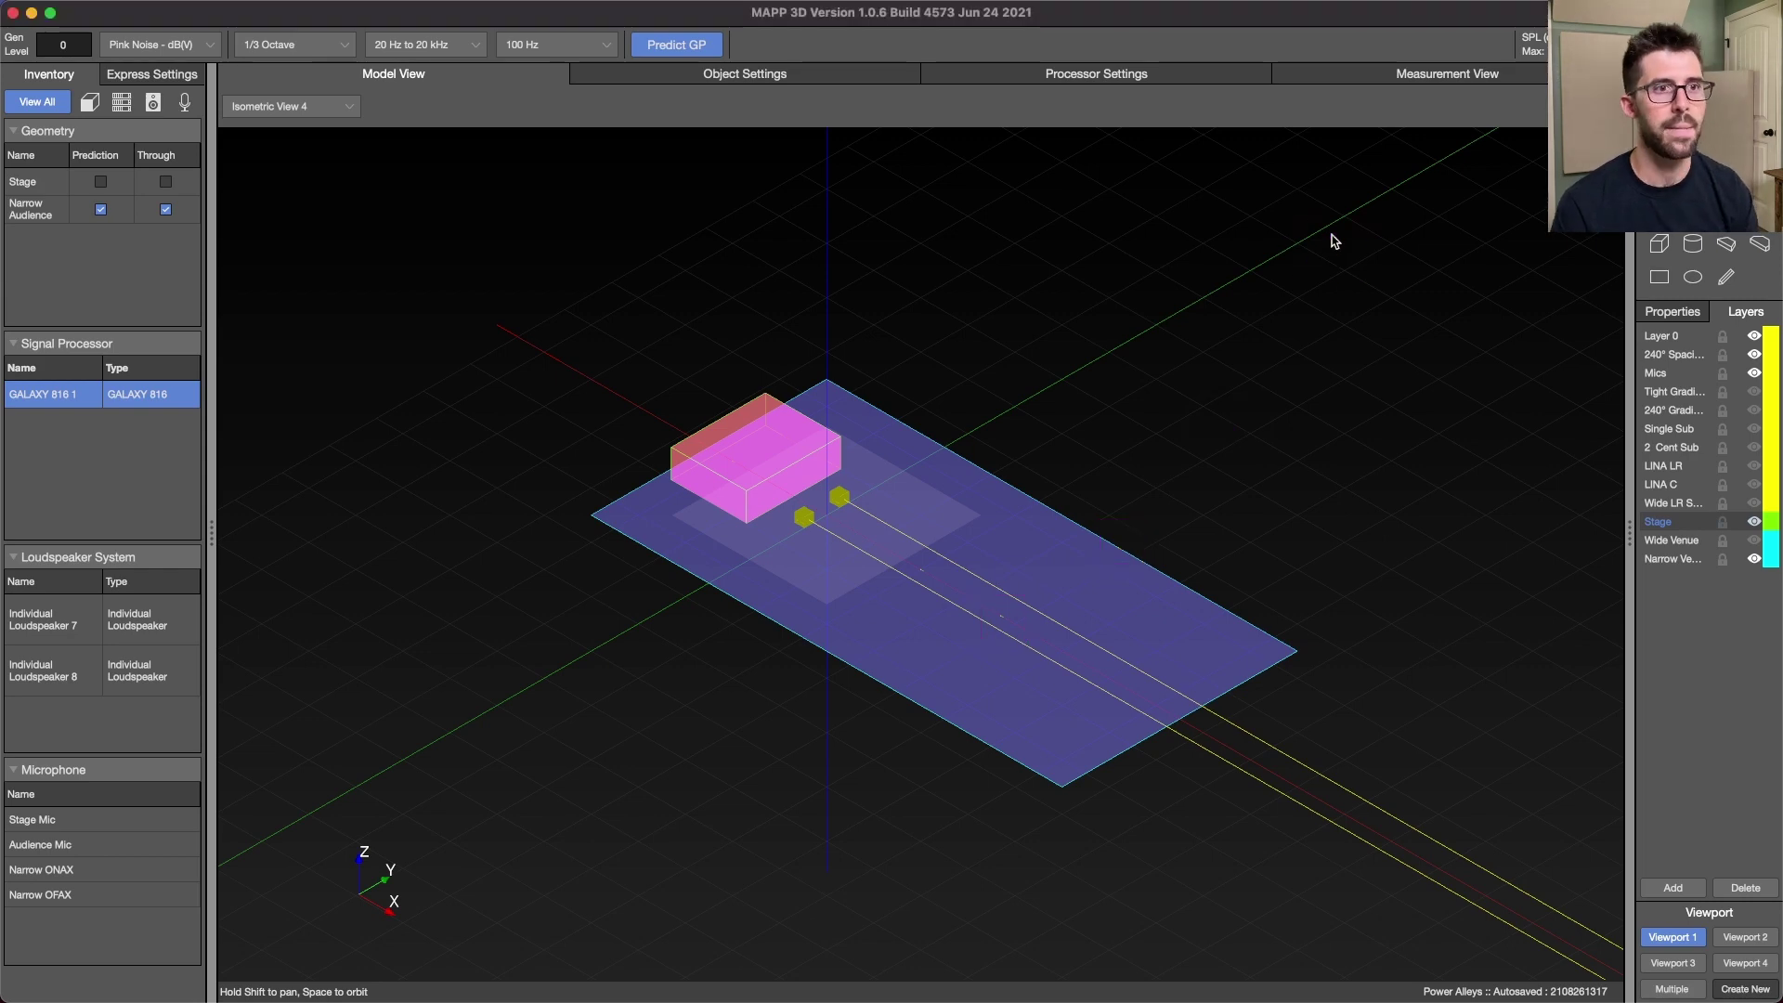
{"action": "left_click", "coordinate": [1413, 78]}
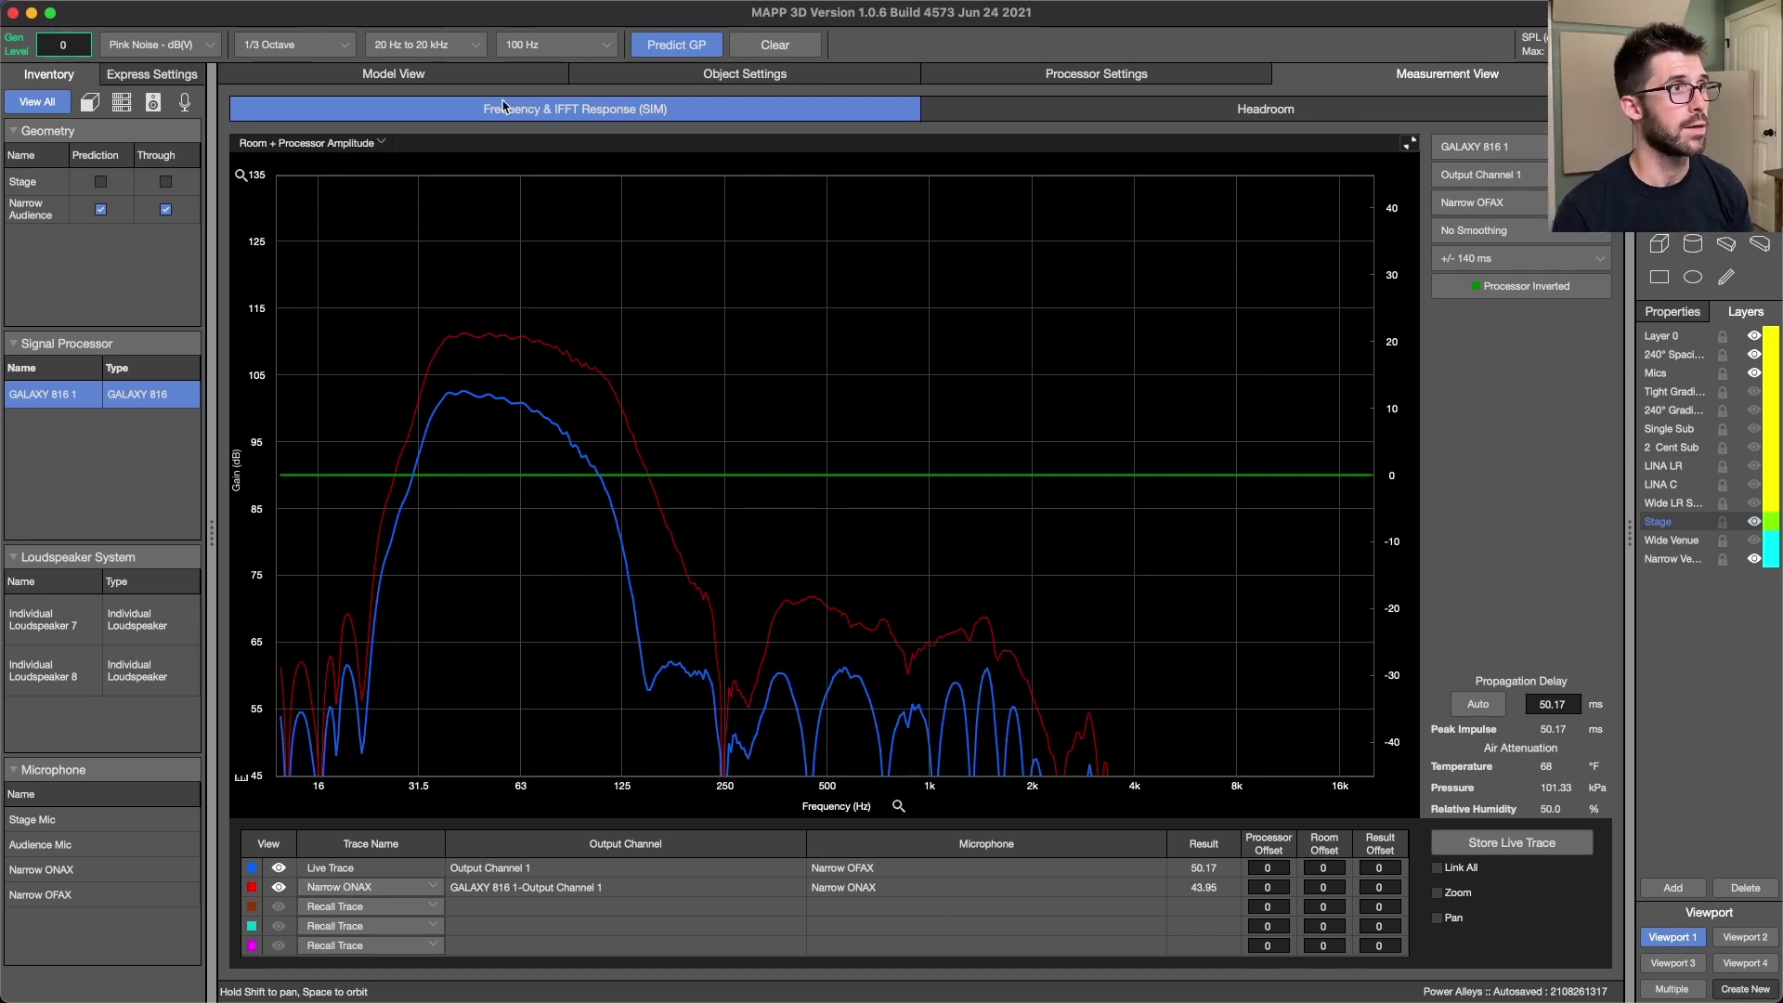
- Switch back to the Model View of the narrow venue with the spaced subs
{"action": "left_click", "coordinate": [485, 76]}
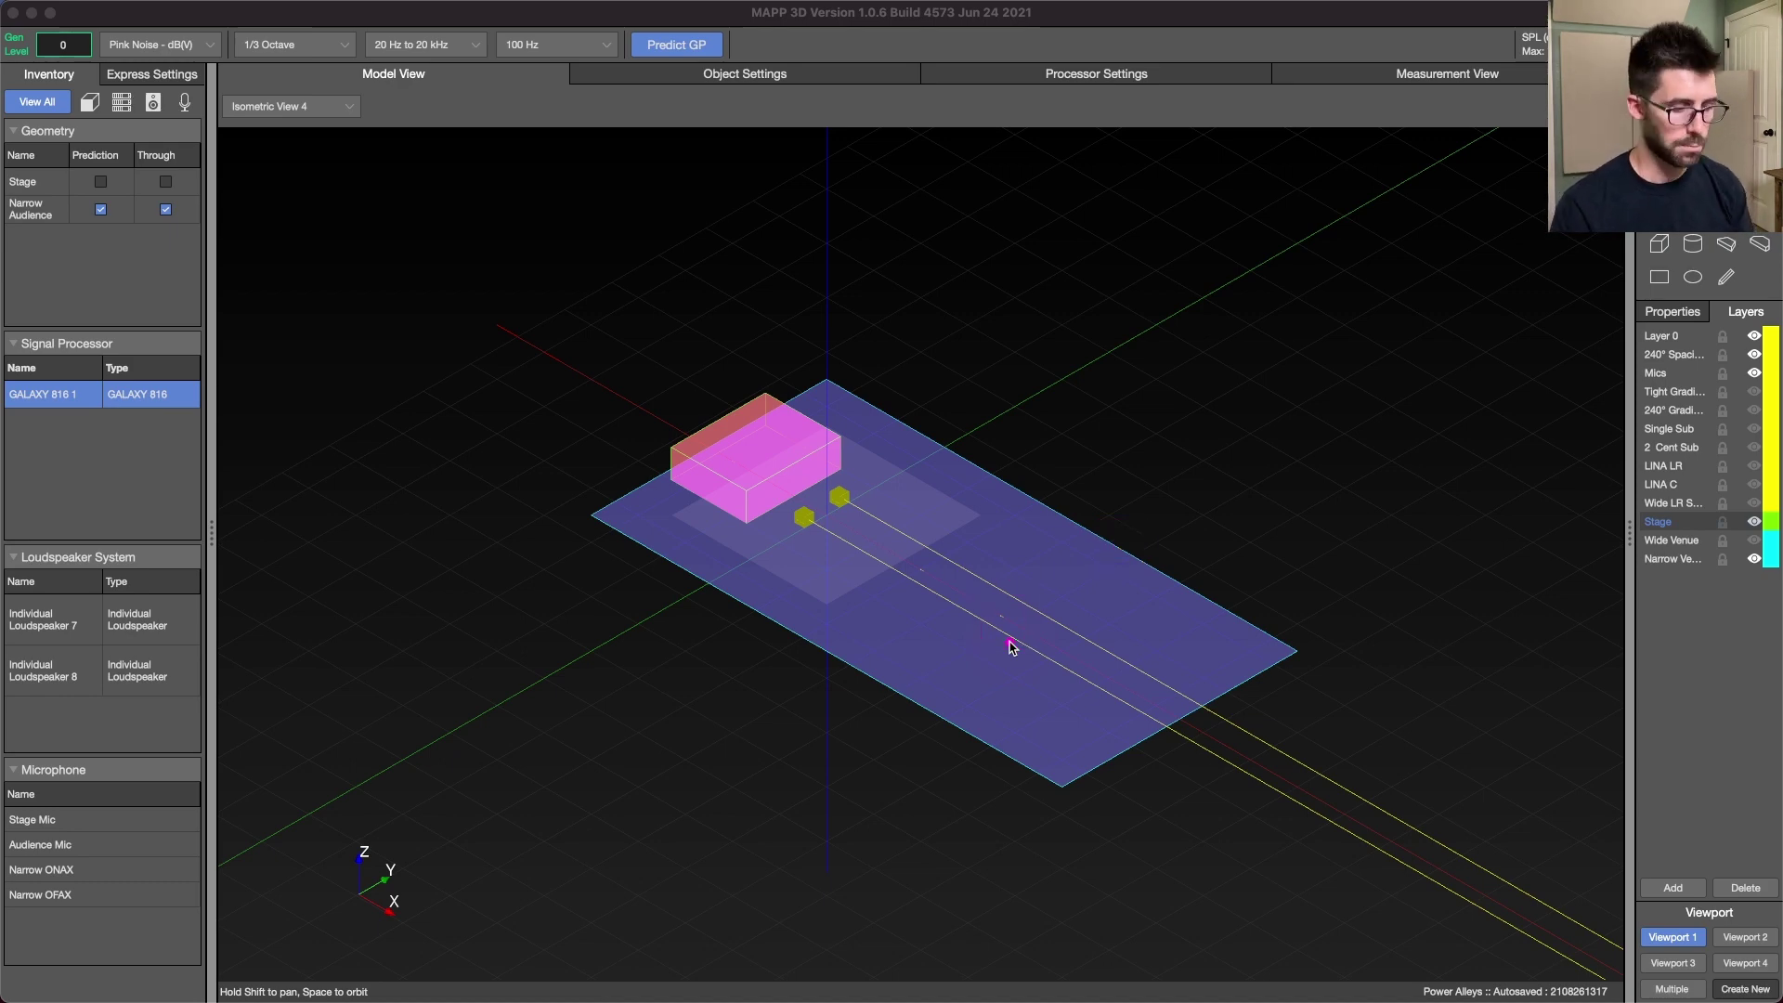
- Show 2 Cent Sub, hide 240° Spacing, run the 100 Hz prediction, then clear it
{"action": "left_click", "coordinate": [1010, 645]}
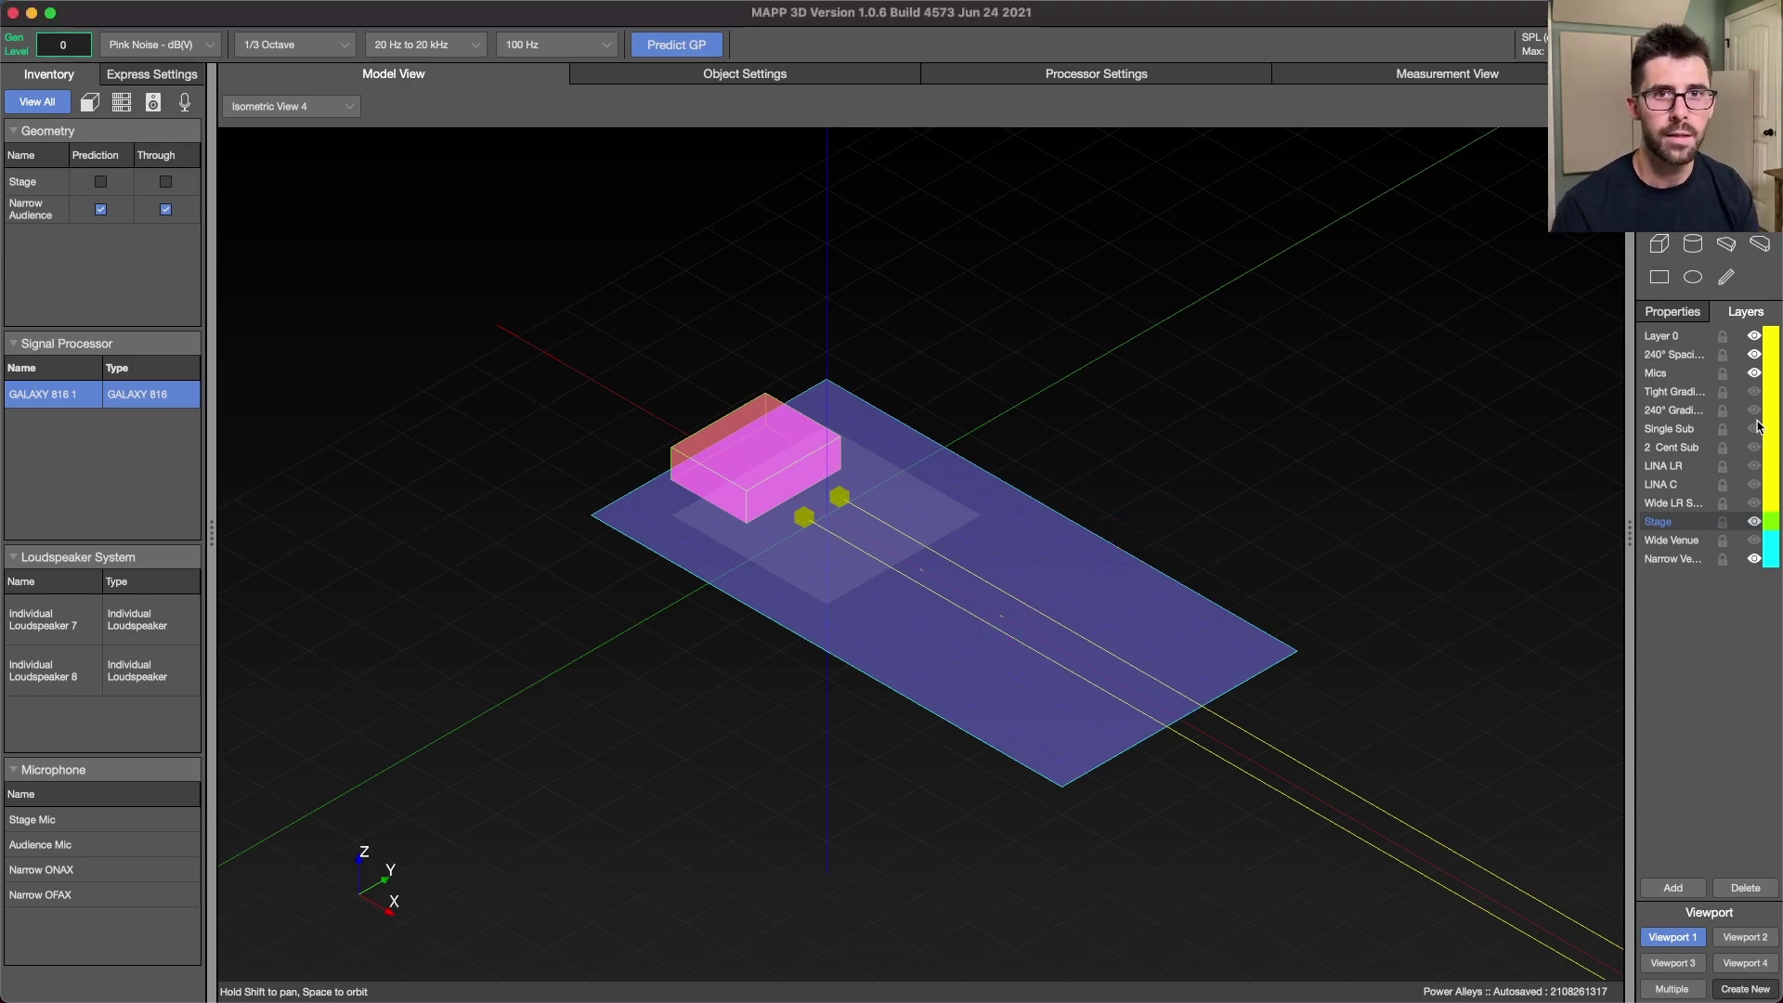
{"action": "left_click", "coordinate": [1754, 446]}
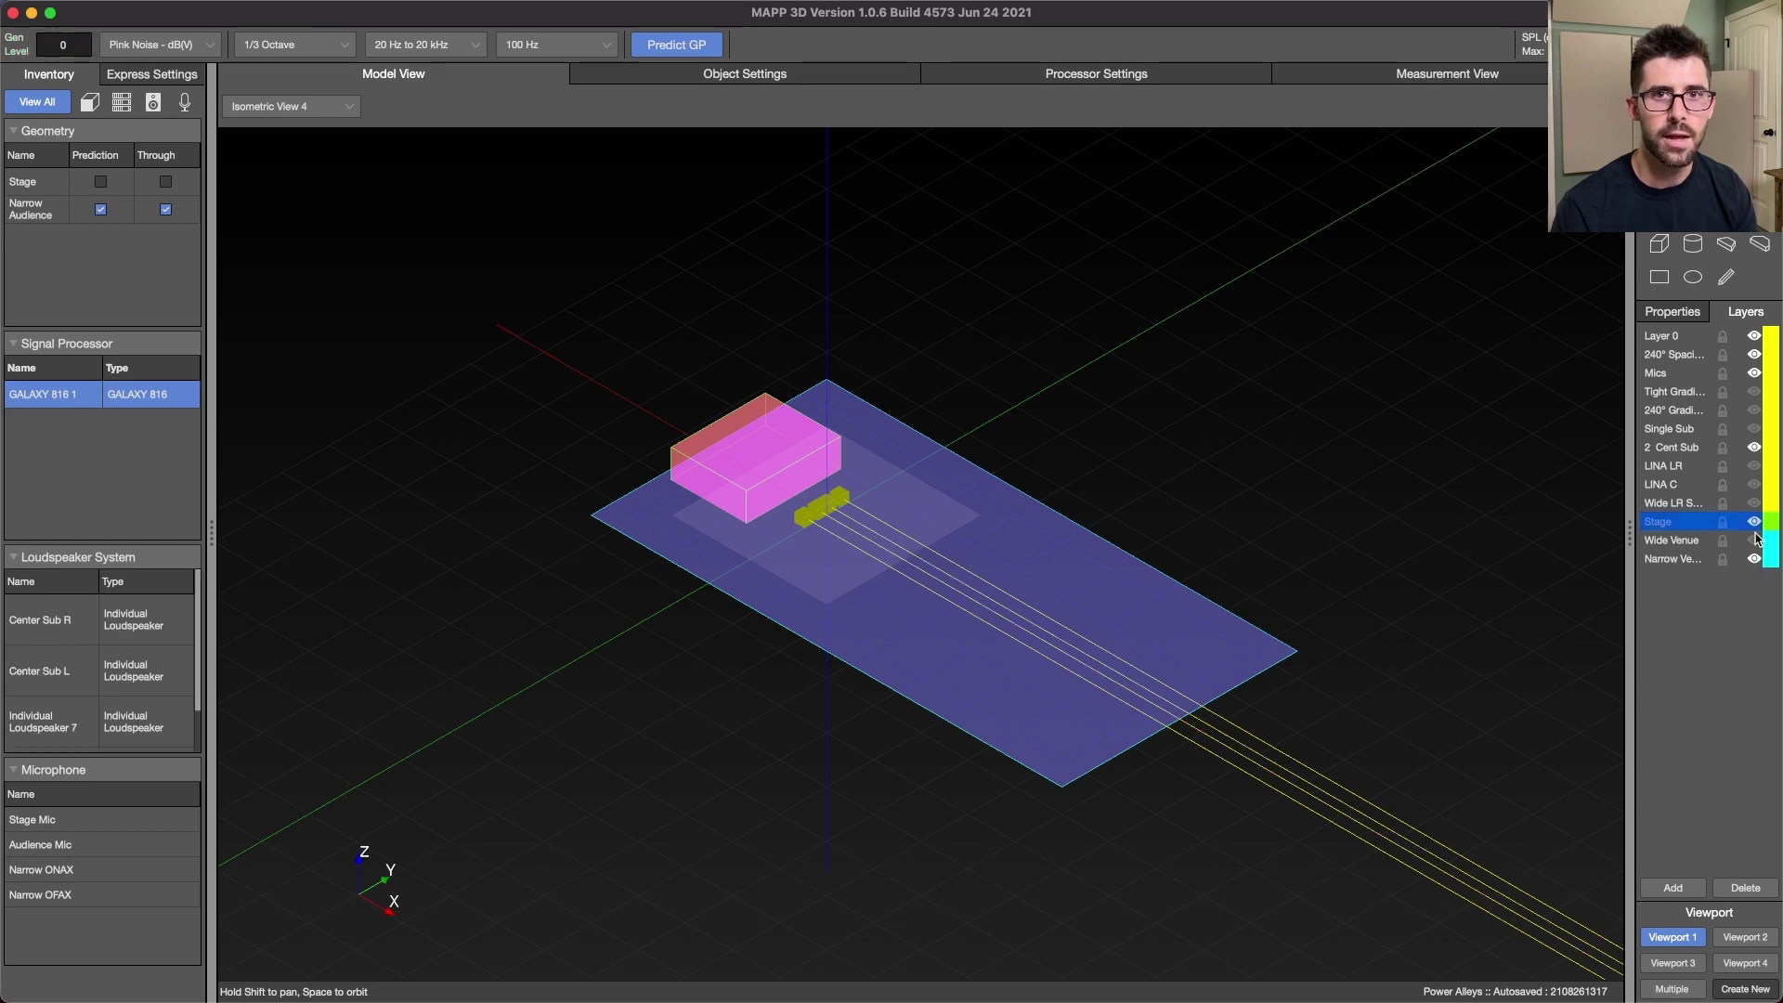
{"action": "left_click", "coordinate": [1754, 354]}
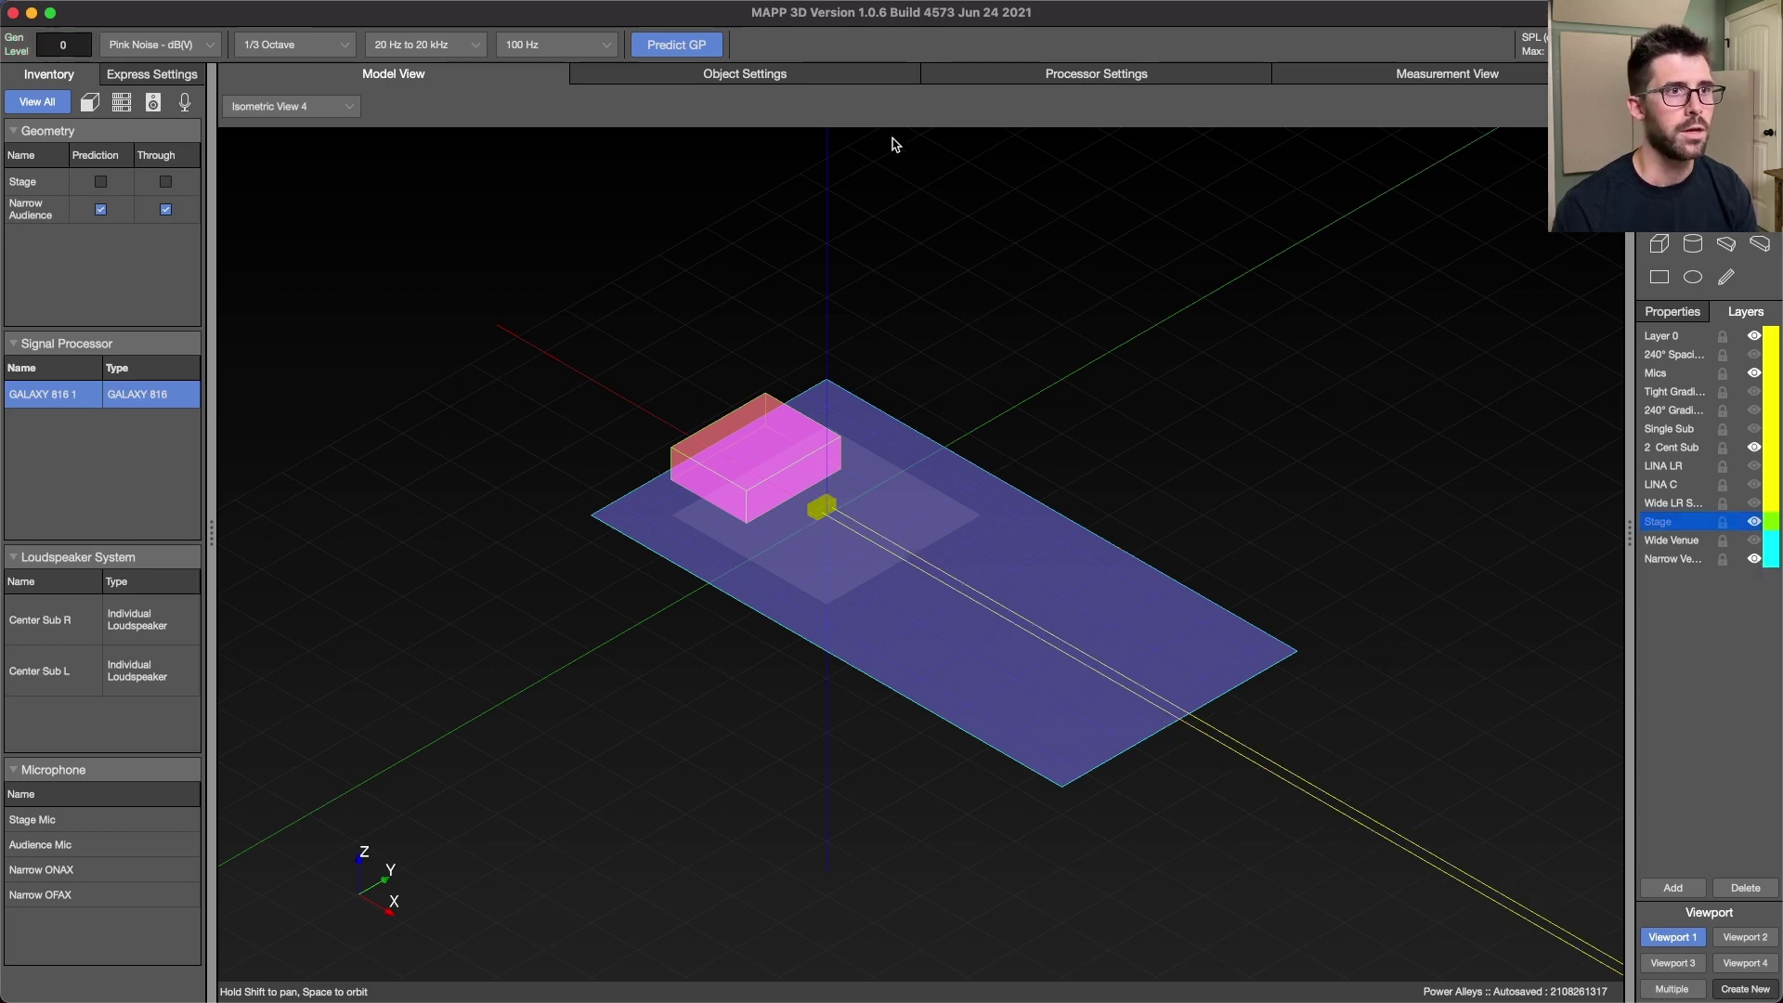
{"action": "left_click", "coordinate": [704, 45]}
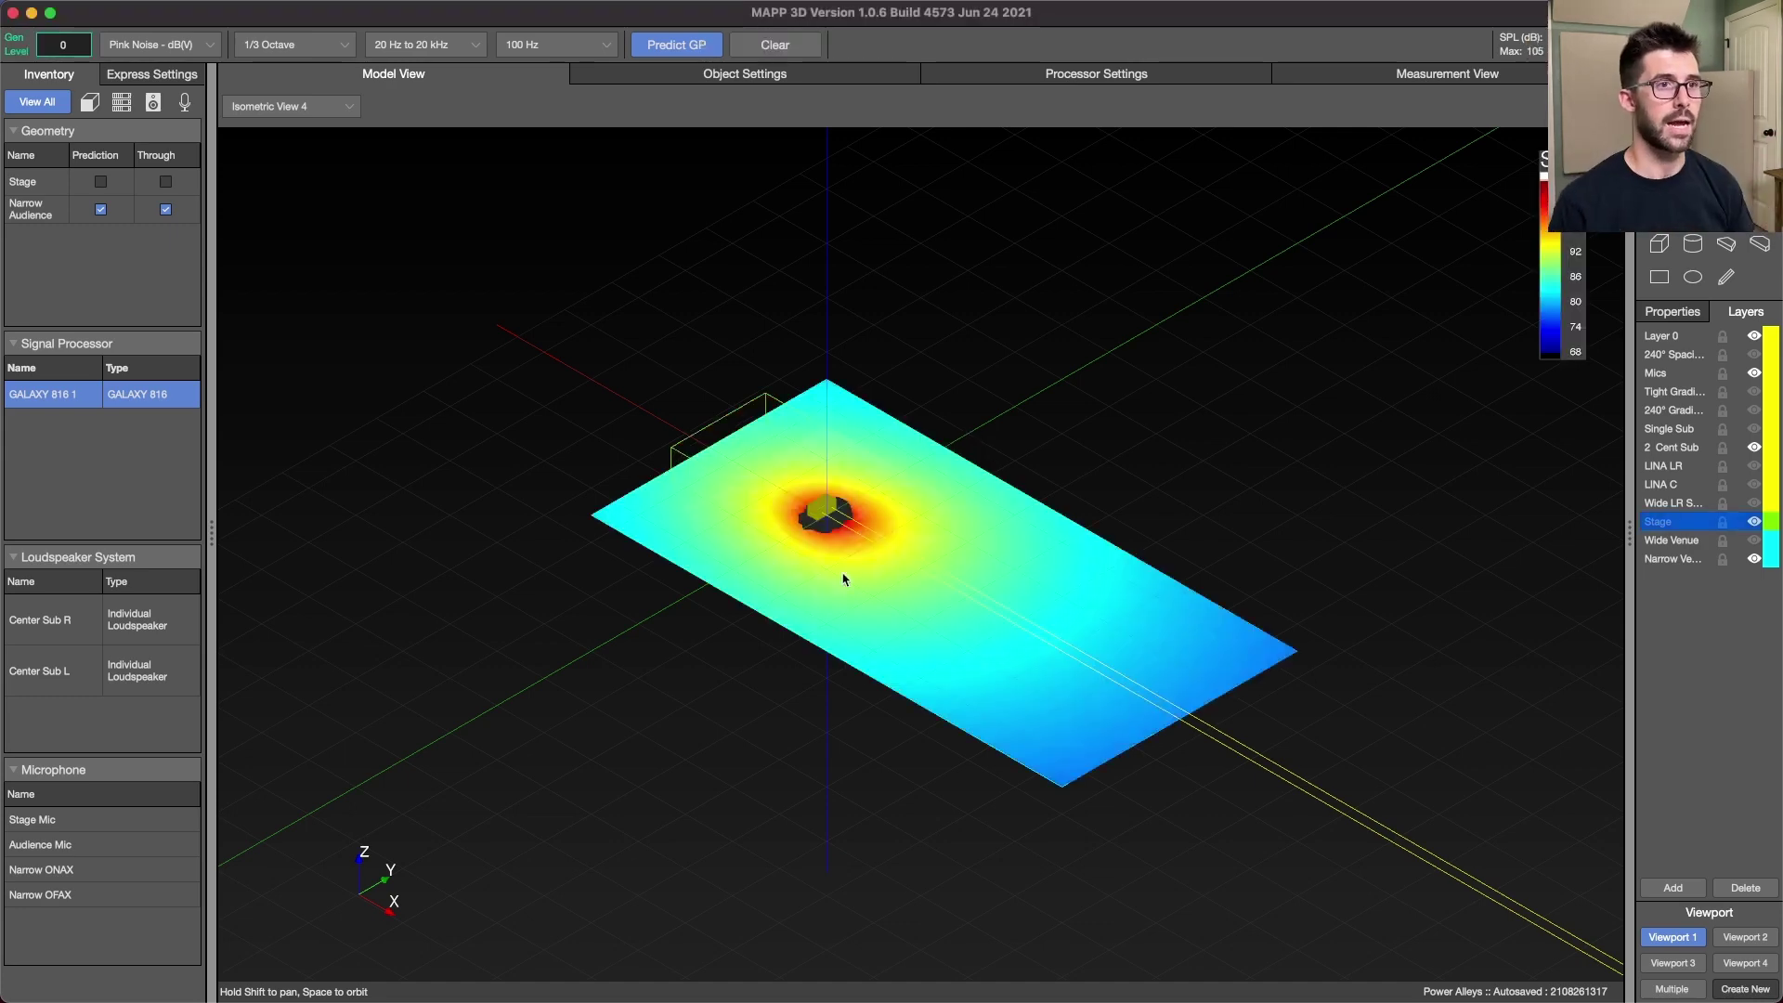
{"action": "left_click", "coordinate": [804, 47]}
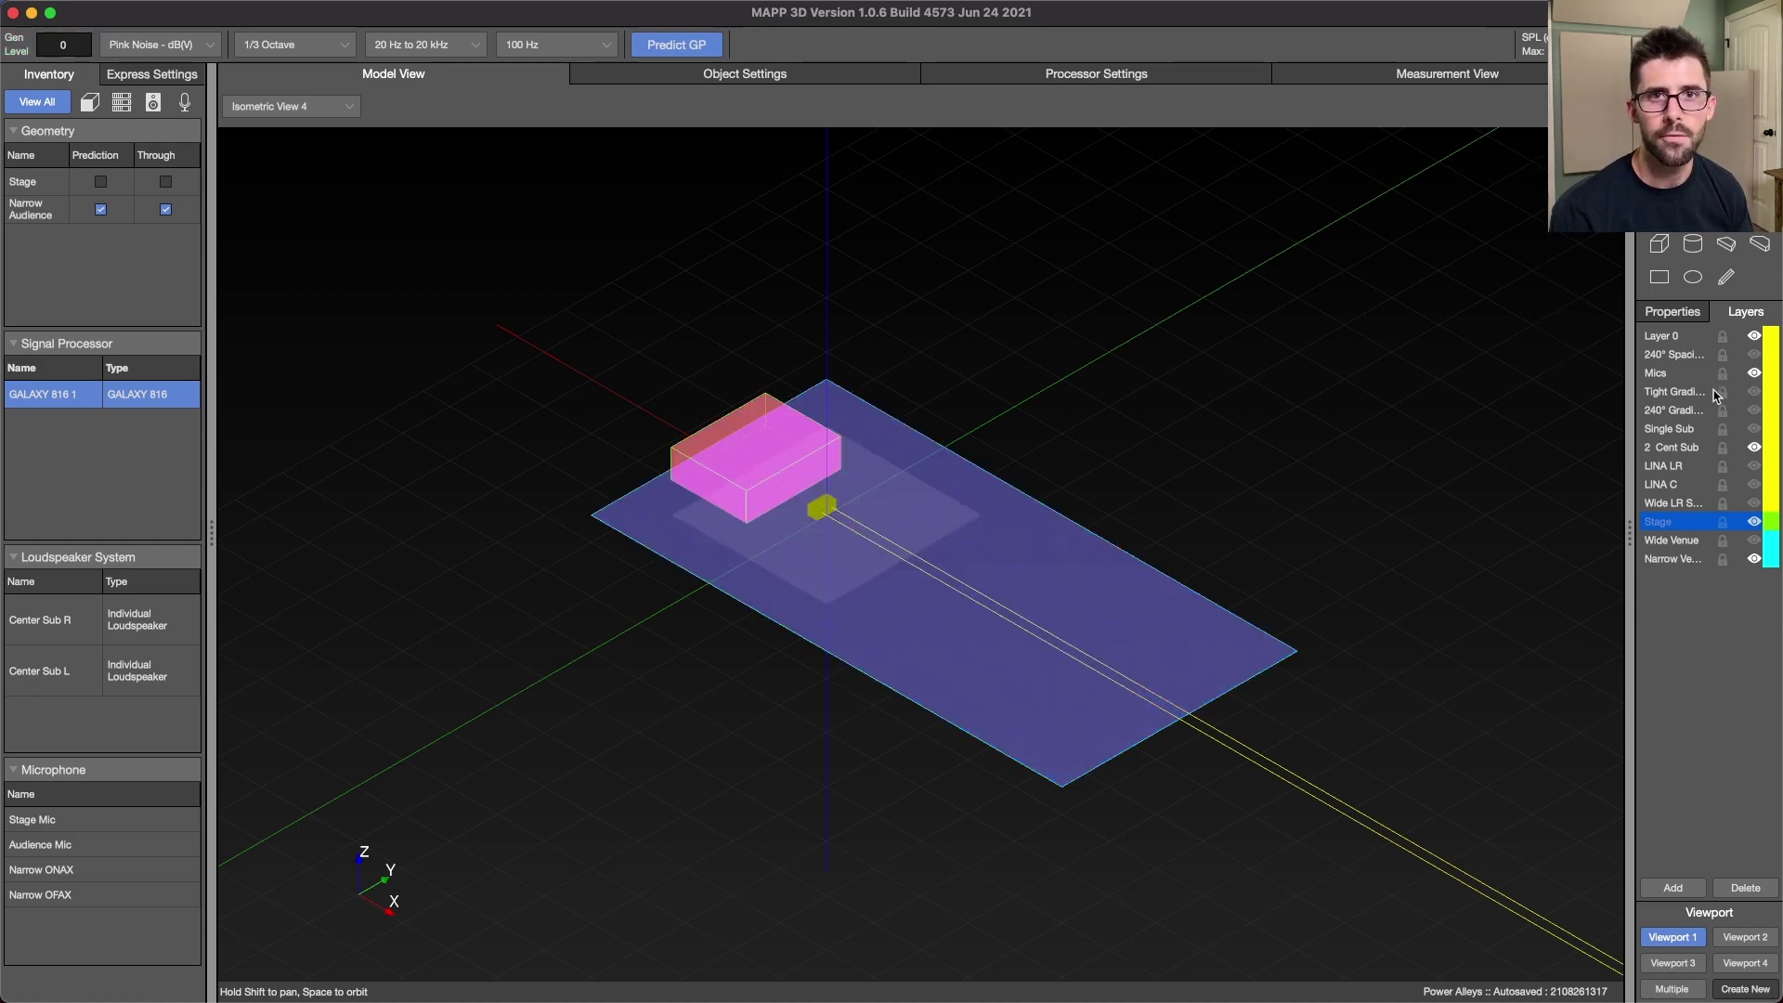
- Swap back to the 240° spaced subs and predict them, then show the wide venue's Tight Gradient subs
{"action": "left_click", "coordinate": [1754, 410]}
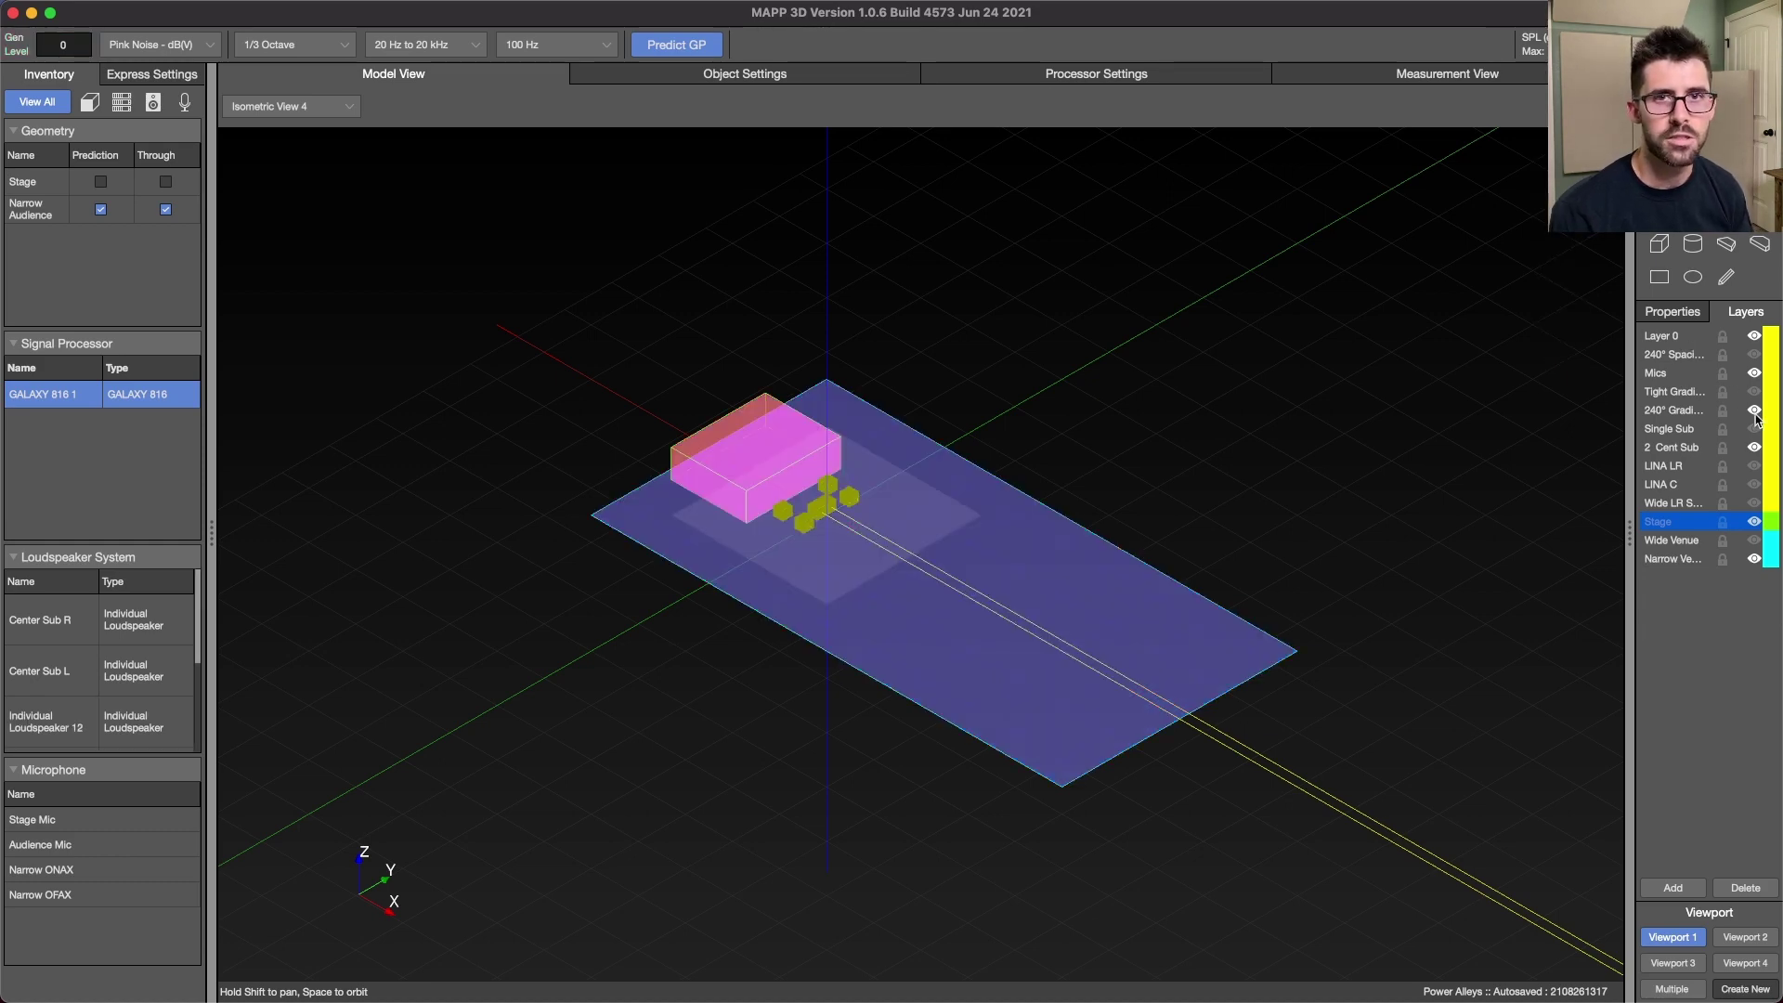
{"action": "left_click", "coordinate": [1754, 410]}
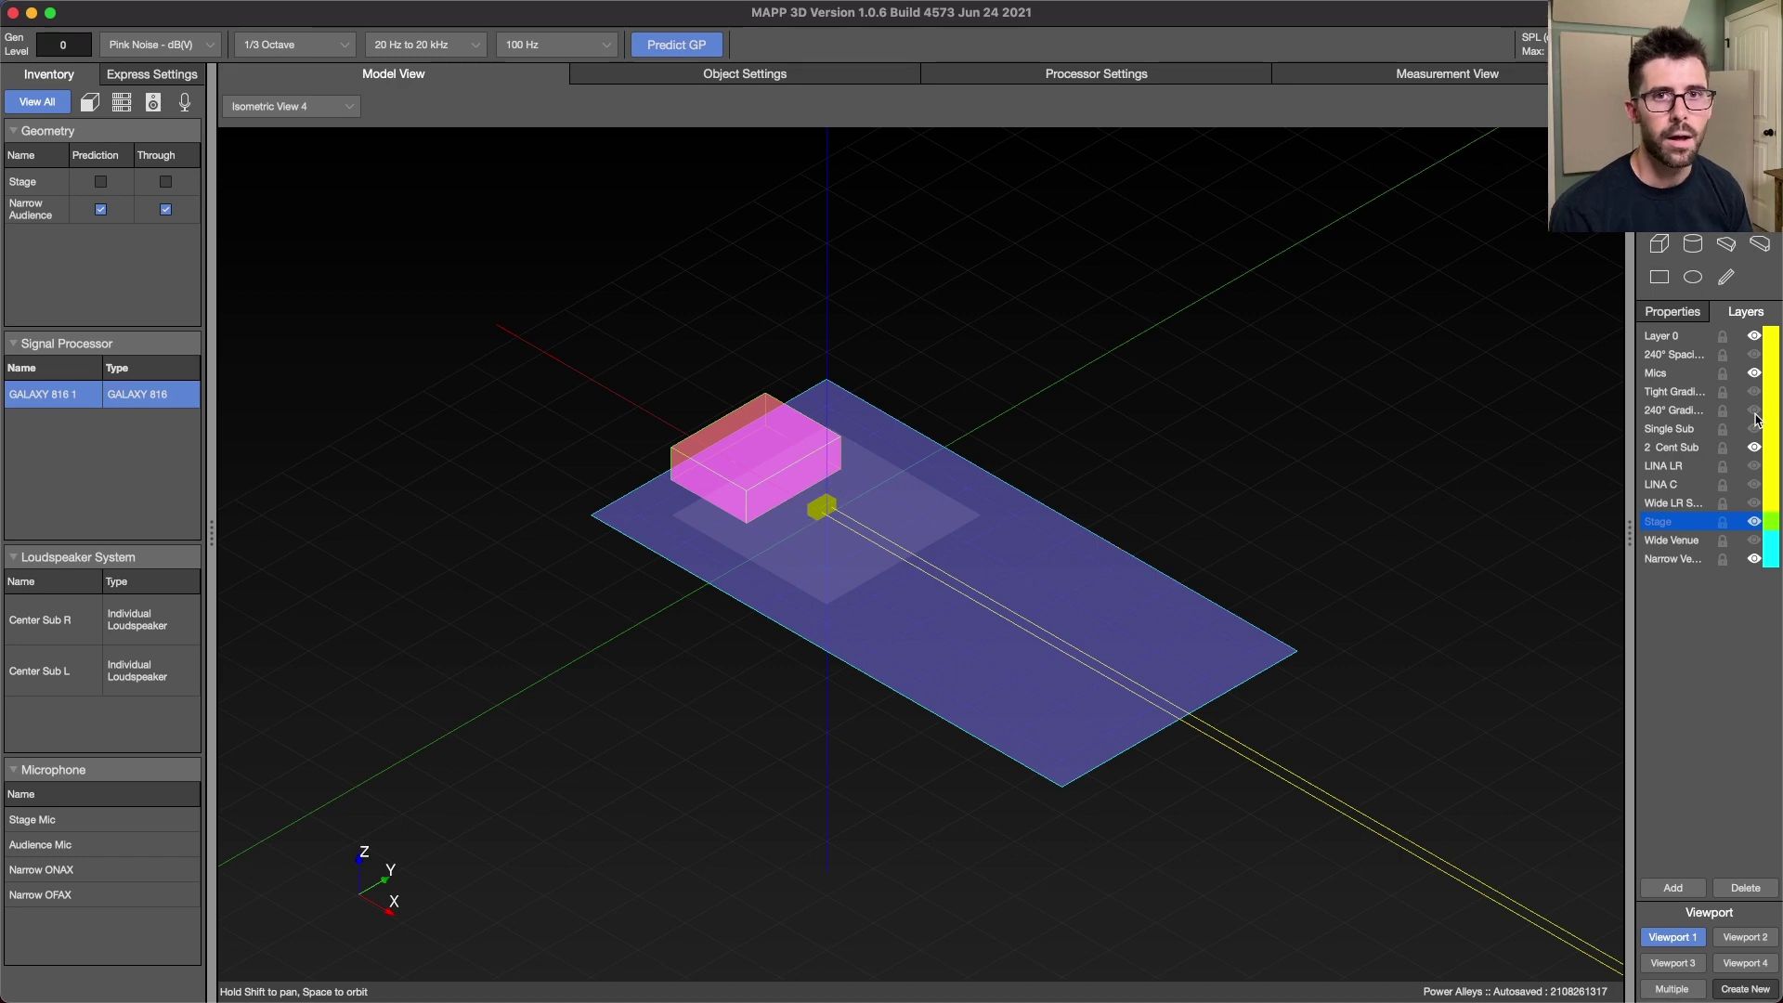
{"action": "left_click", "coordinate": [1754, 354]}
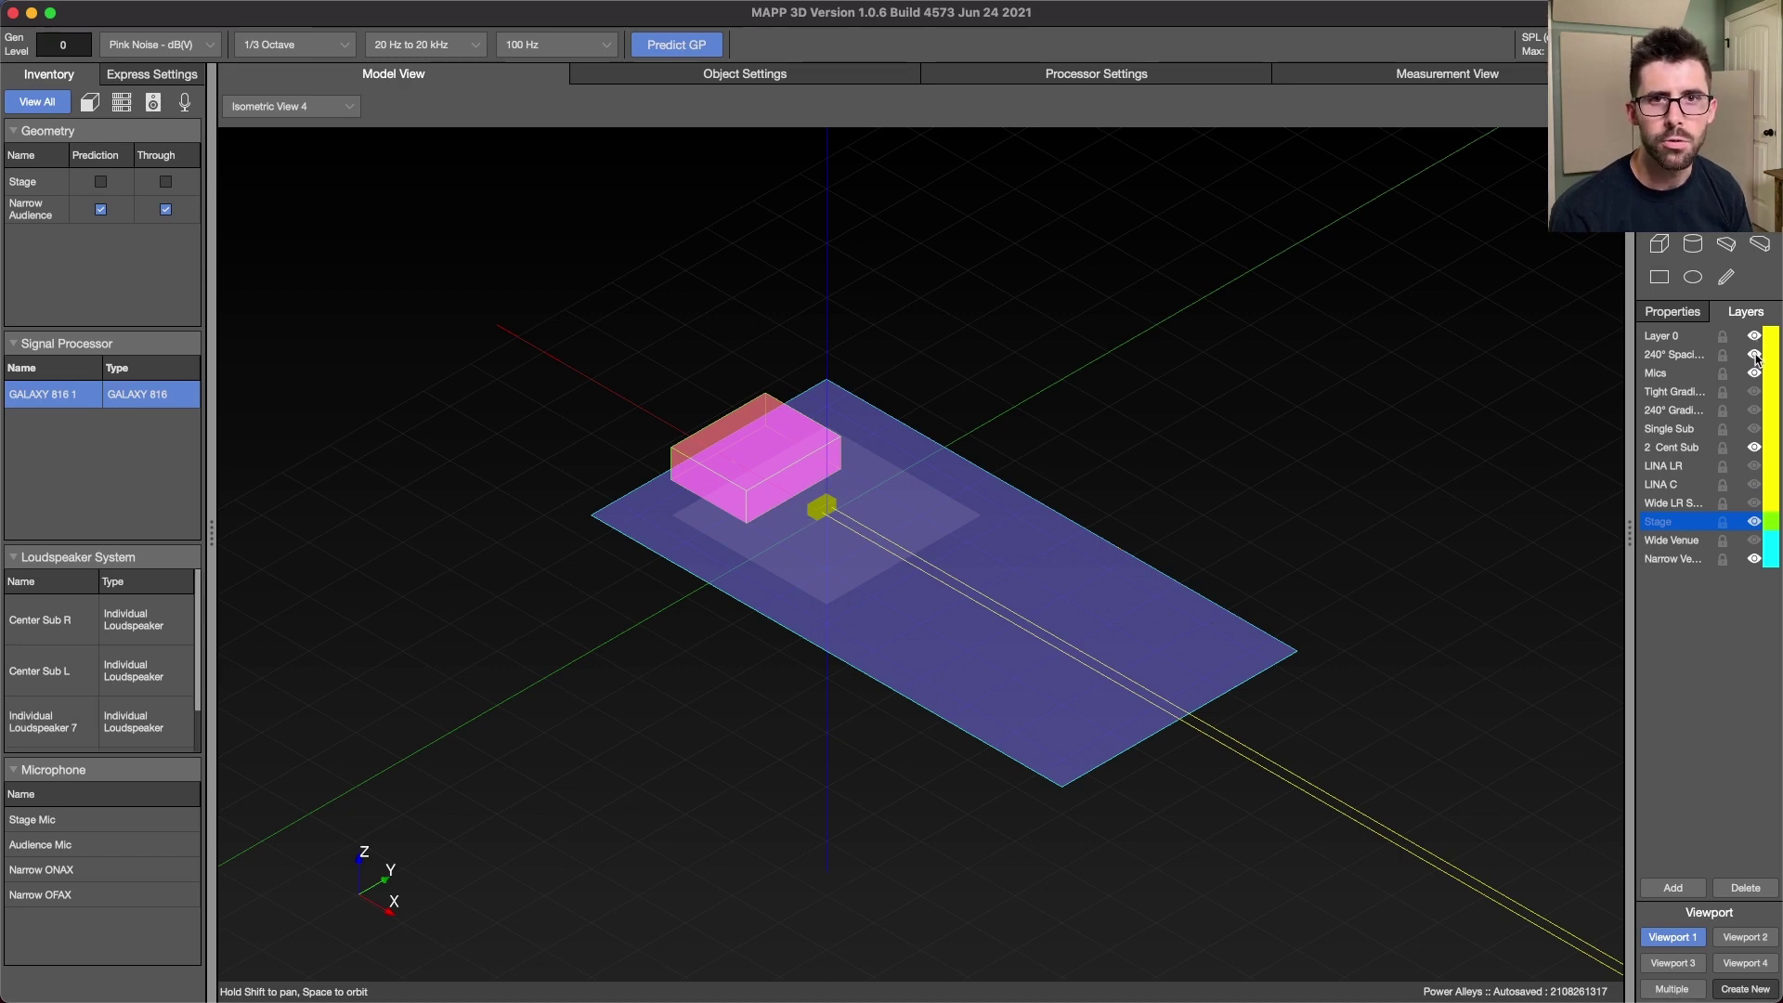
{"action": "left_click", "coordinate": [1754, 447]}
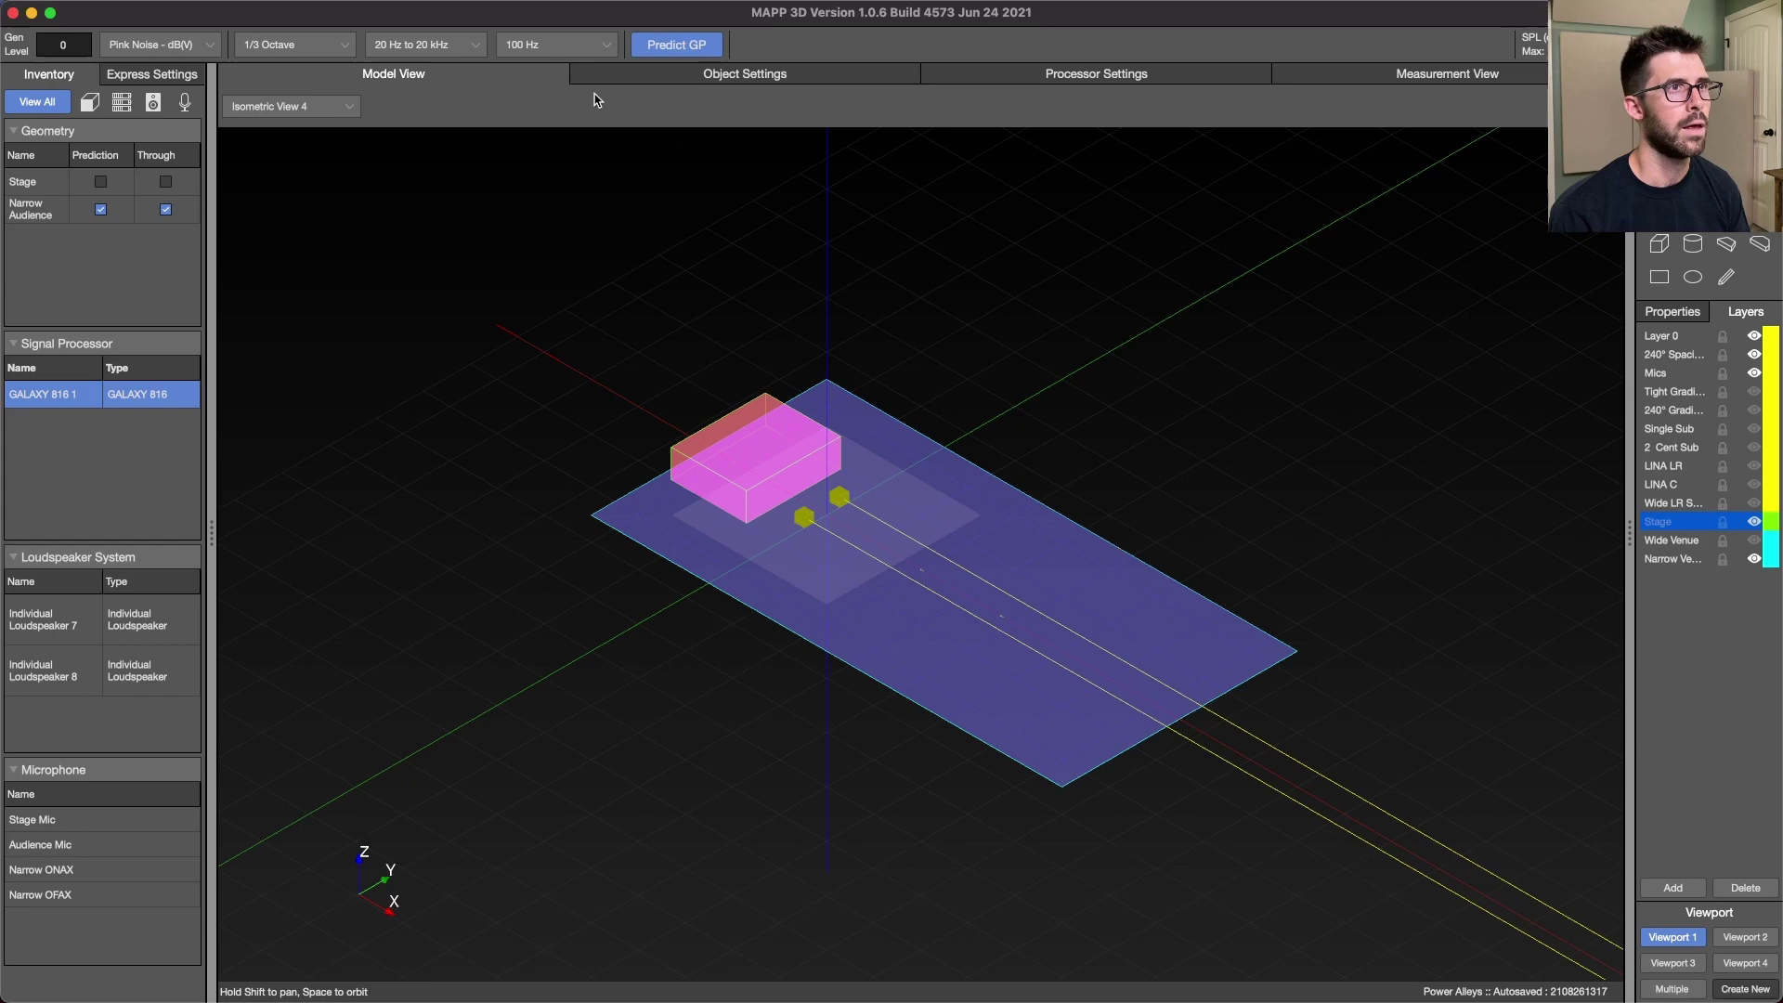
{"action": "left_click", "coordinate": [672, 48]}
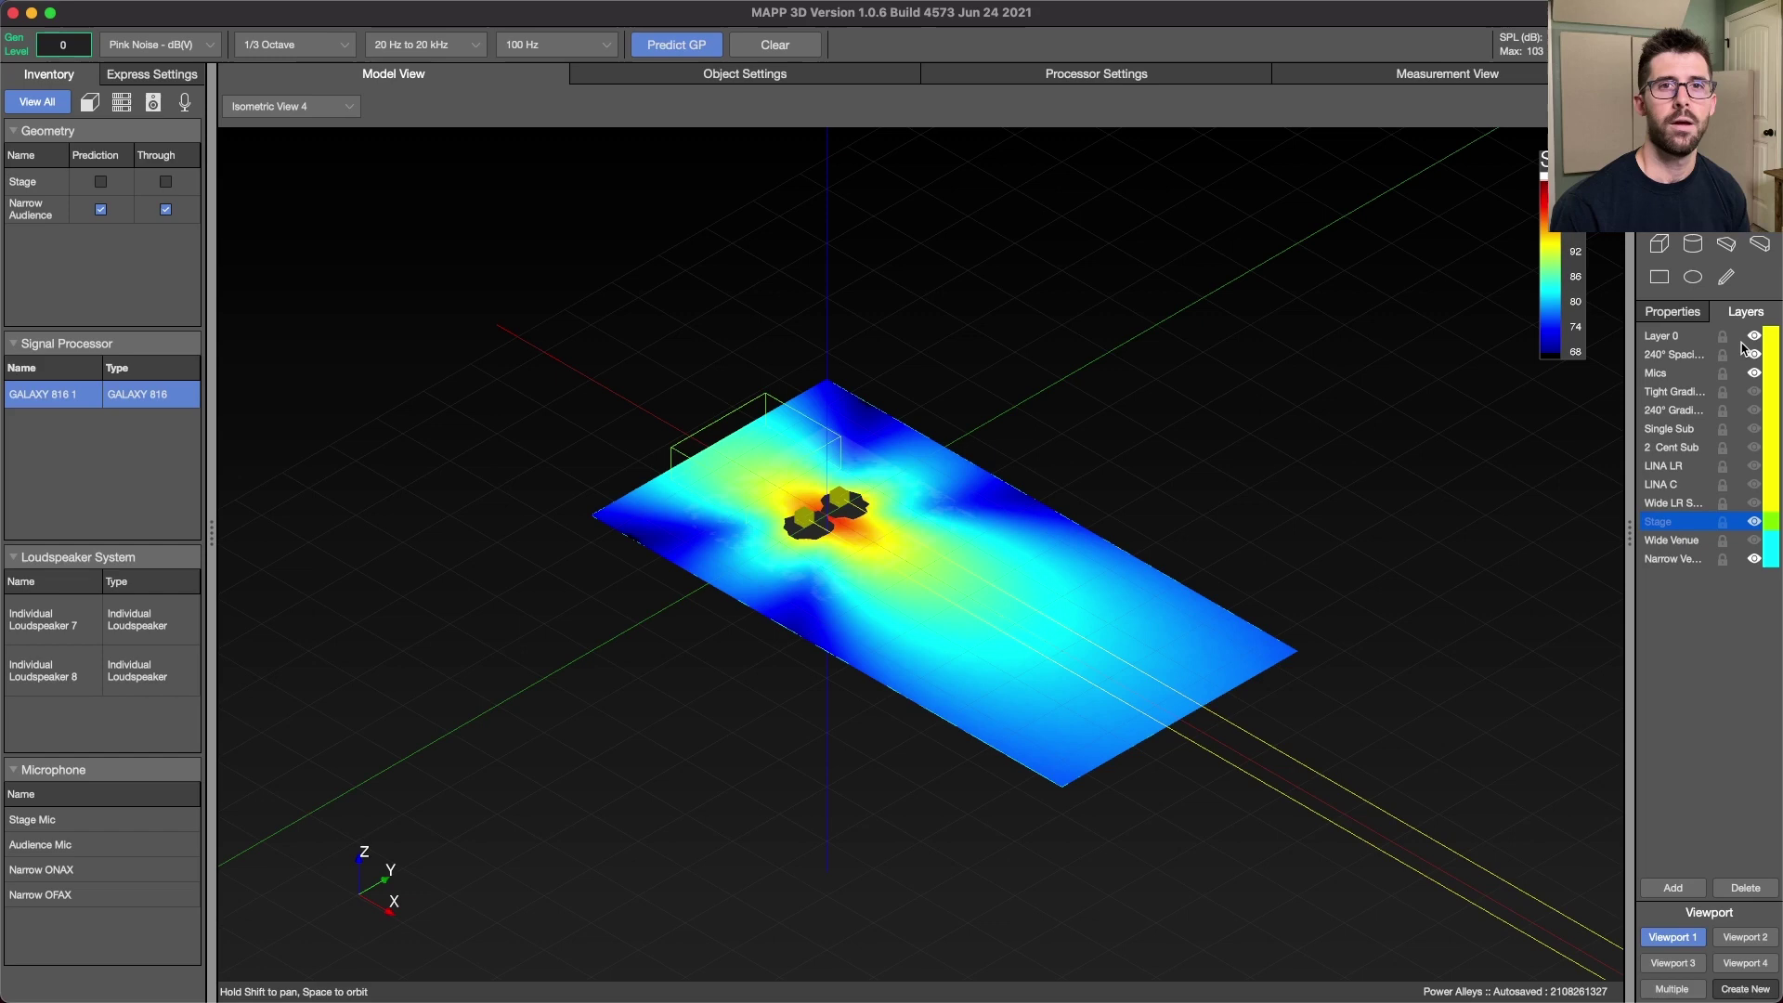
{"action": "left_click", "coordinate": [1754, 391]}
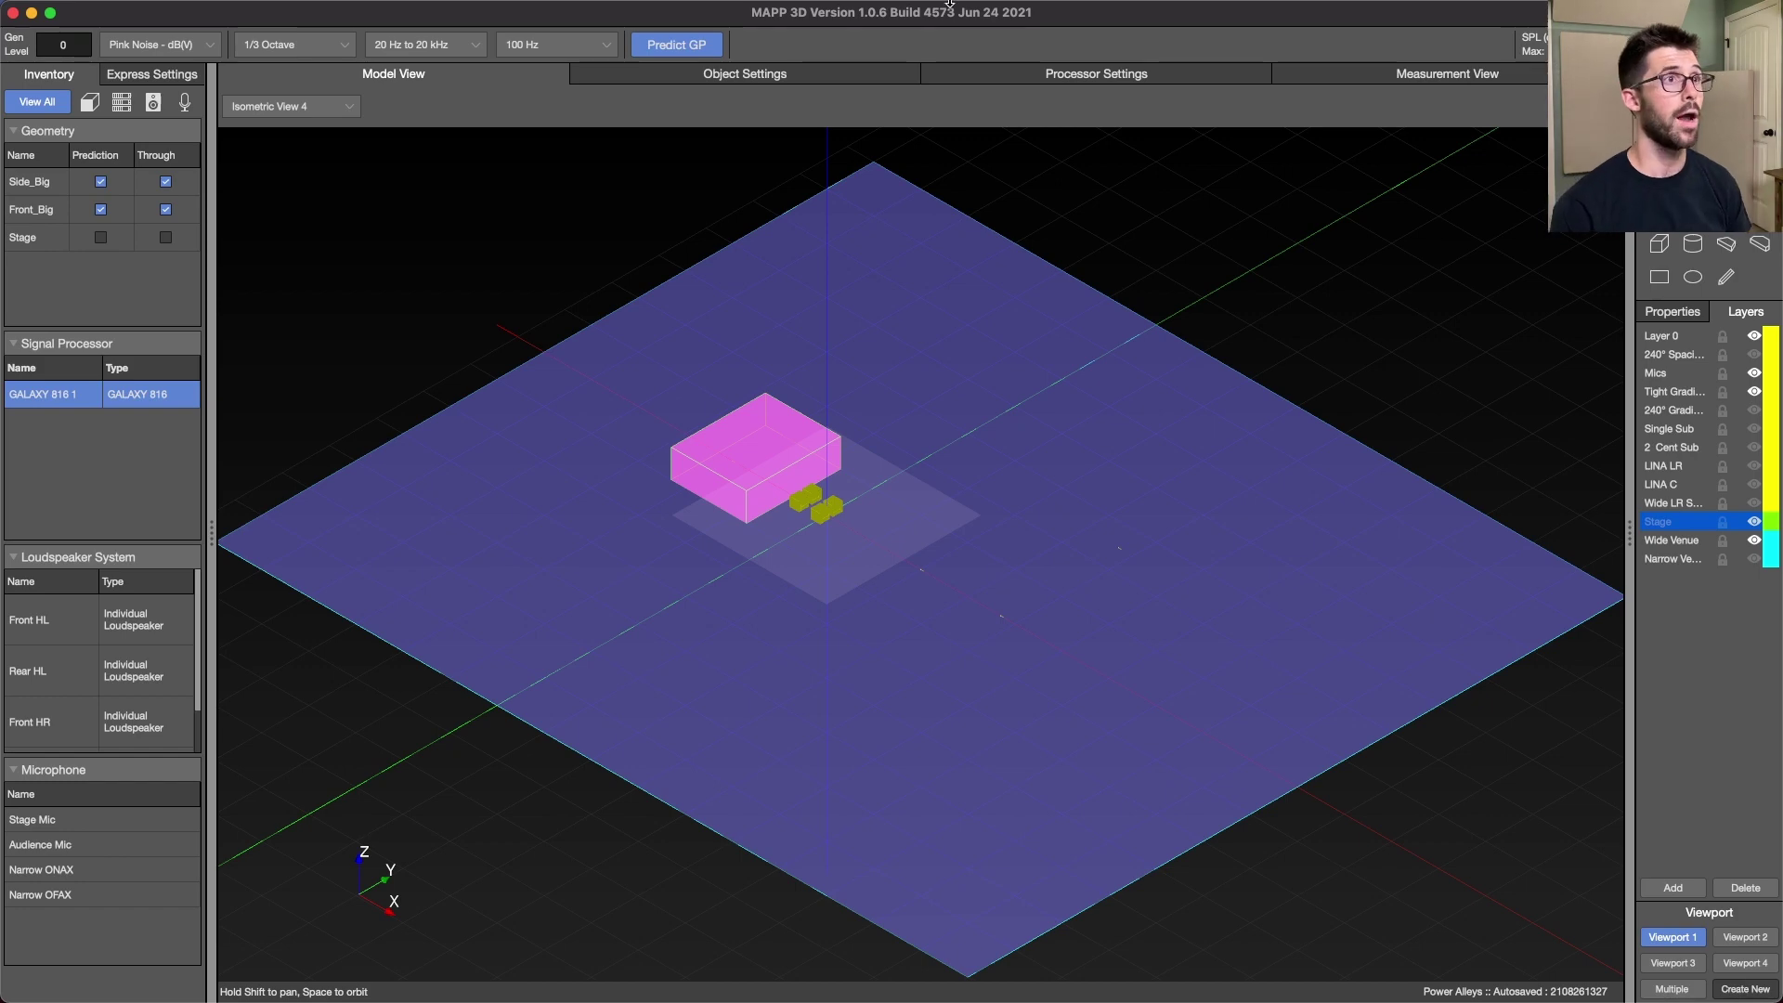
- Run a 63 Hz SPL prediction for the tight gradient subs in the wide venue, then clear it
{"action": "left_click", "coordinate": [602, 43]}
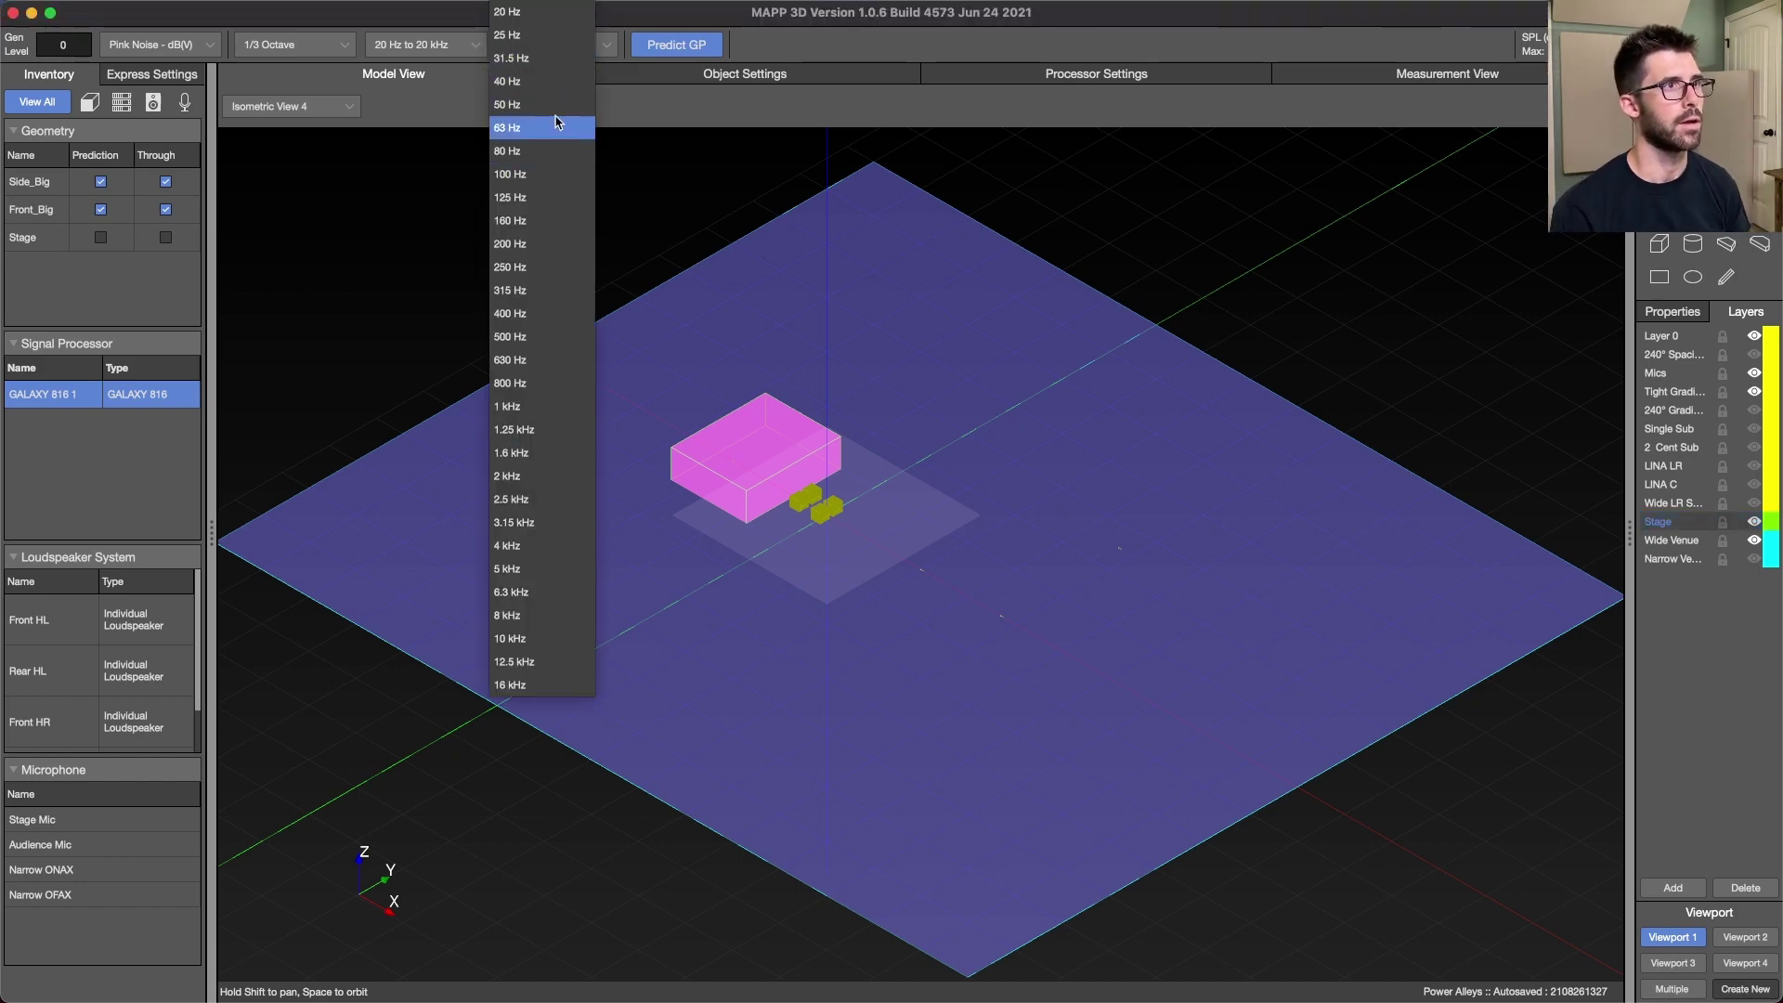
{"action": "left_click", "coordinate": [561, 127]}
{"action": "left_click", "coordinate": [650, 49]}
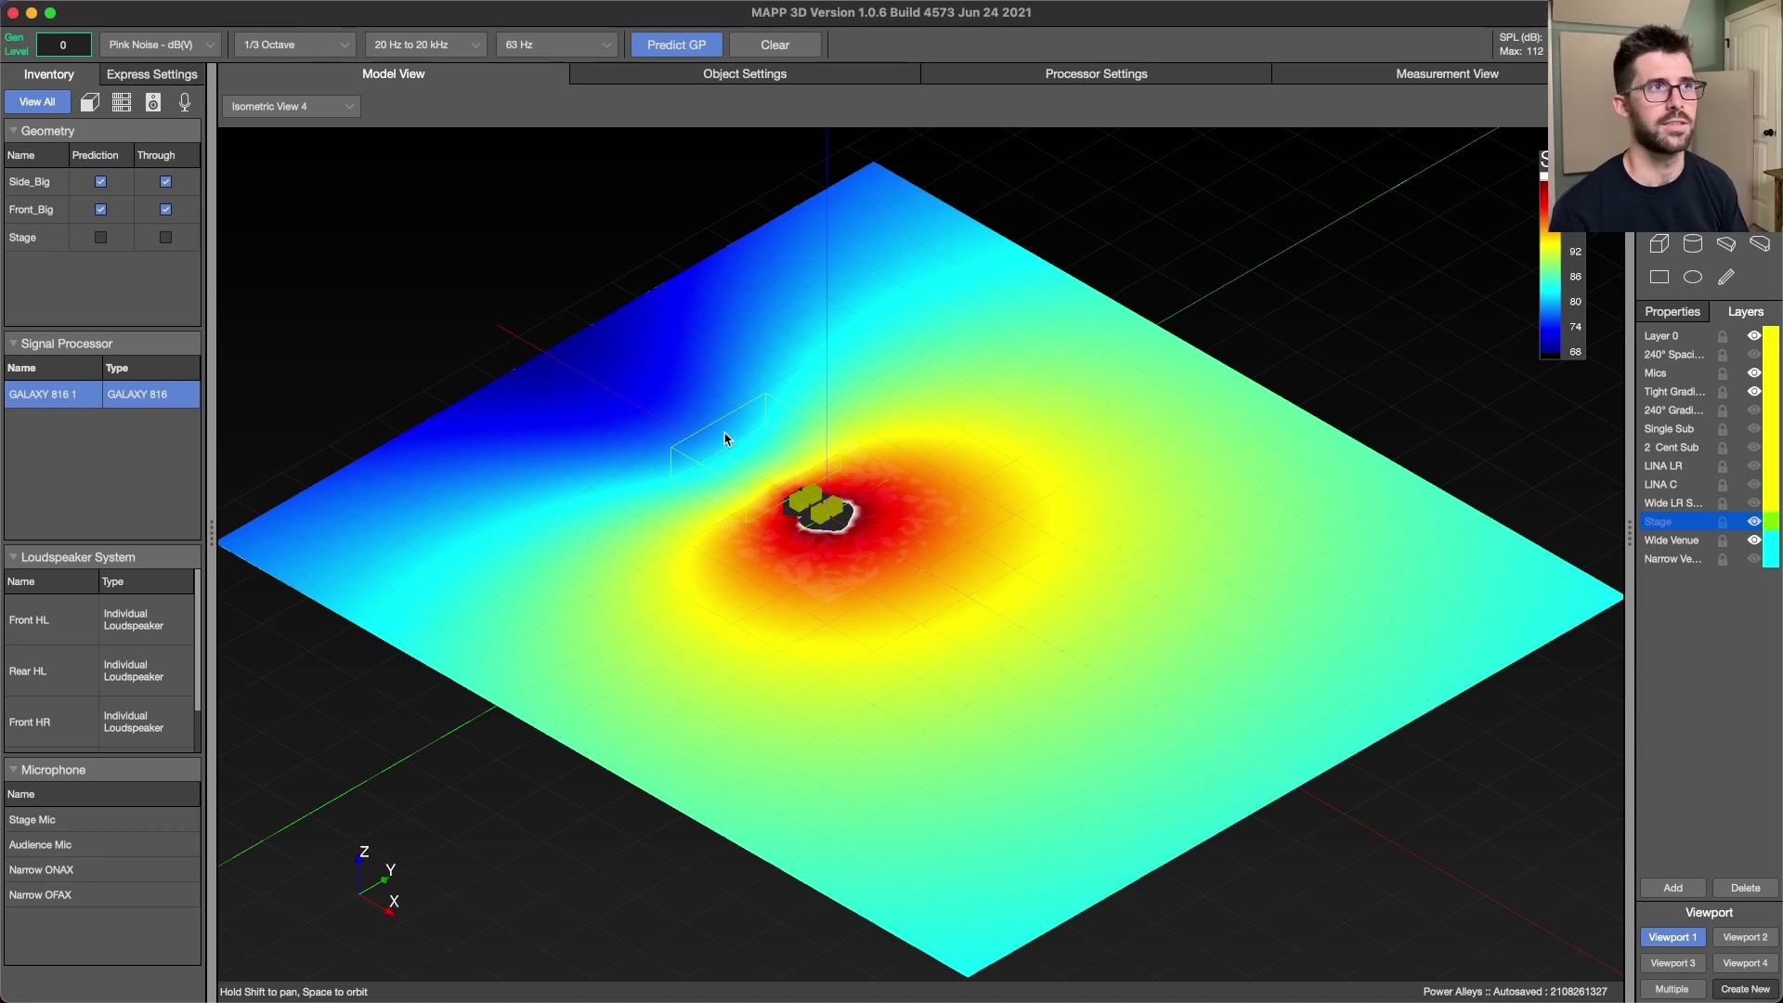
{"action": "left_click", "coordinate": [799, 44]}
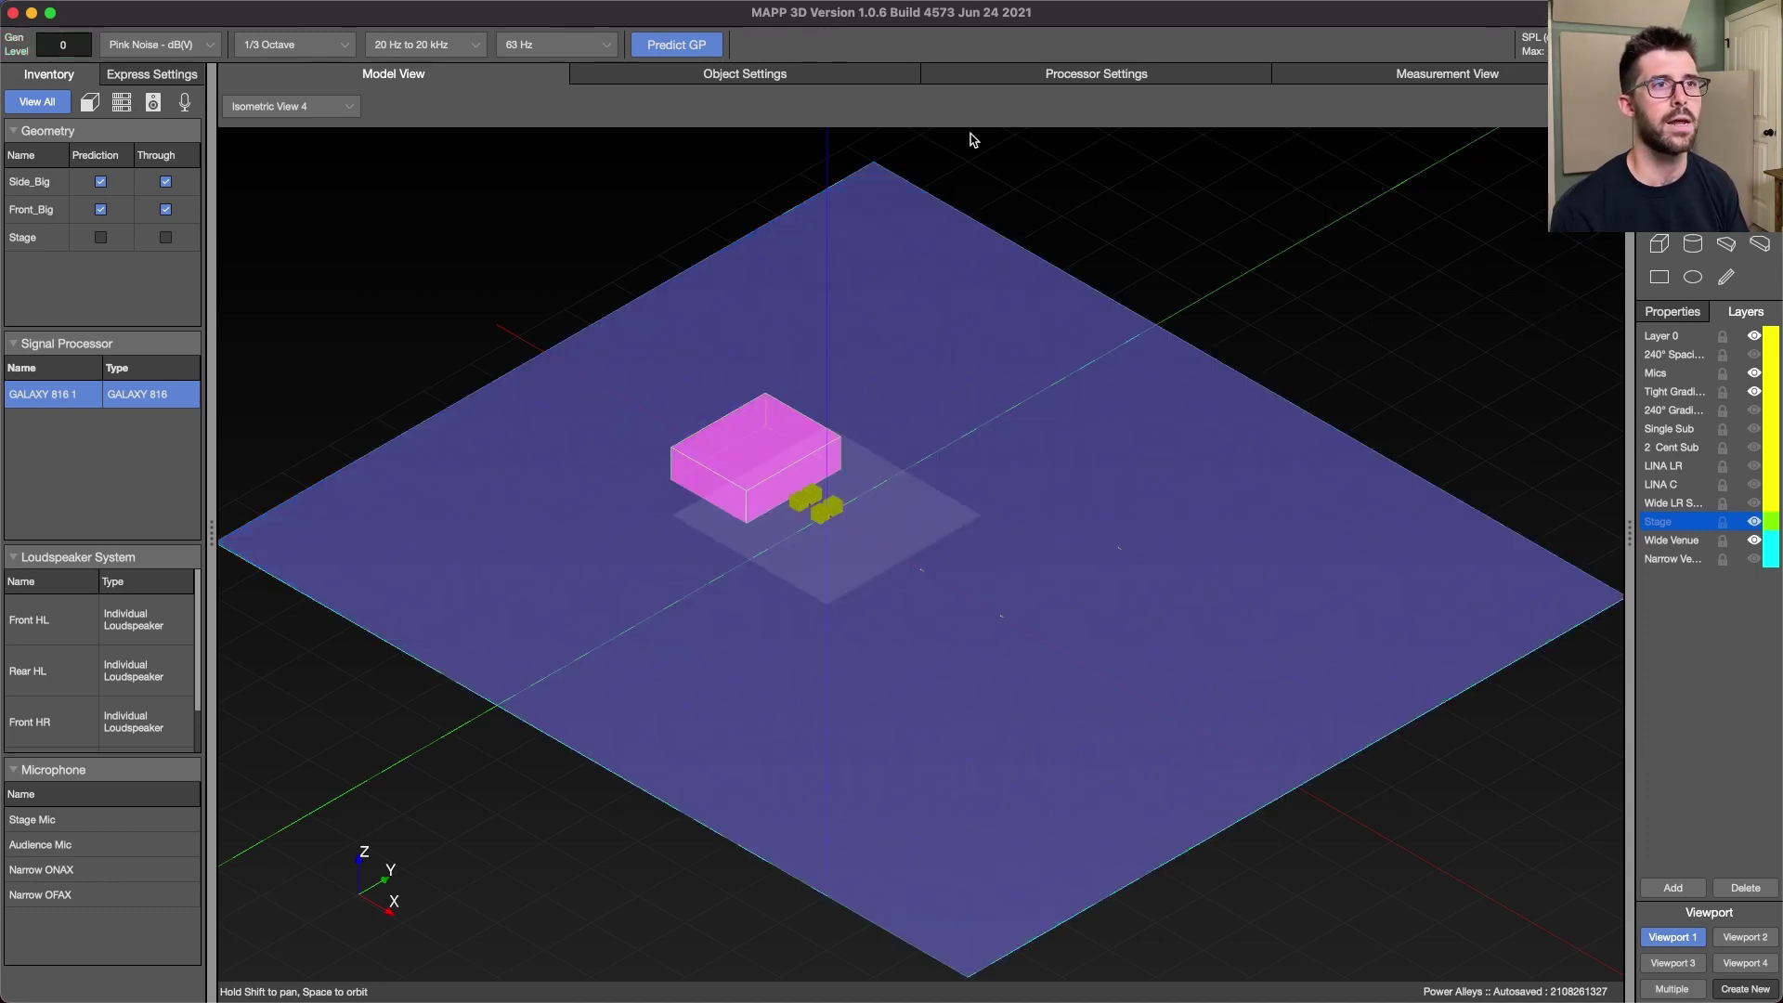
- Inspect the Front HL loudspeaker, then show Narrow Venue and hide Wide Venue
{"action": "left_click", "coordinate": [1088, 209]}
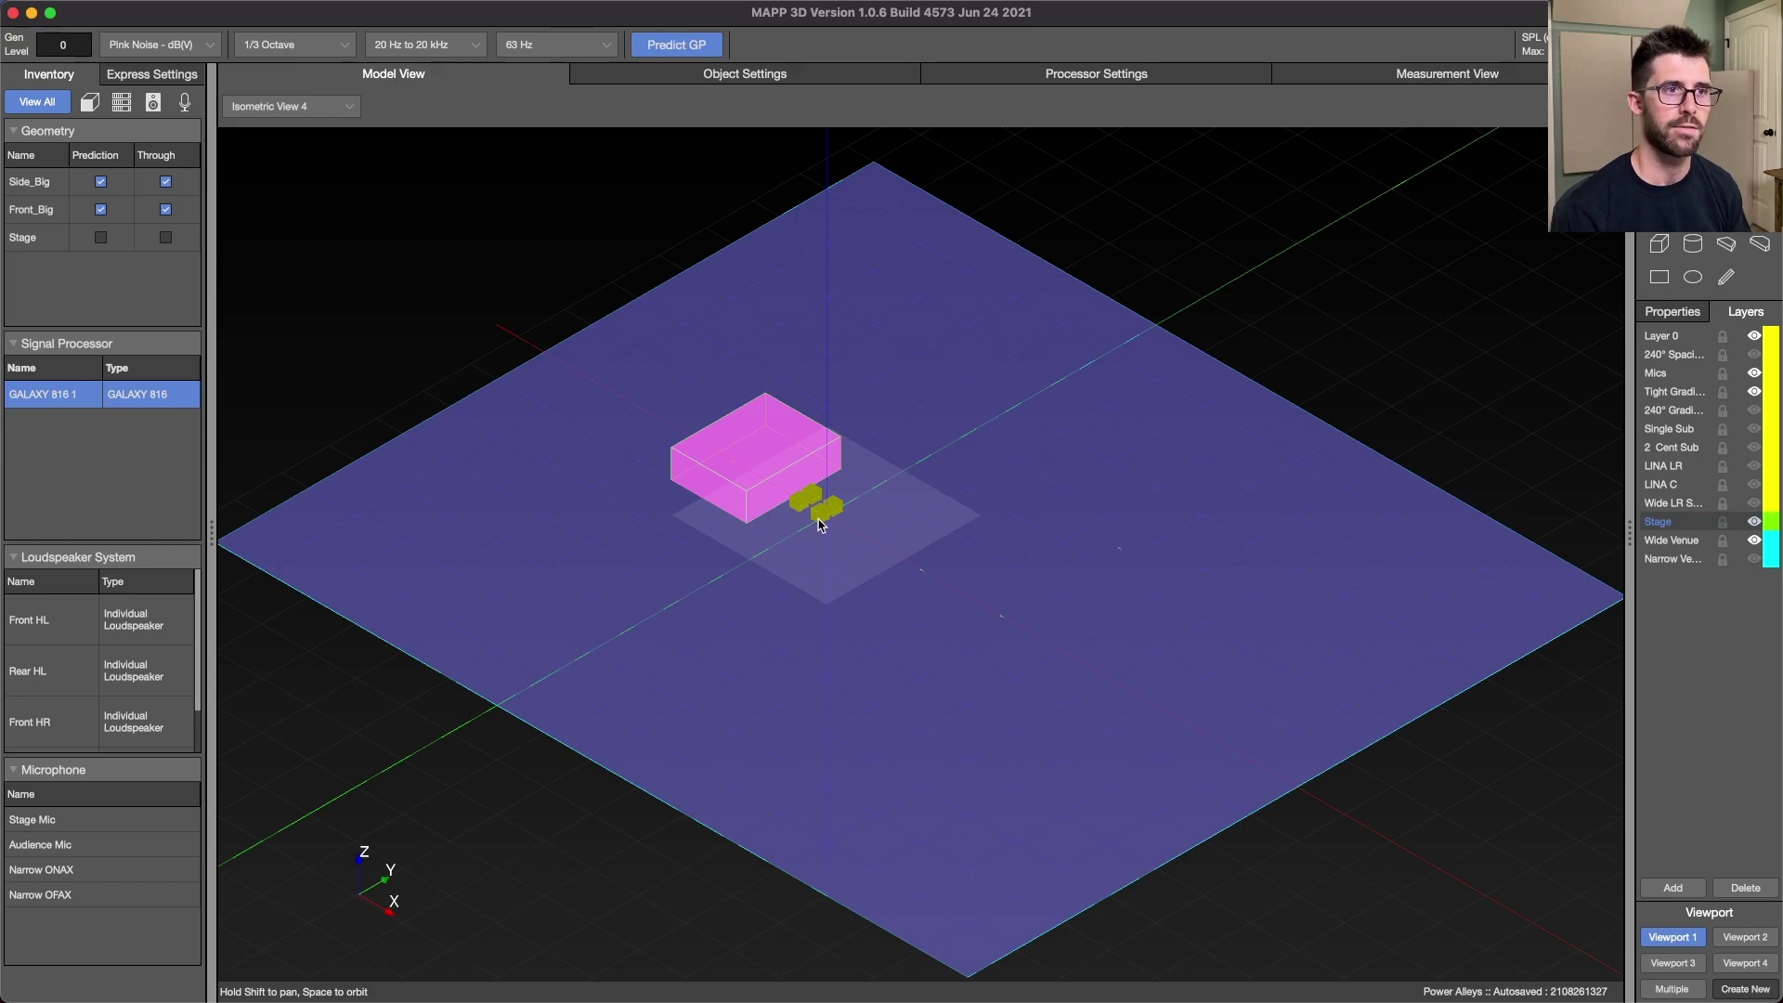
{"action": "left_click", "coordinate": [821, 523]}
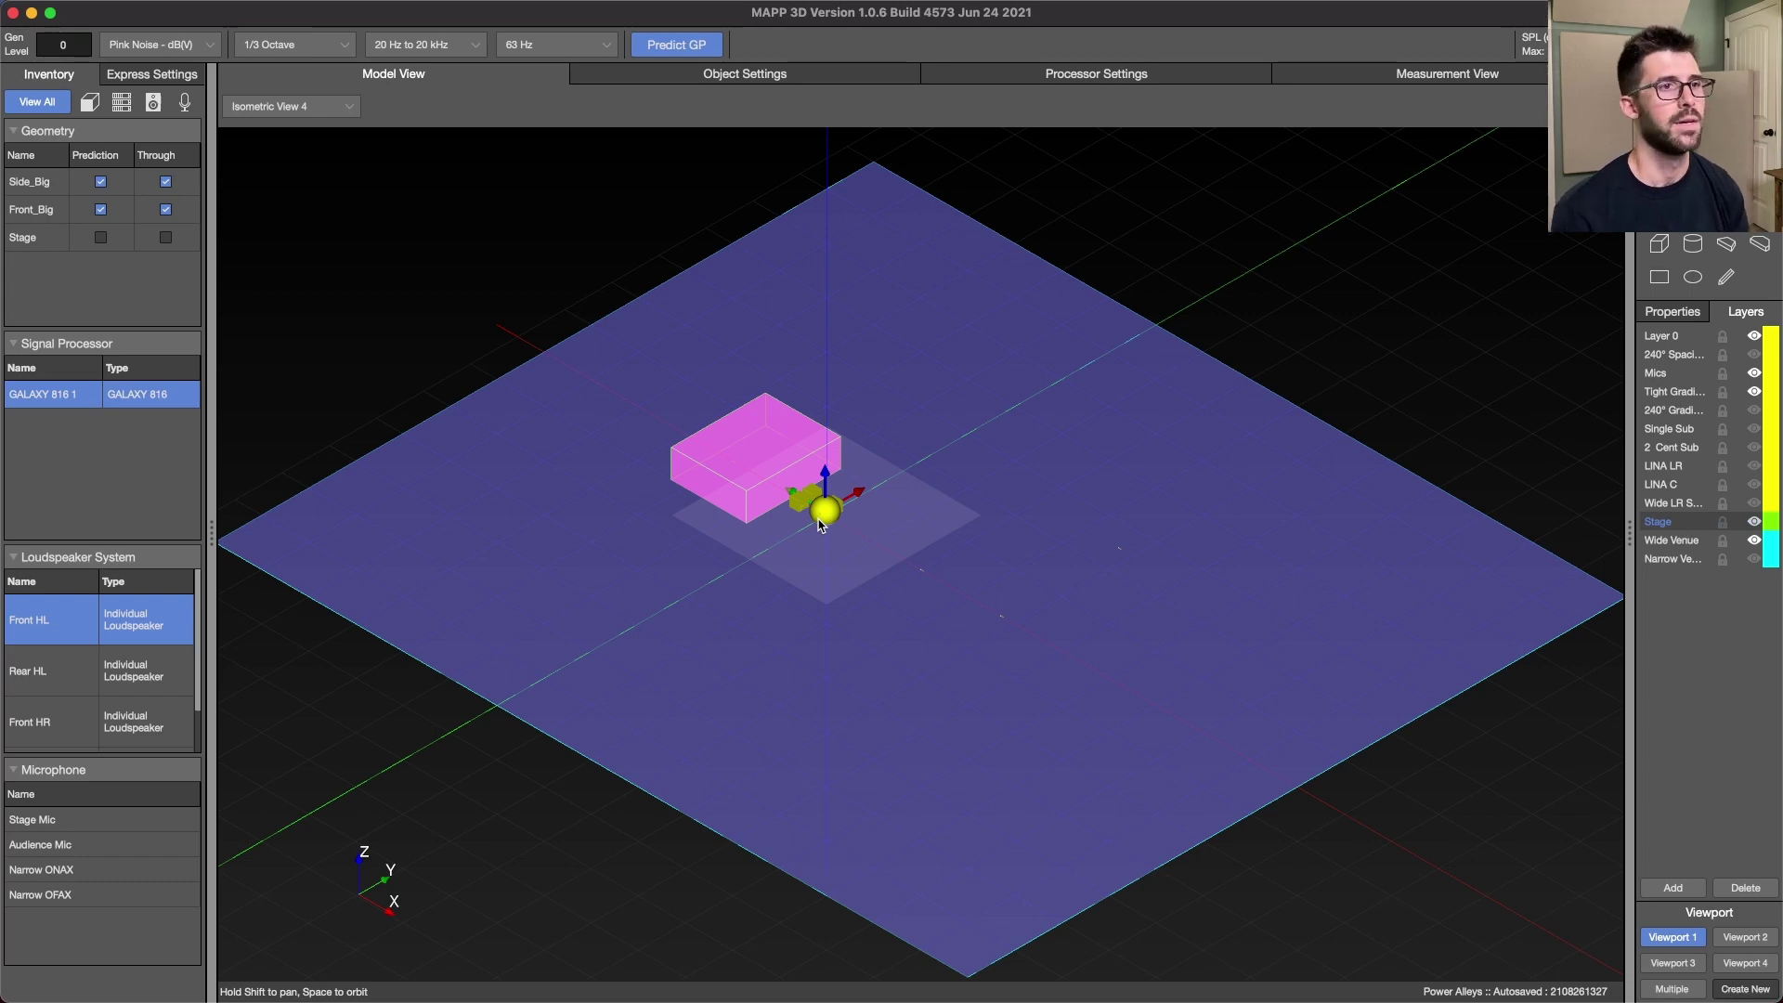
{"action": "left_click", "coordinate": [872, 424]}
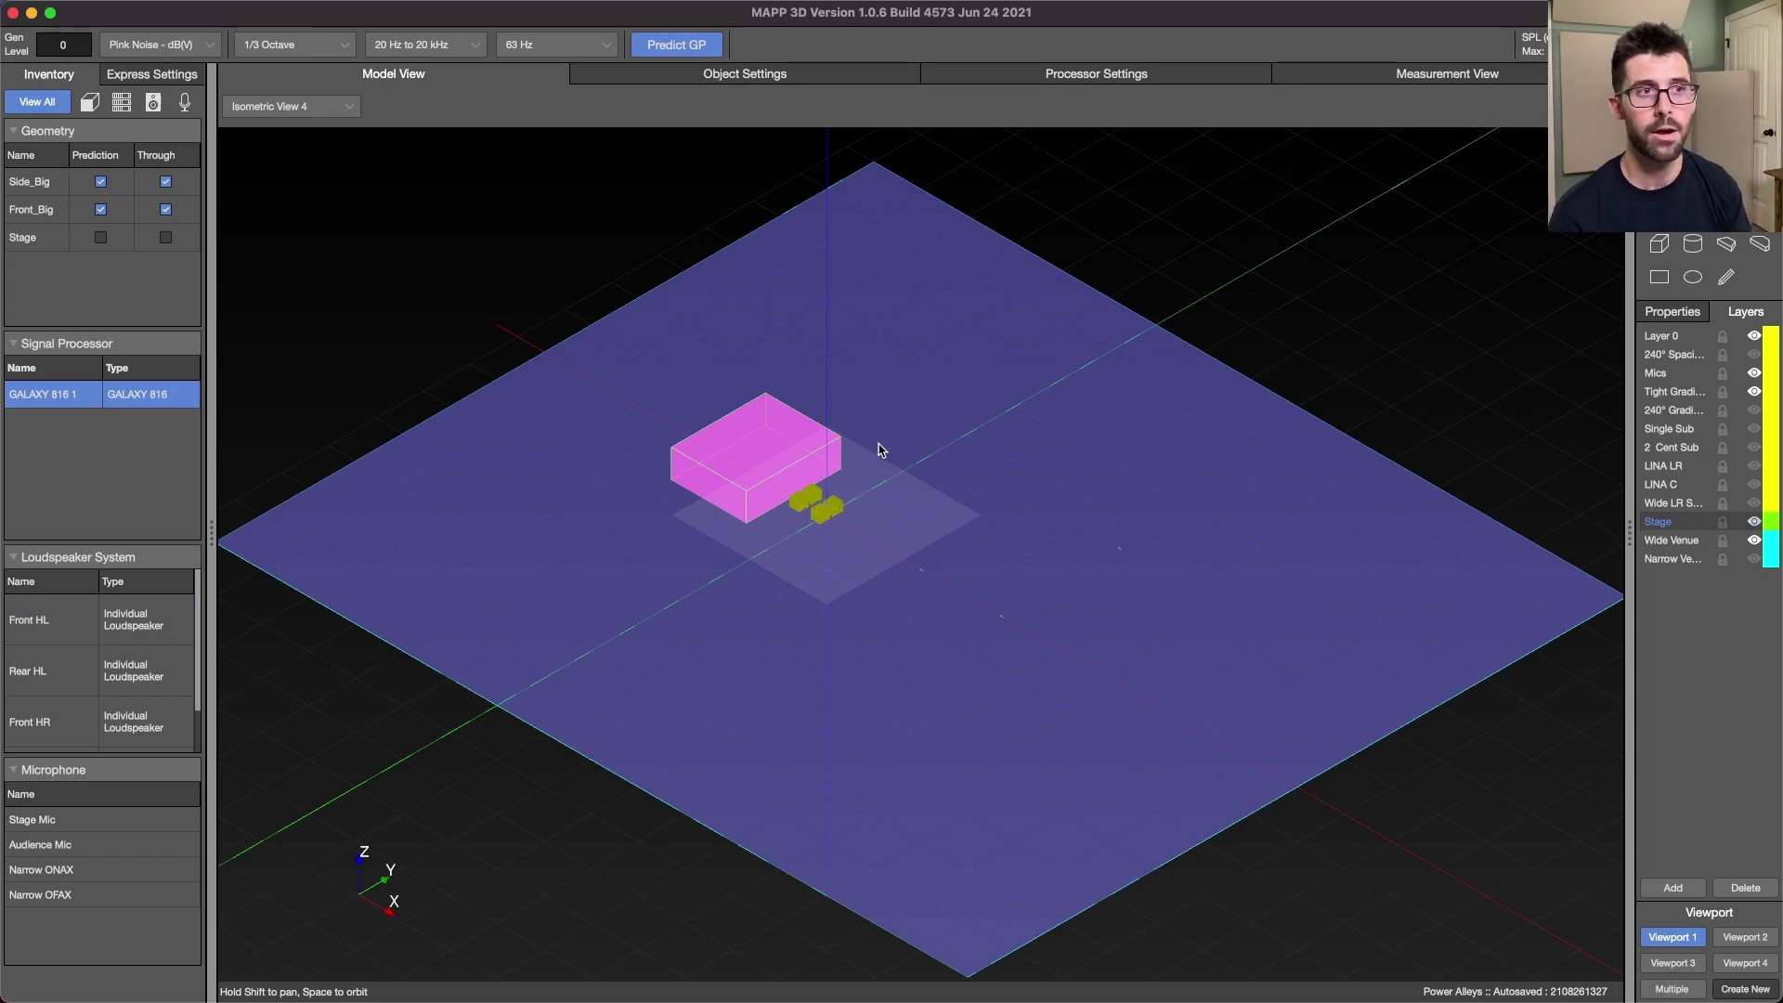
{"action": "left_click", "coordinate": [1754, 560]}
{"action": "left_click", "coordinate": [1754, 541]}
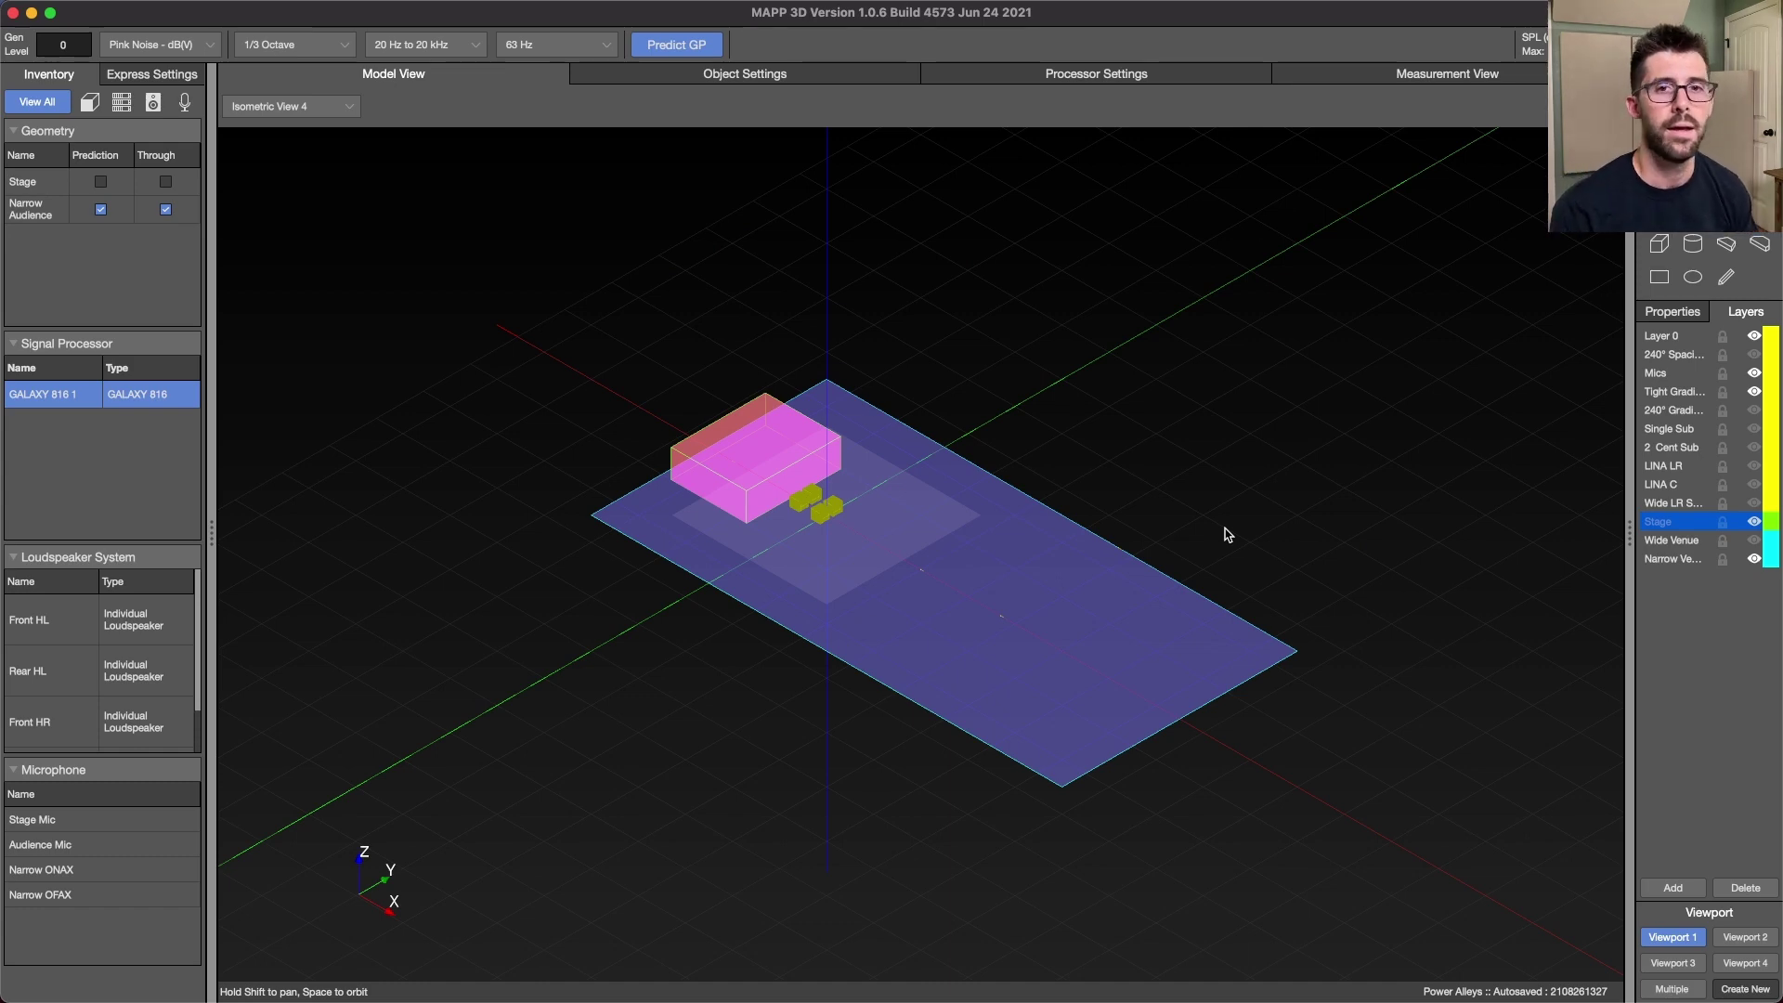
- Hide Tight Gradient, show the 240° Gradient layer, and run an SPL prediction
{"action": "left_click", "coordinate": [1754, 355]}
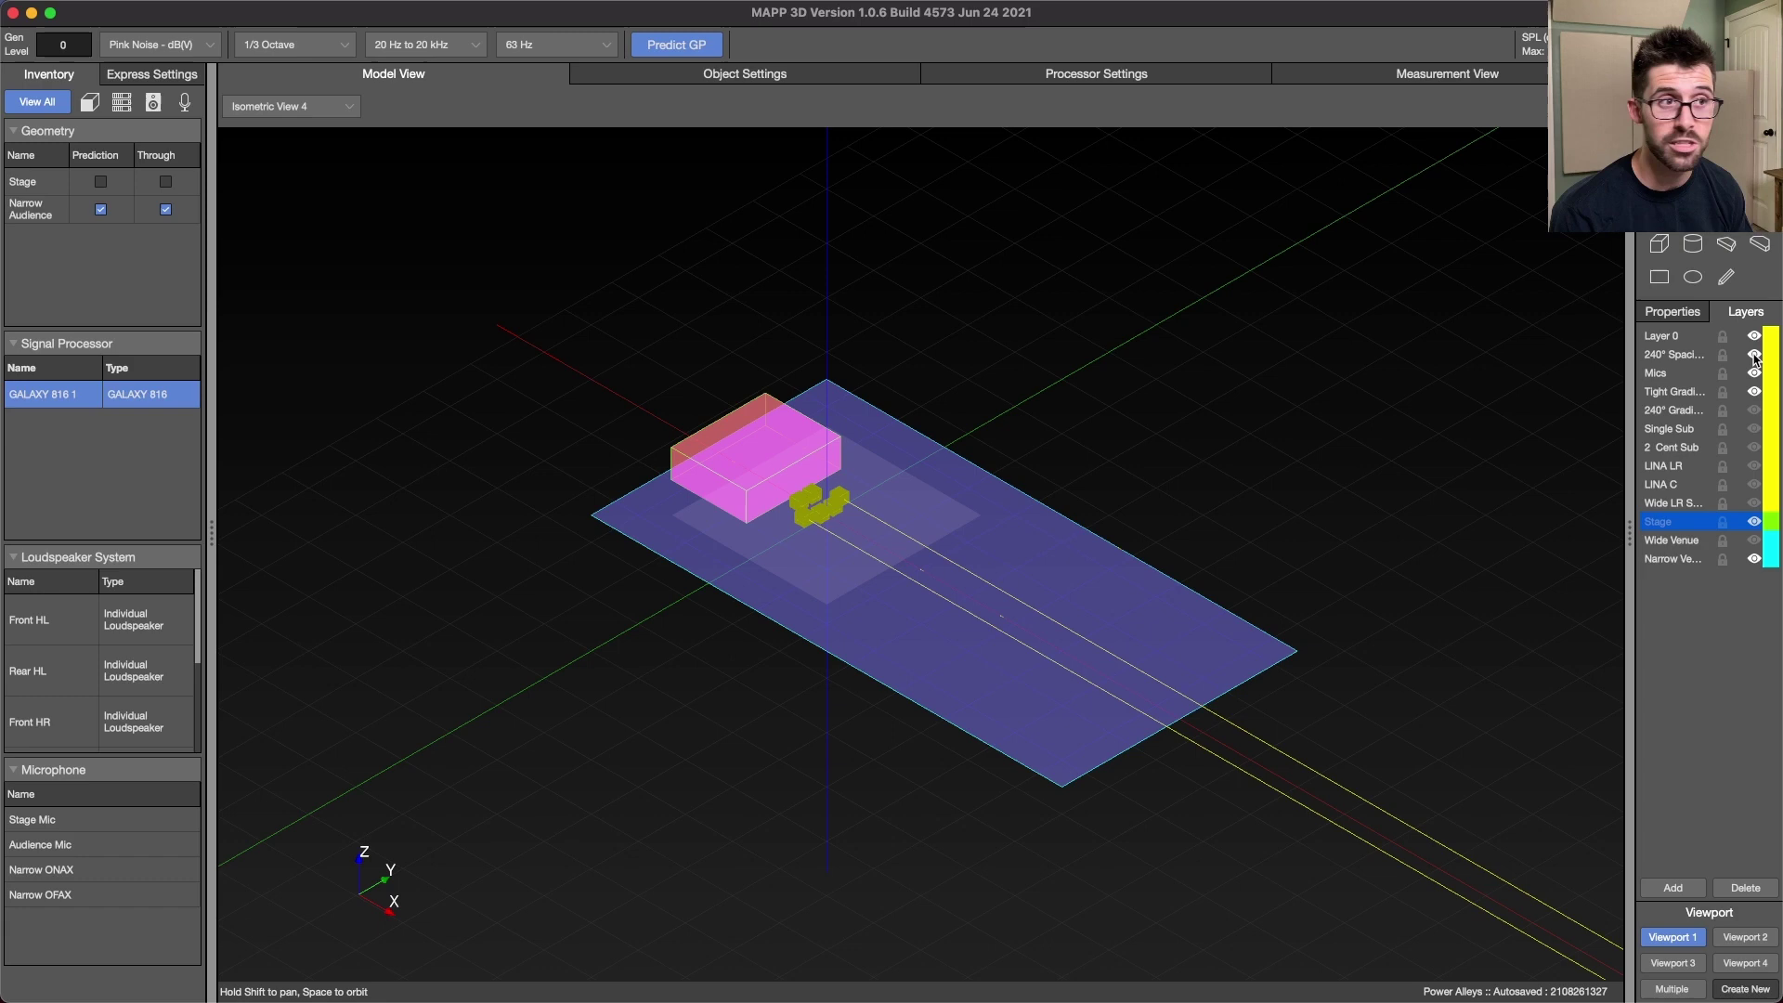
{"action": "left_click", "coordinate": [1754, 355]}
{"action": "left_click", "coordinate": [1754, 409]}
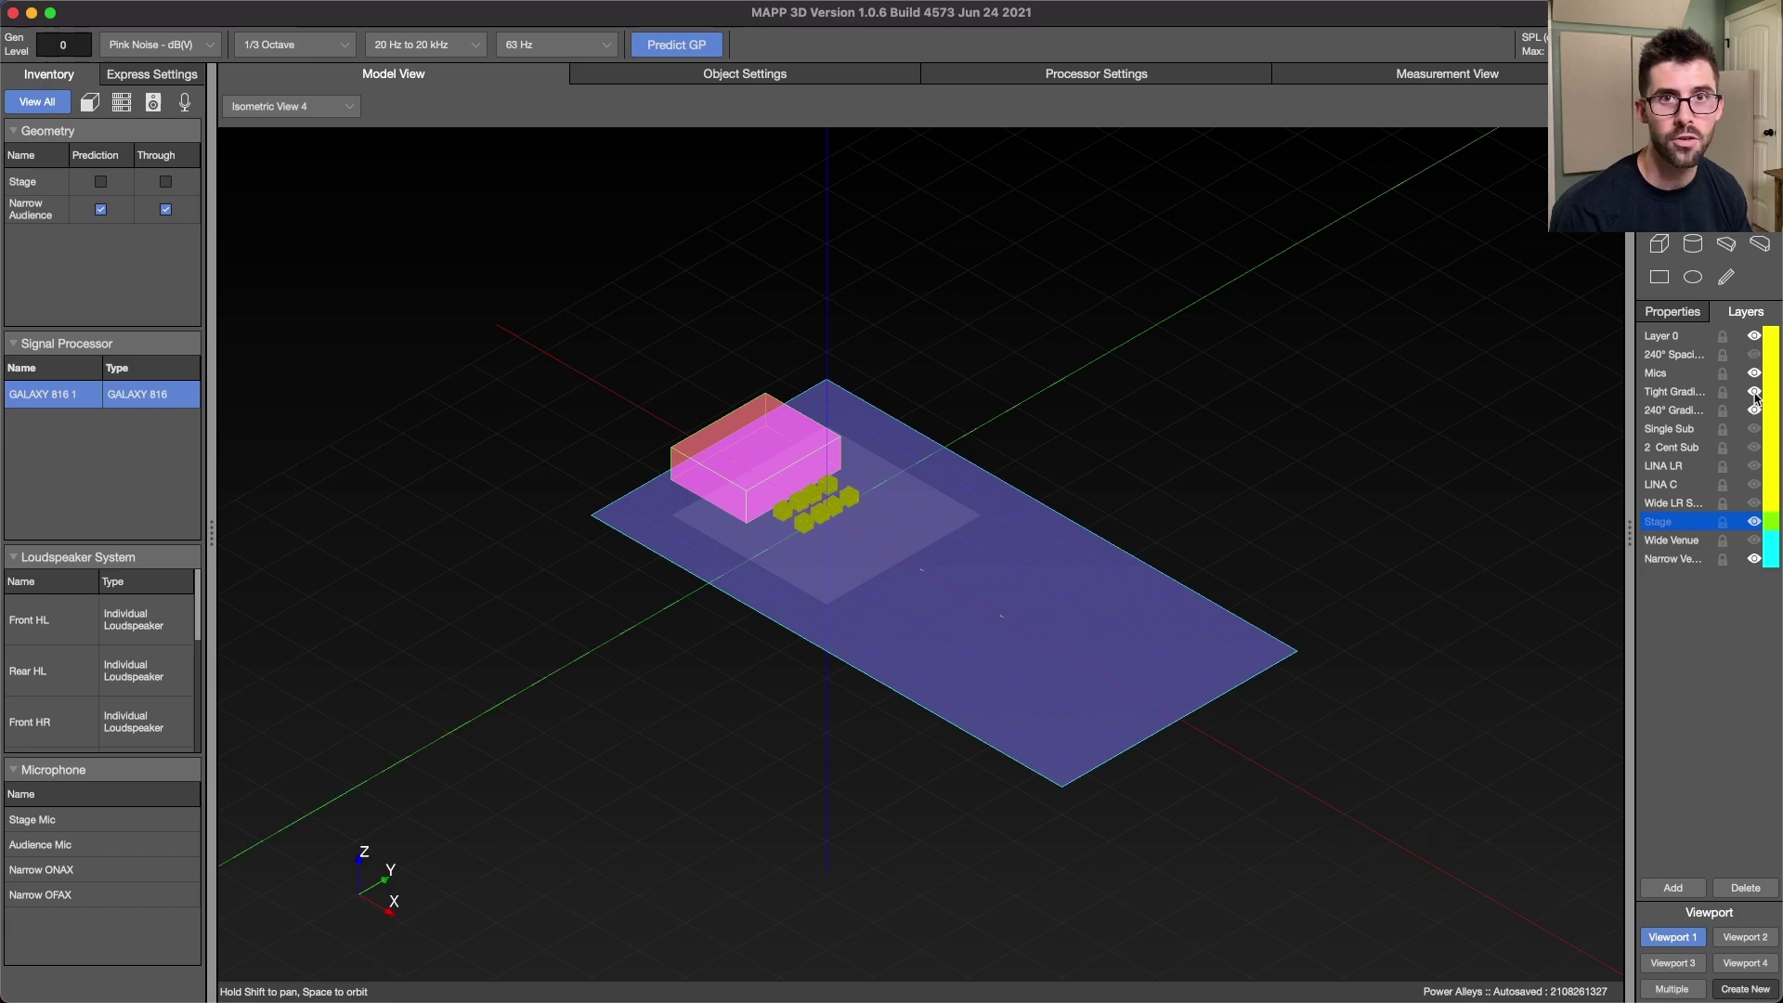
{"action": "left_click", "coordinate": [1753, 391]}
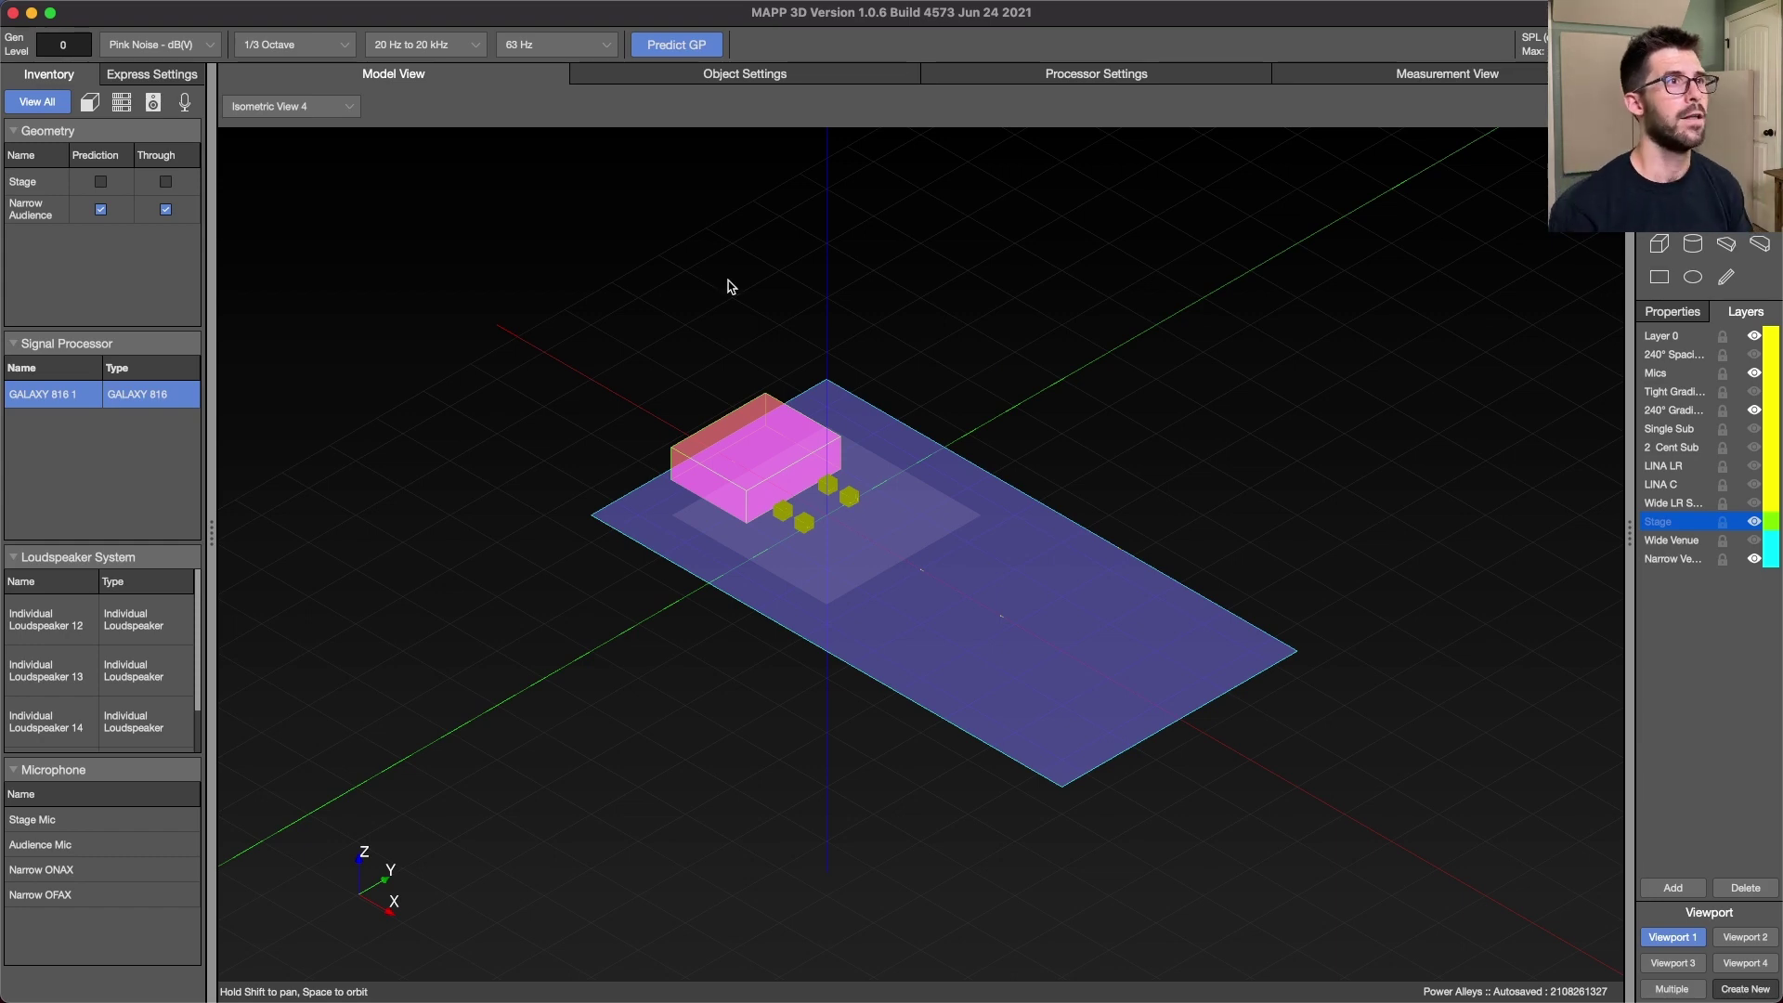
{"action": "left_click", "coordinate": [670, 44]}
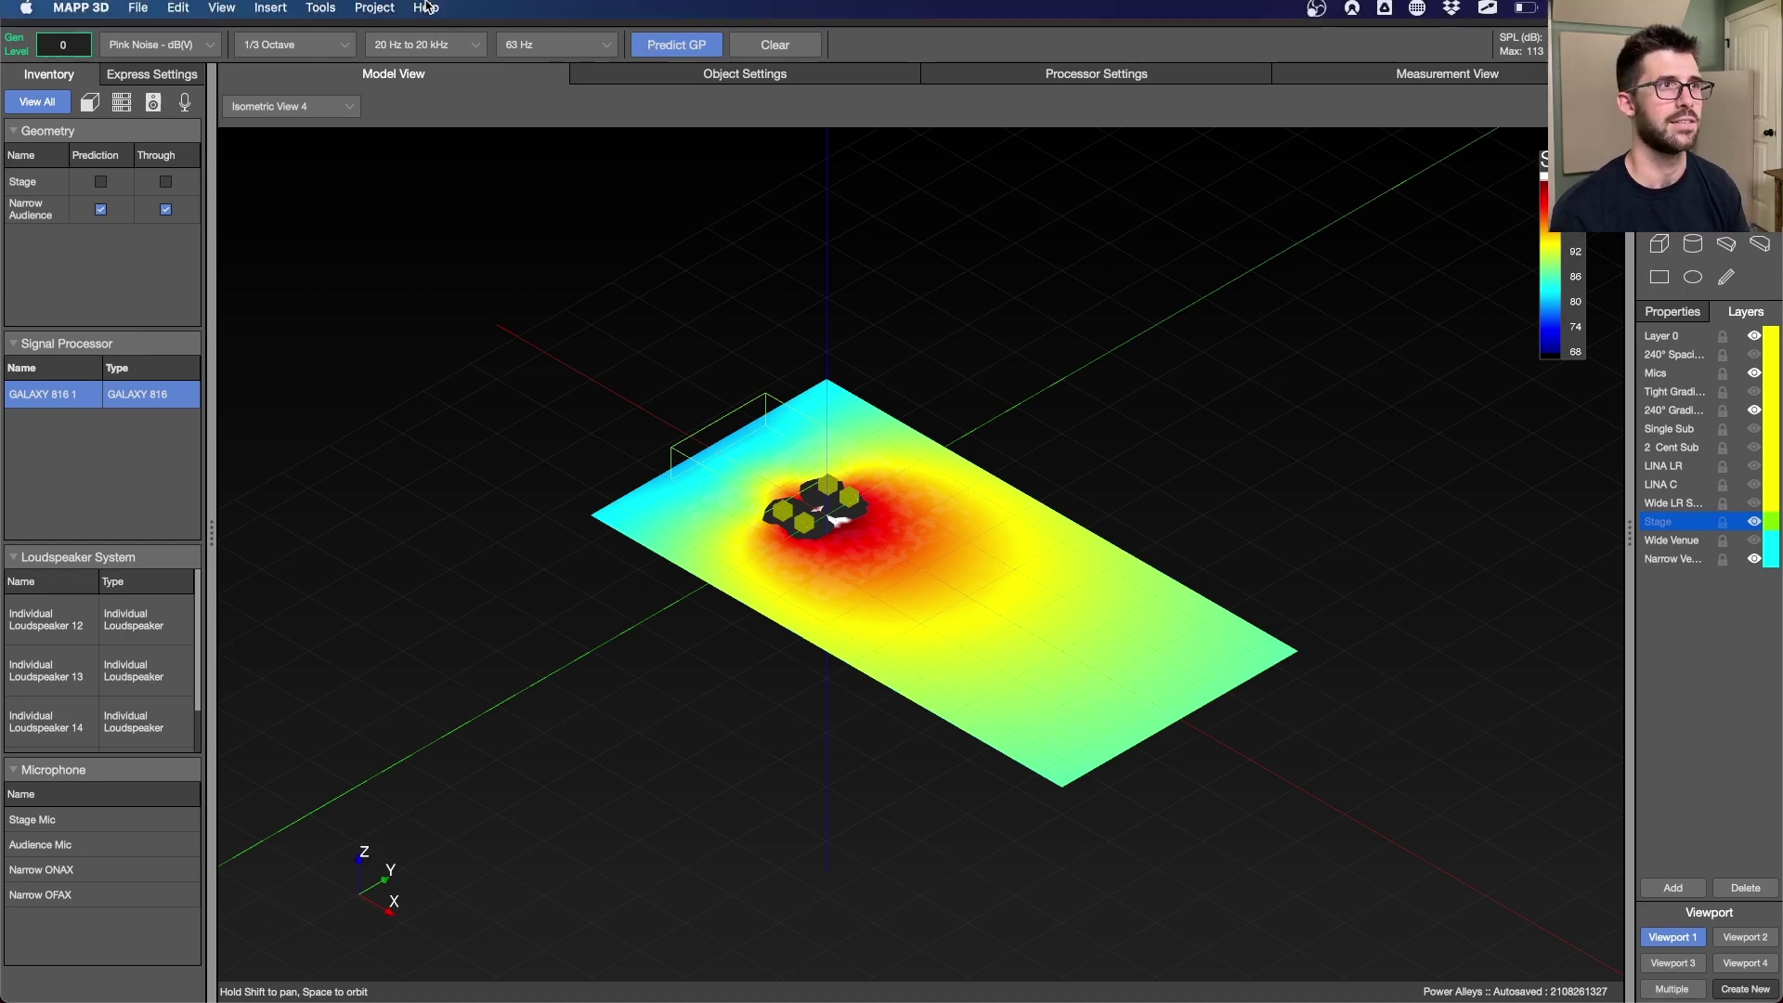
- Rerun the gradient array prediction at 100 Hz and box the quieter floor area
{"action": "left_click", "coordinate": [583, 47]}
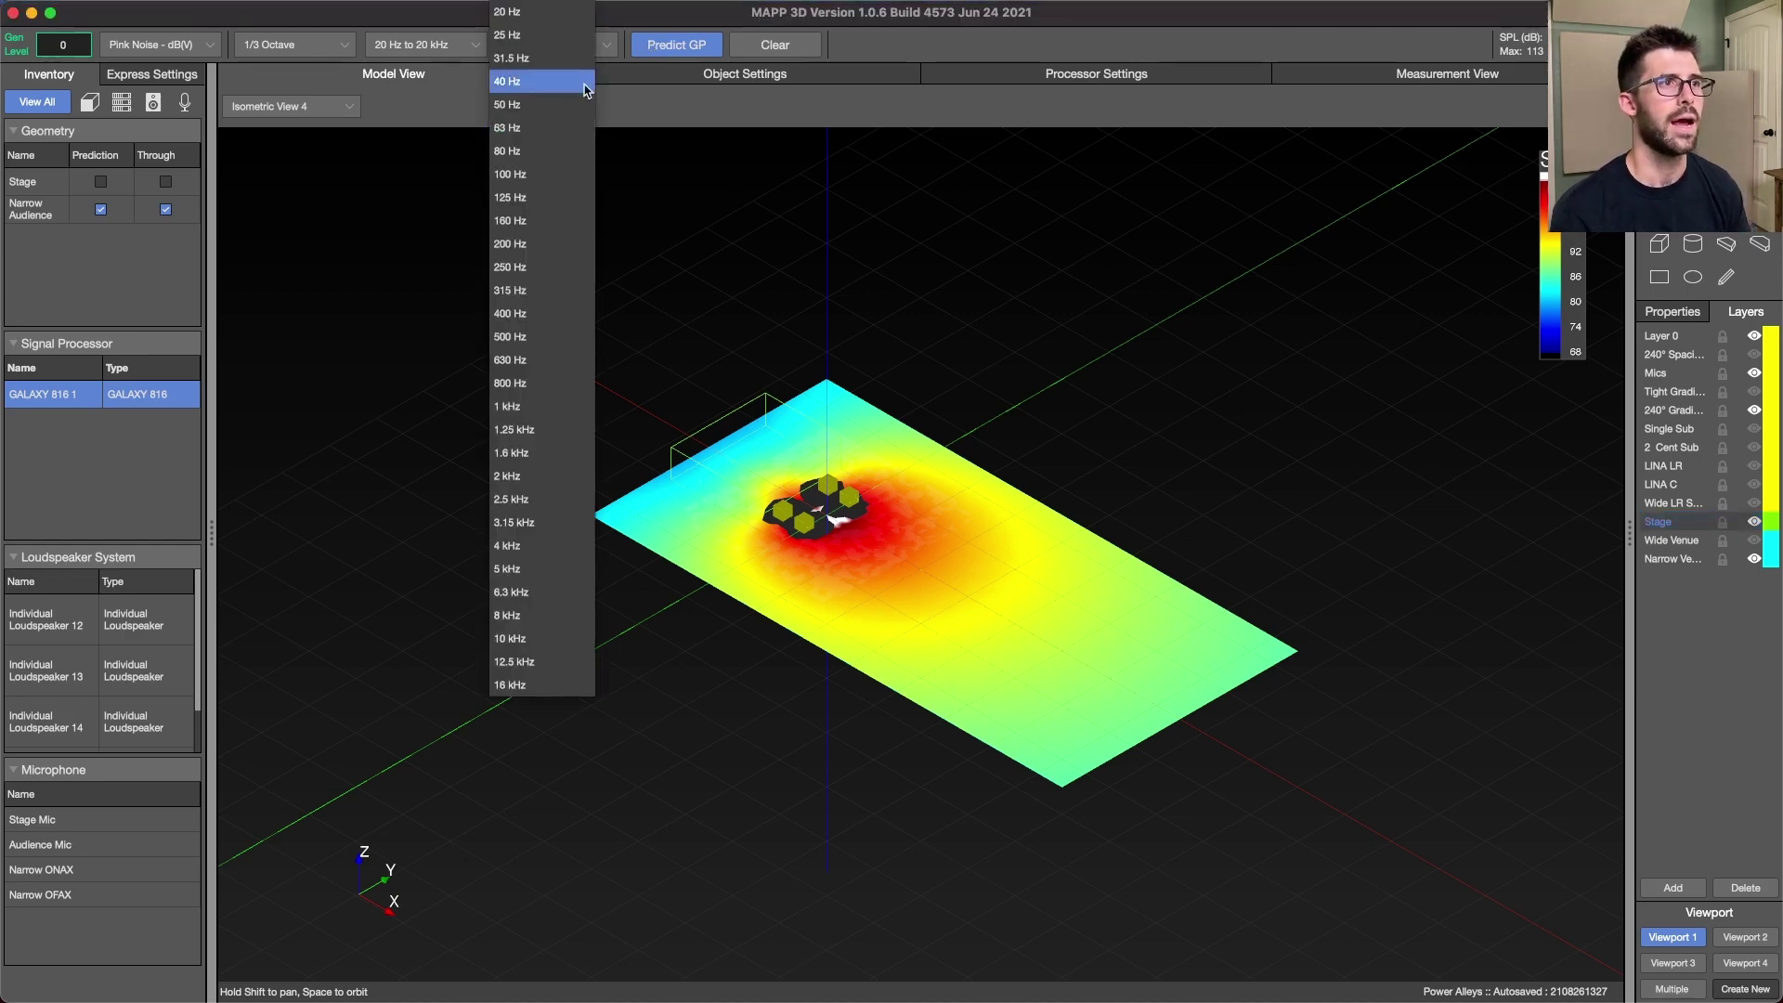
{"action": "left_click", "coordinate": [569, 173]}
{"action": "left_click", "coordinate": [704, 46]}
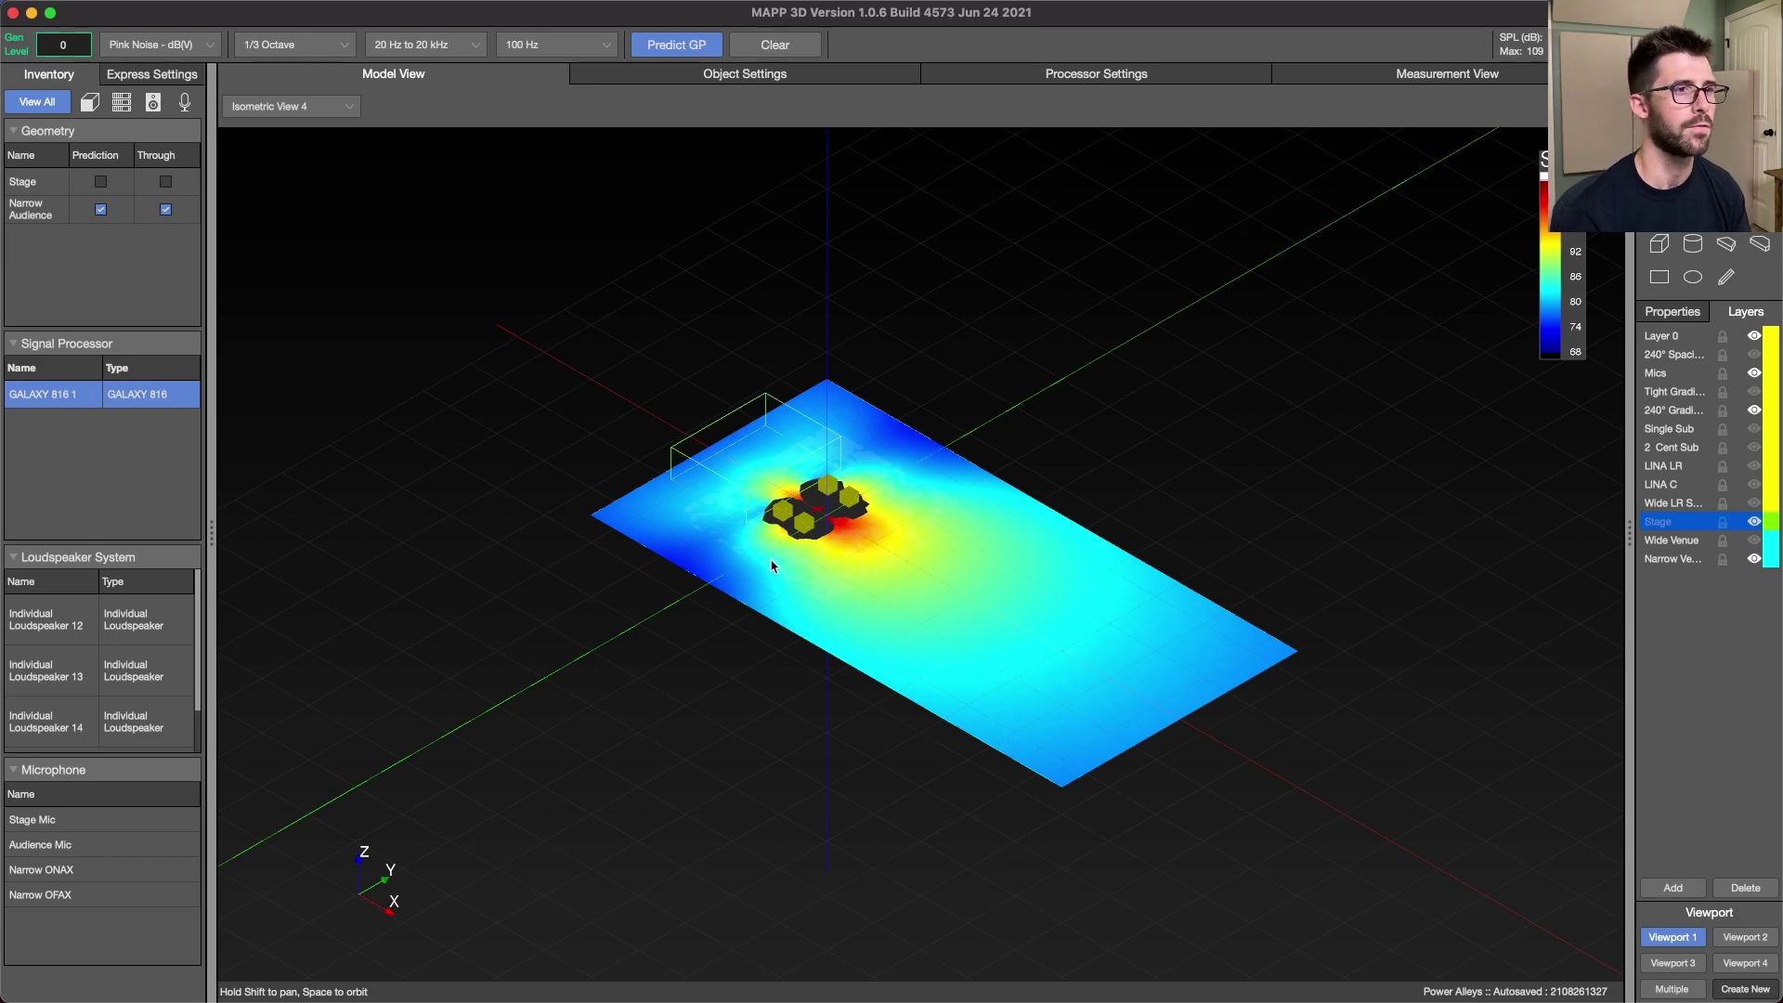
{"action": "mouse_move", "coordinate": [769, 568]}
{"action": "left_mouse_down"}
{"action": "mouse_move", "coordinate": [786, 546]}
{"action": "mouse_move", "coordinate": [787, 574]}
{"action": "mouse_move", "coordinate": [743, 615]}
{"action": "left_mouse_up"}
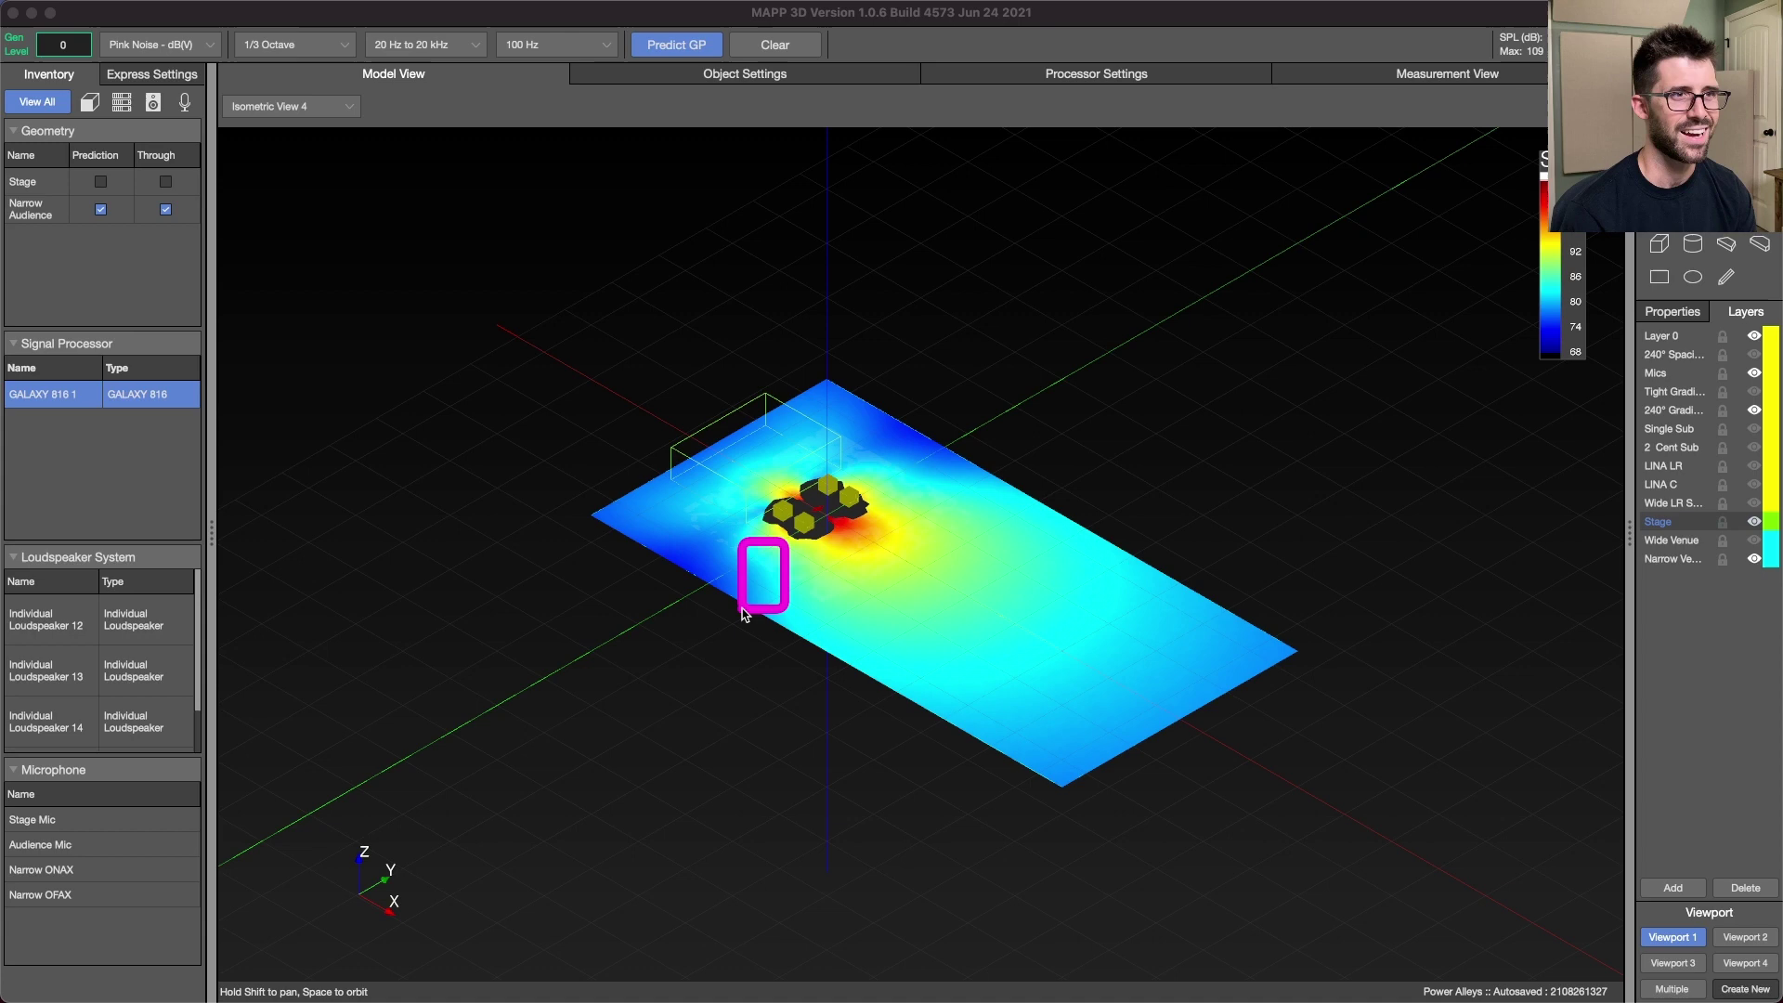